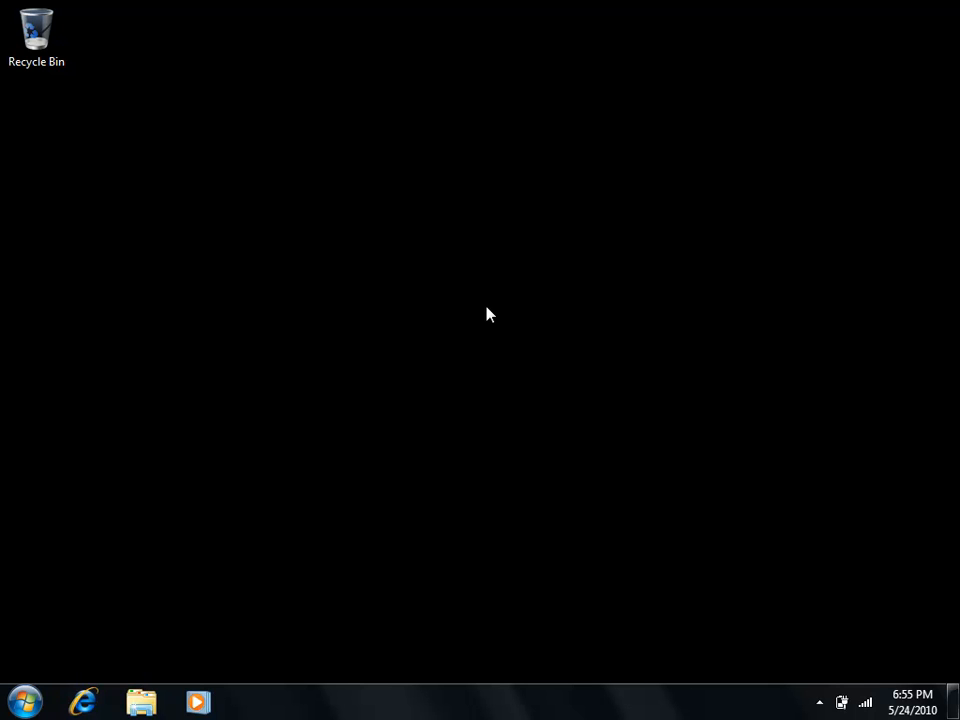
- Open Windows Mobility Center from the Hardware and Sound category of Control Panel
left_click(34, 703)
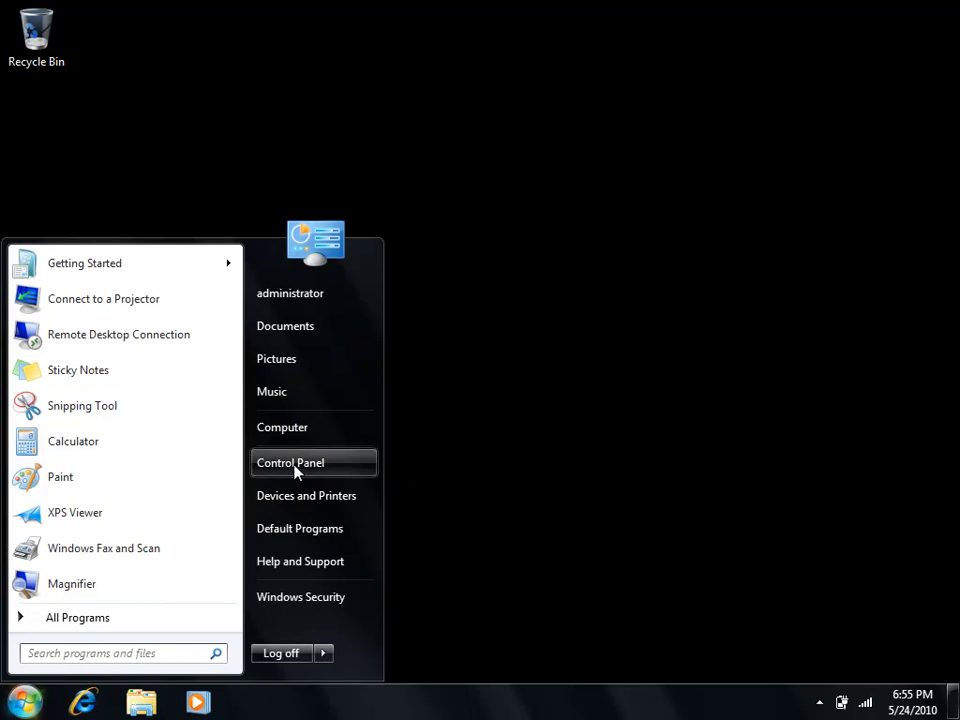
left_click(268, 465)
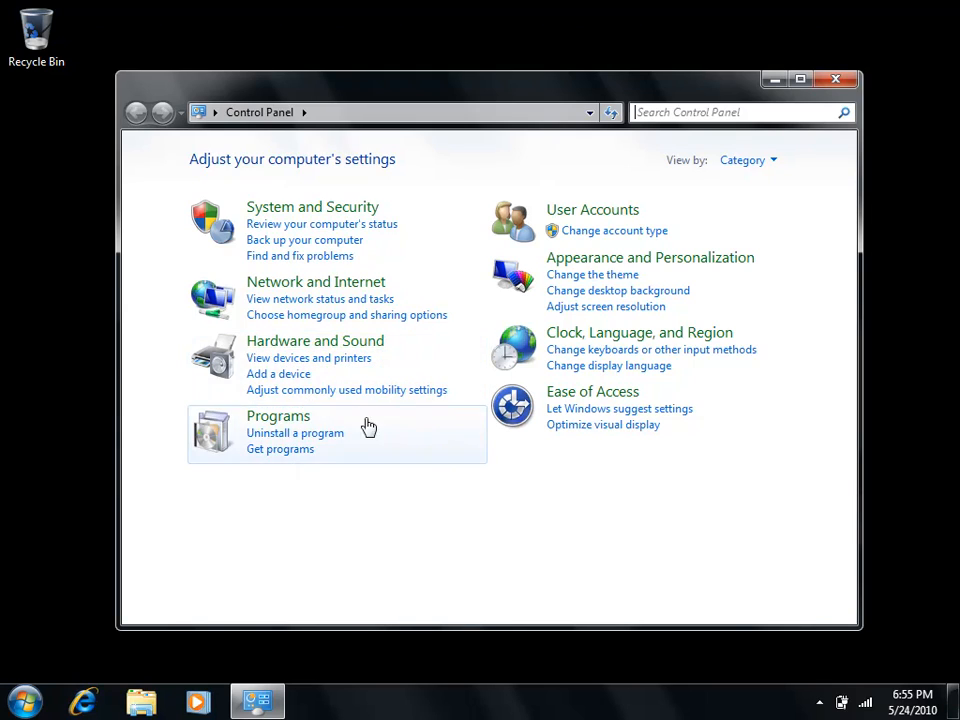
left_click(362, 347)
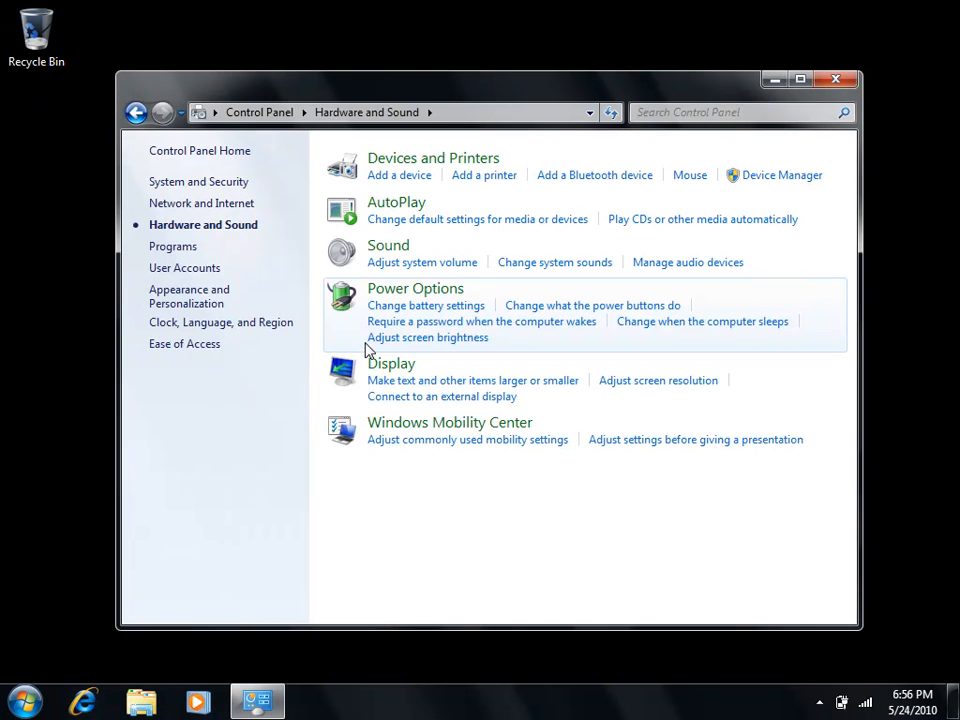
left_click(489, 430)
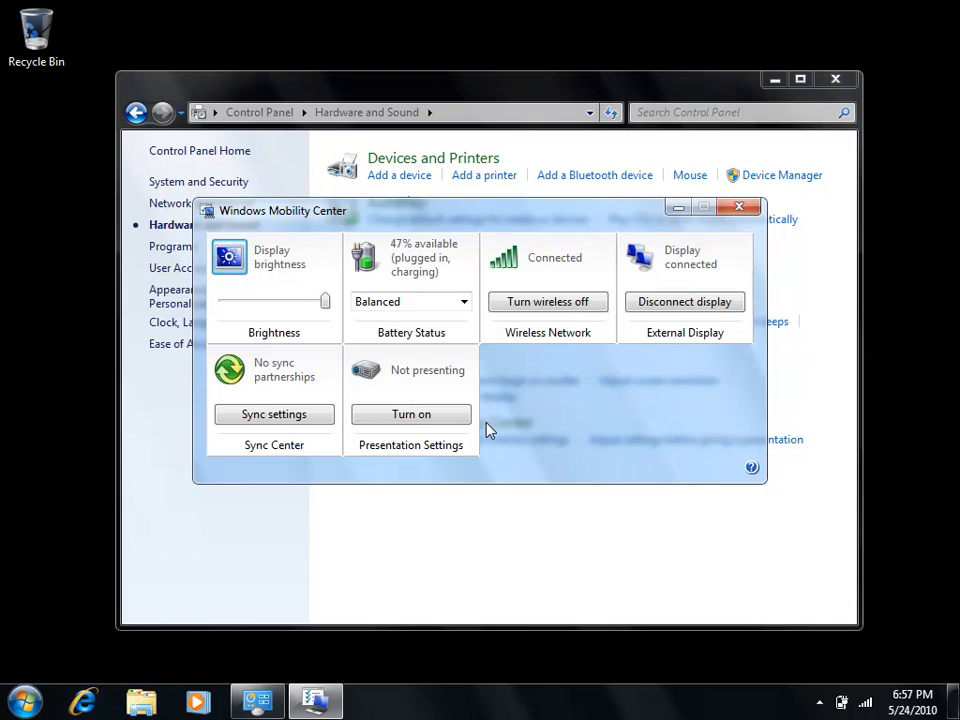
left_click_drag(400, 222, 423, 224)
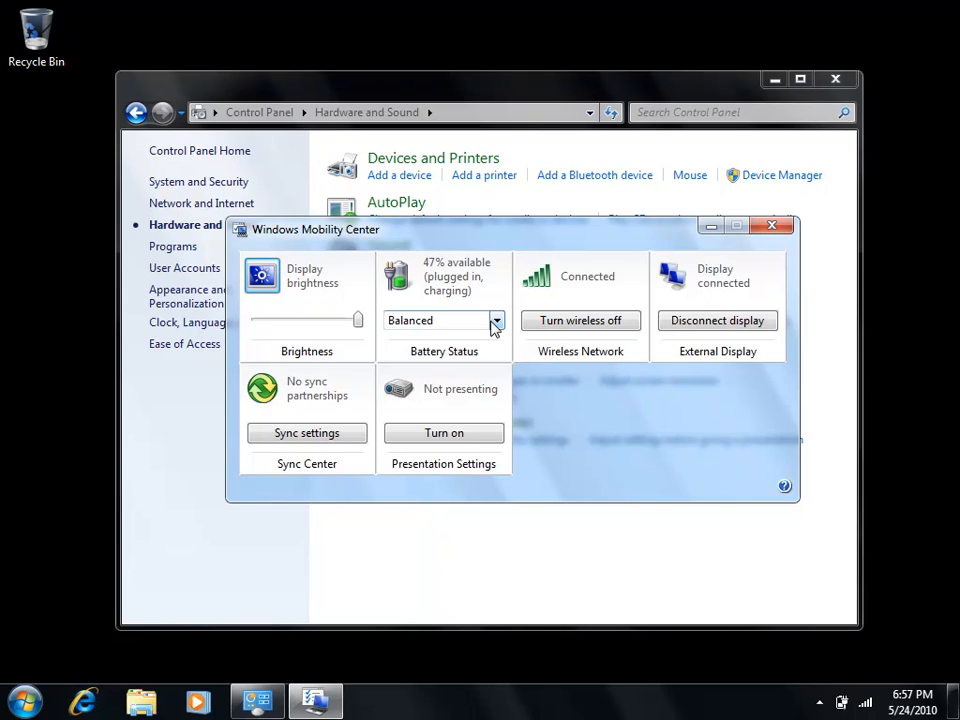
- View the available wireless networks from the Wireless Network tile, then close Windows Mobility Center
left_click(538, 283)
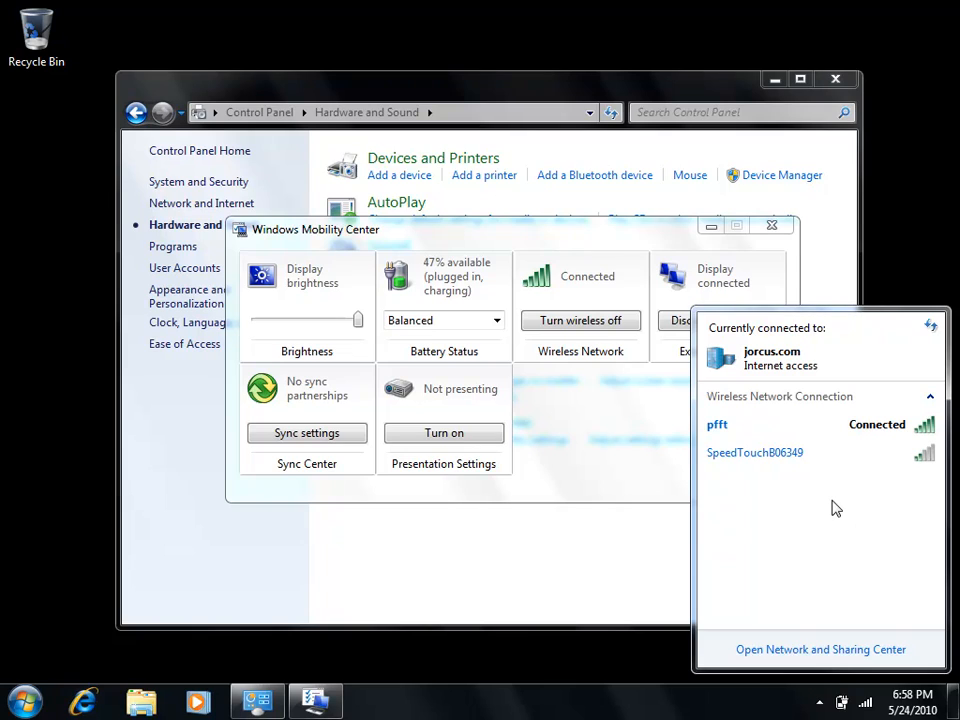
left_click(578, 248)
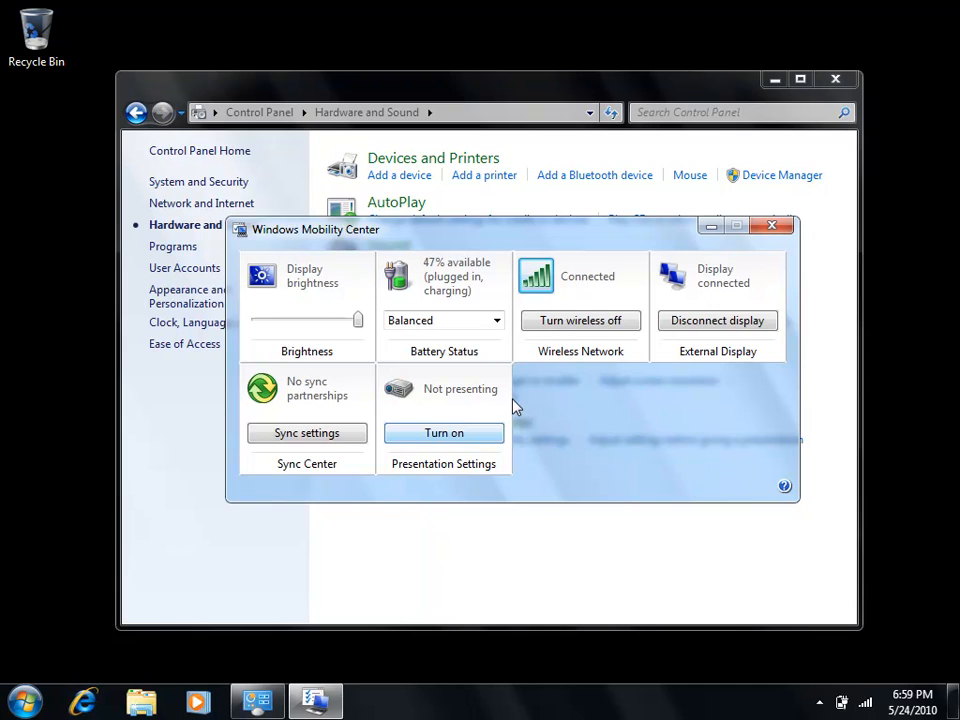
left_click(773, 227)
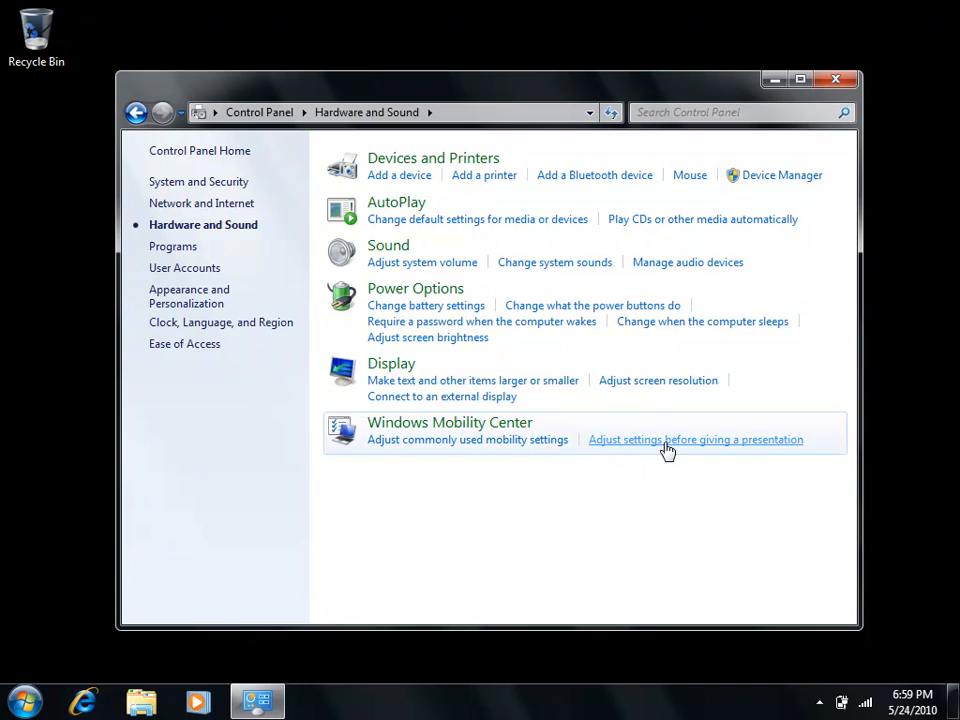
- Review the settings that apply before giving a presentation and cancel without changes
left_click(728, 440)
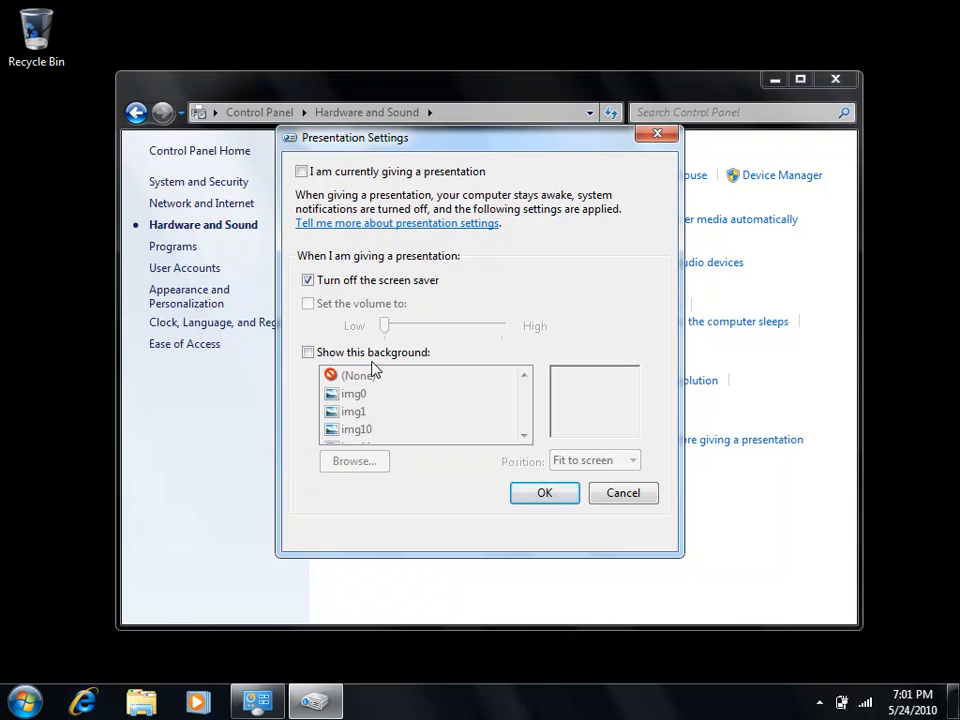
left_click(618, 497)
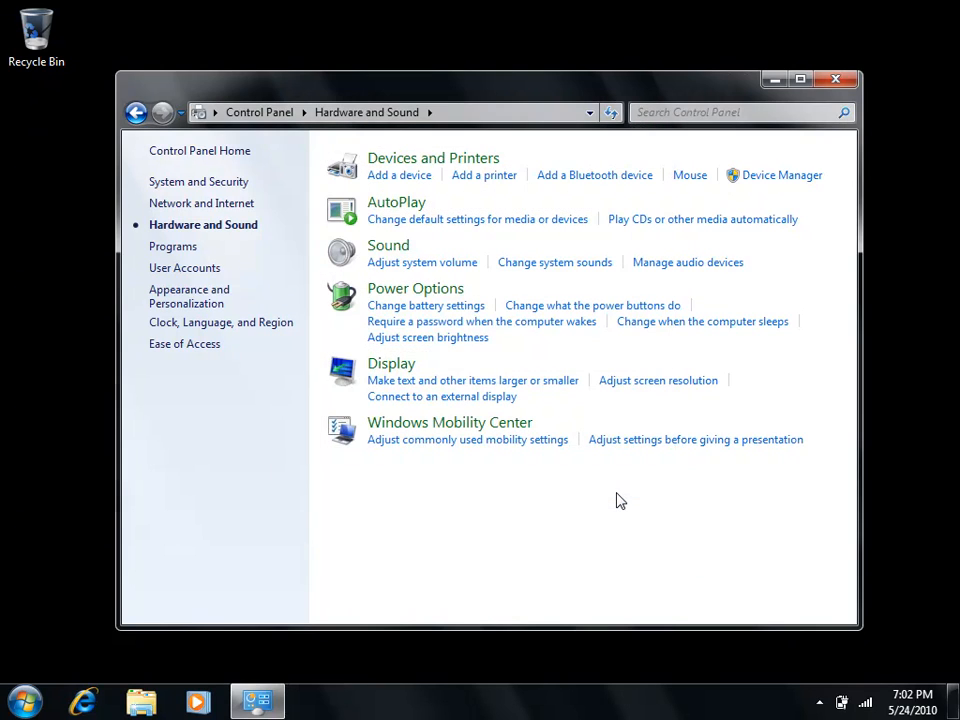
- Open Power Options and show the additional power plans
left_click(443, 296)
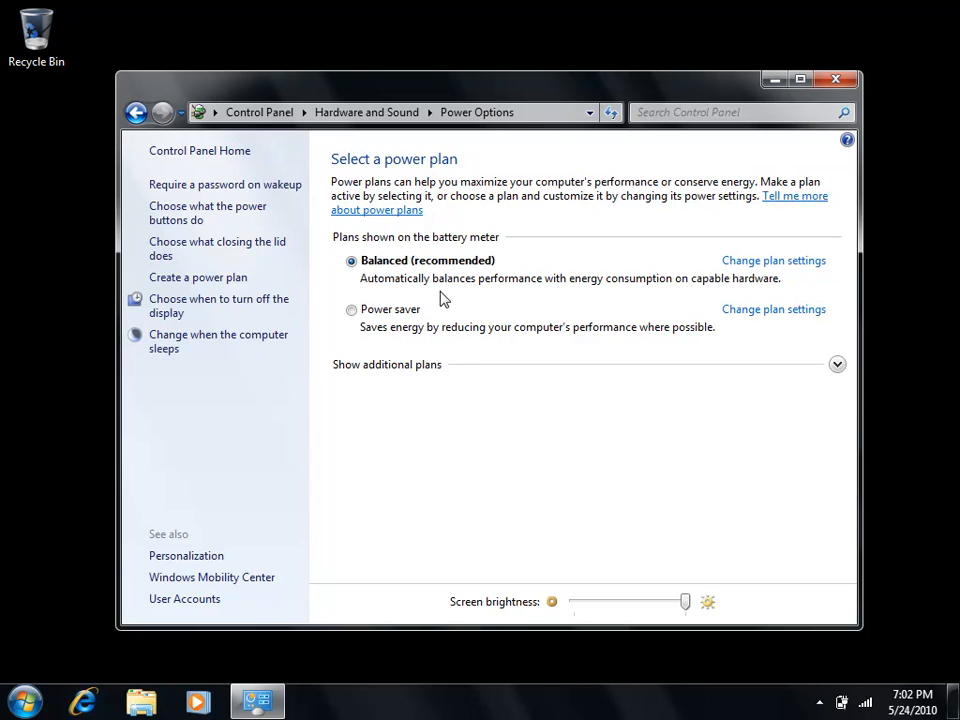
left_click(427, 368)
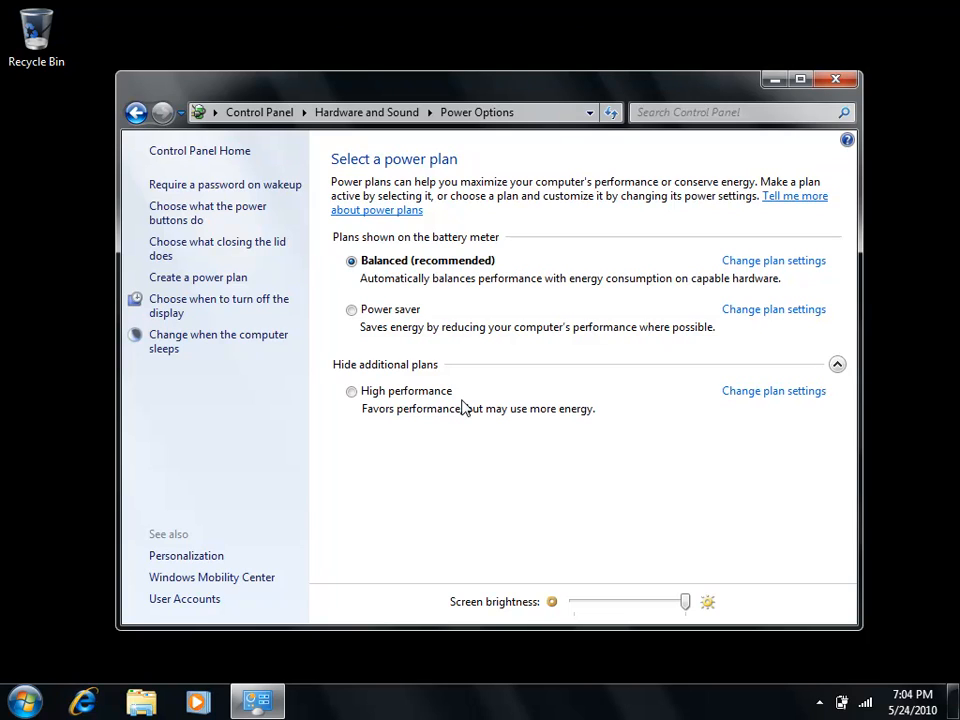
- Try the Power saver plan, switch back to Balanced, and view the Balanced plan's settings without changing them
left_click(403, 312)
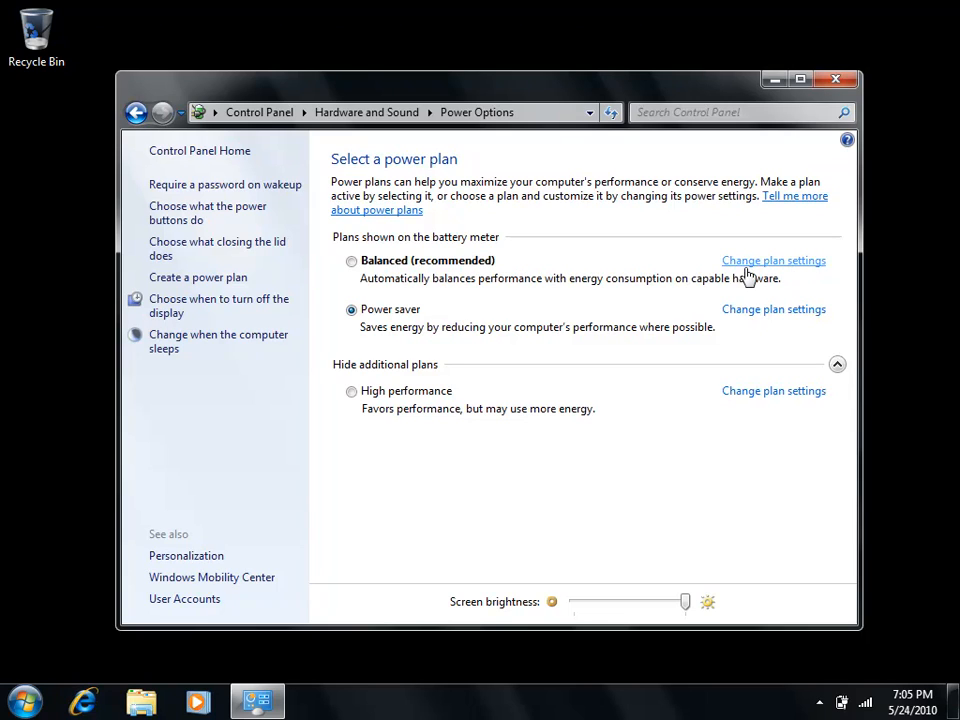
left_click(351, 261)
left_click(727, 263)
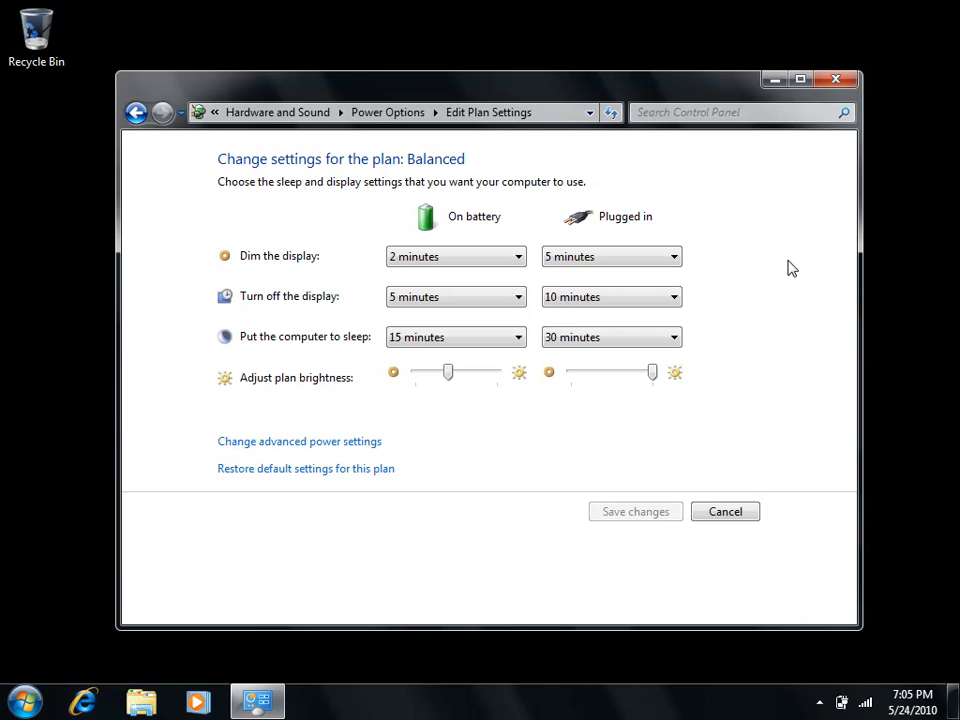
left_click(735, 511)
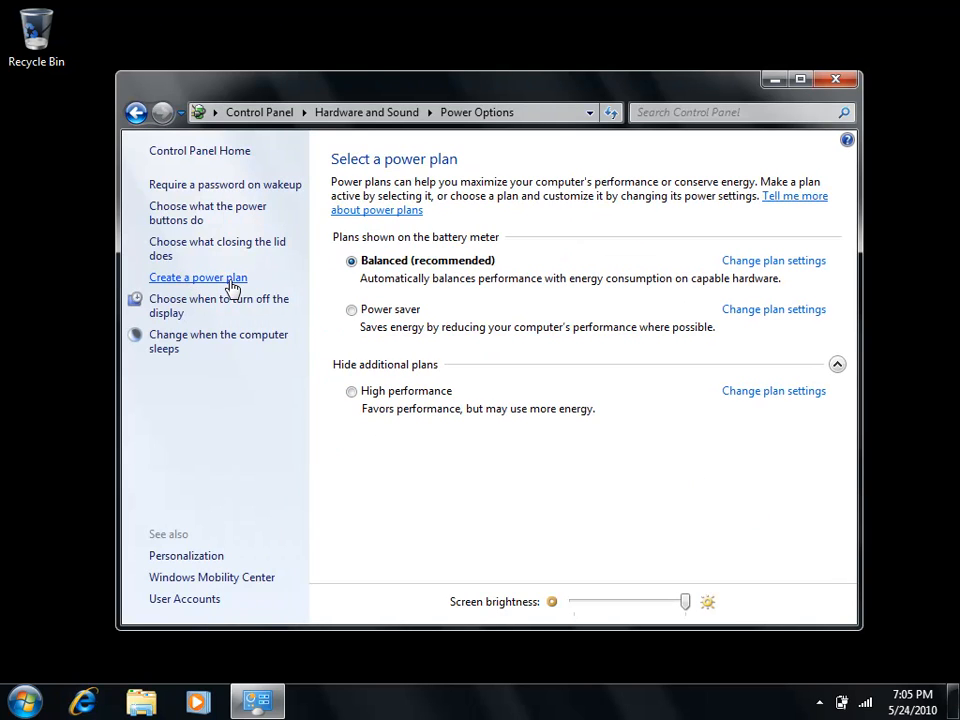
- Start a new power plan based on Power saver, name it Long Battery Life, and proceed to its settings
left_click(230, 288)
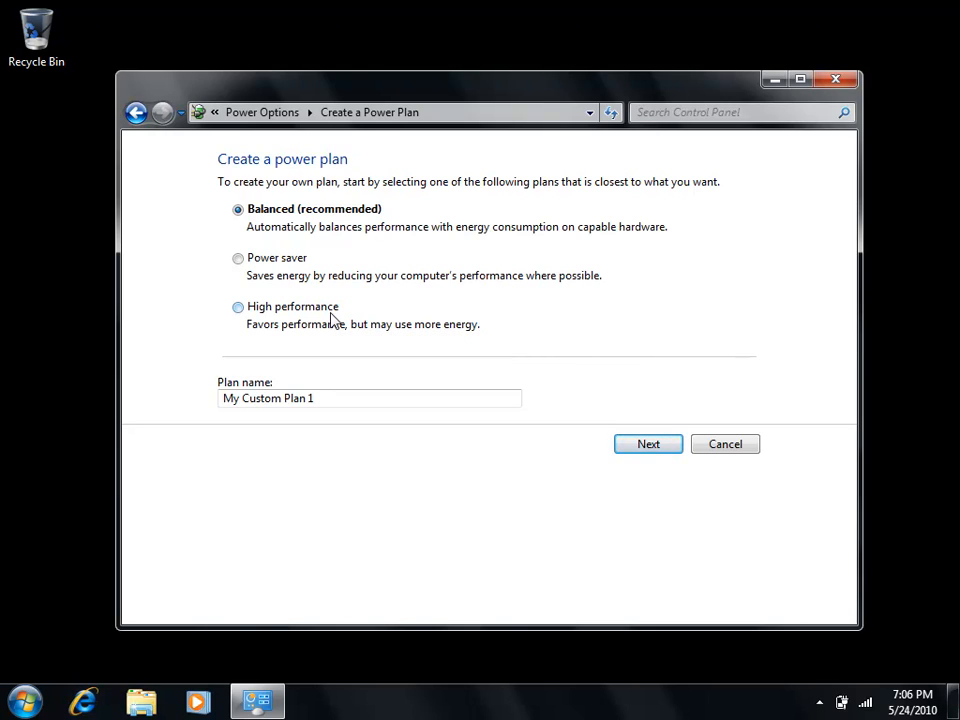
left_click(246, 263)
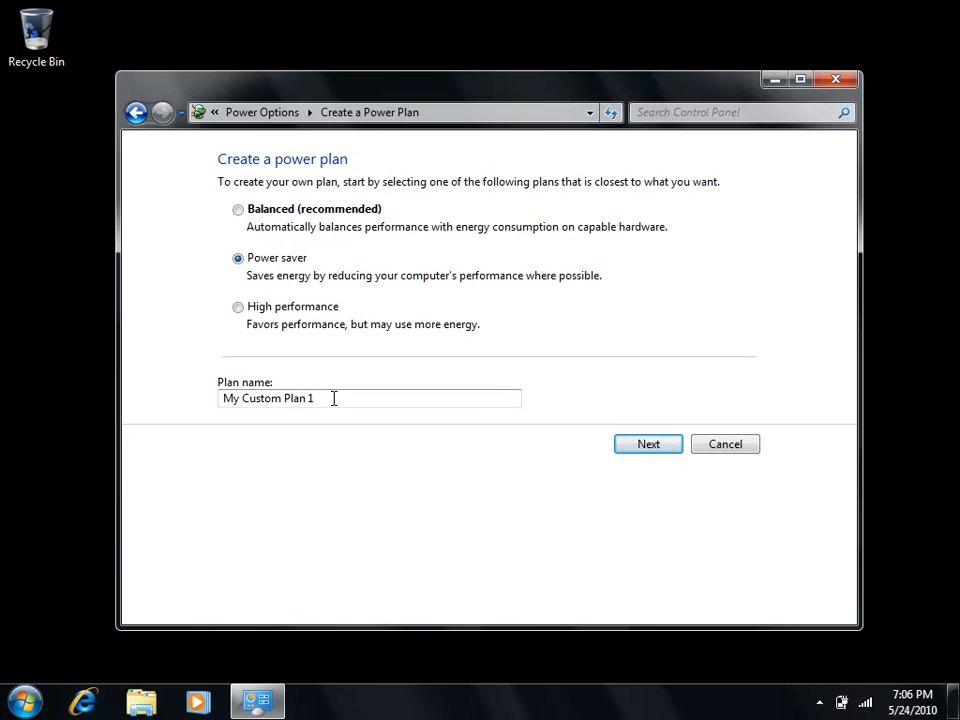
left_click_drag(210, 399, 344, 395)
type("L")
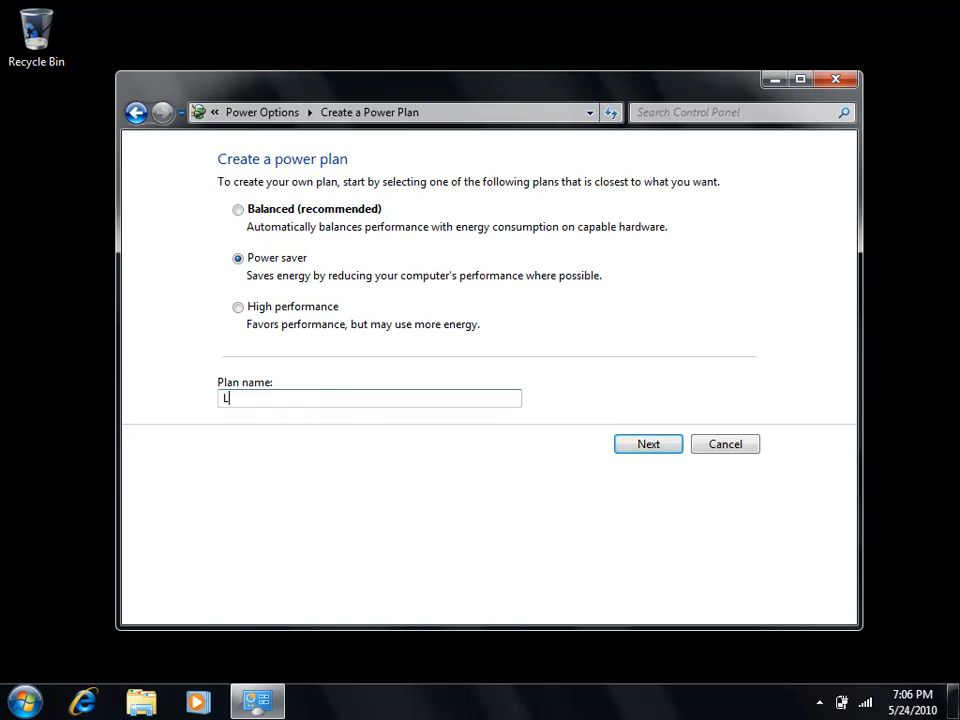
type("ong Battery Life")
left_click(664, 448)
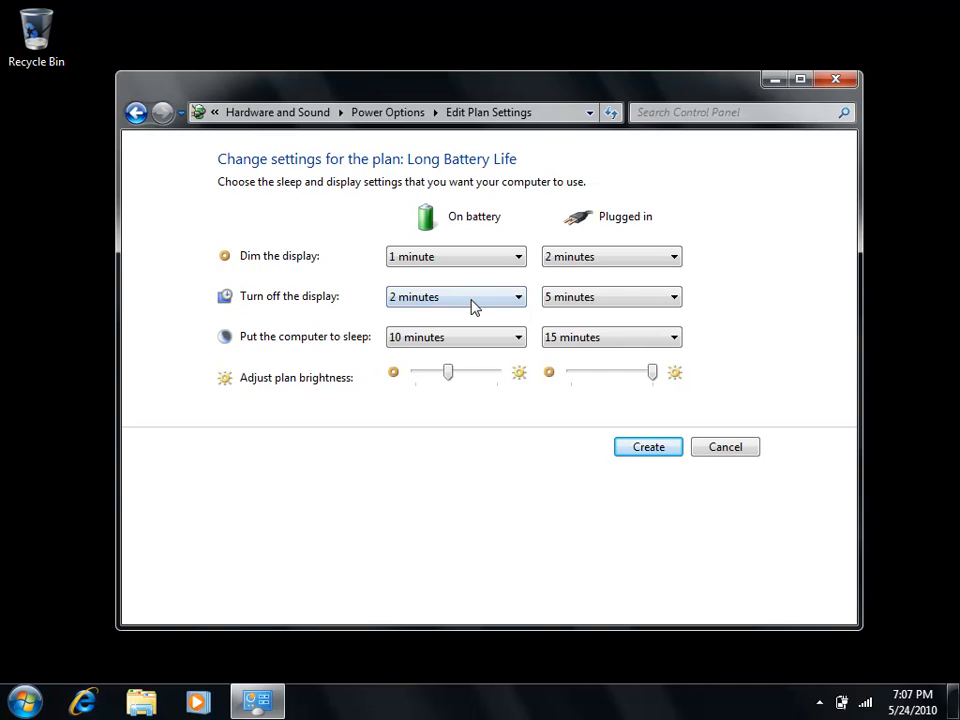
- Set the plugged-in display turn-off time to 5 hours, change it back to 5 minutes, and create the plan
left_click(610, 305)
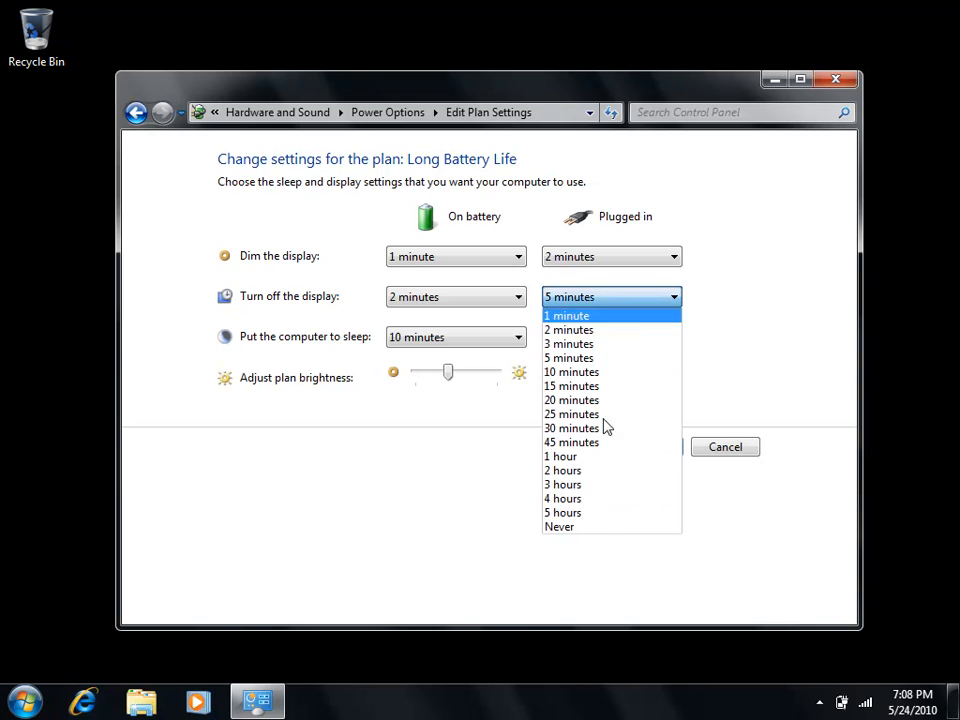
left_click(600, 512)
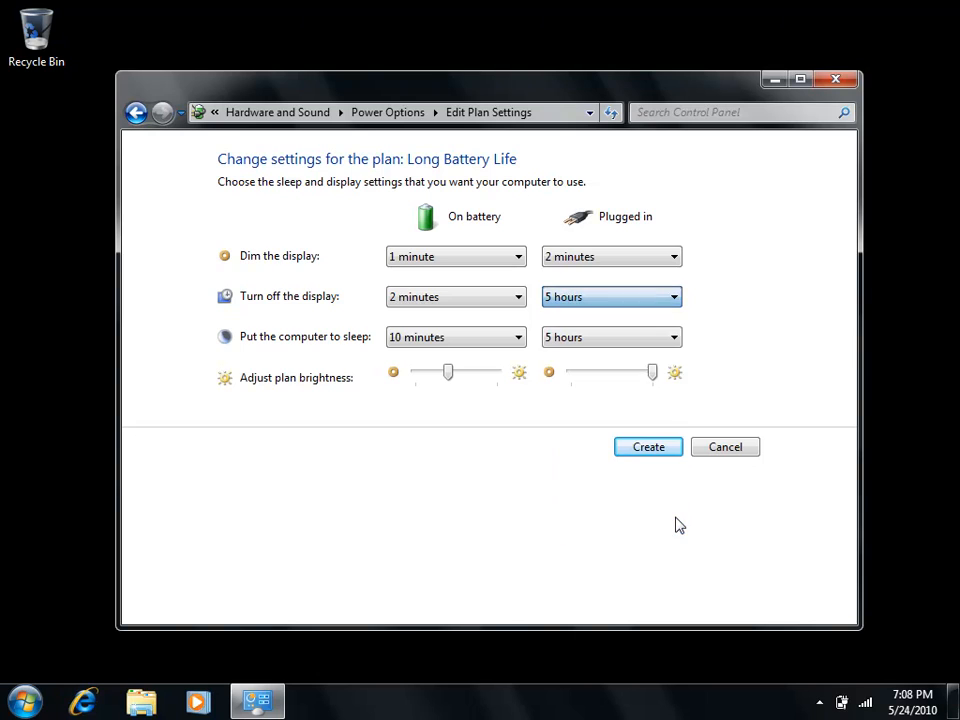
left_click(636, 311)
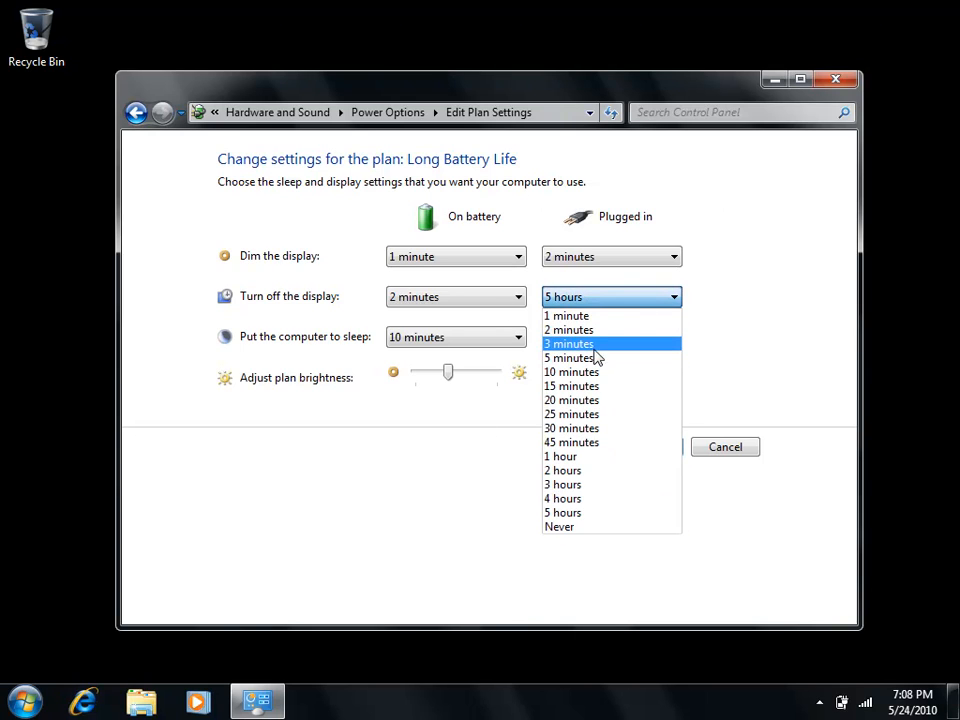
left_click(600, 356)
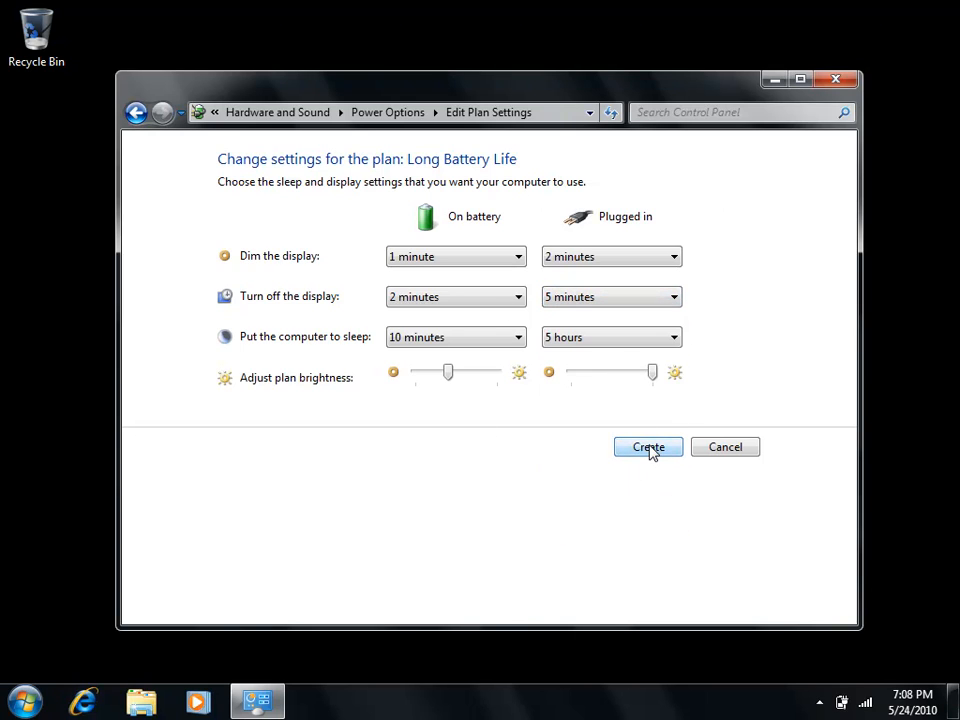
left_click(648, 447)
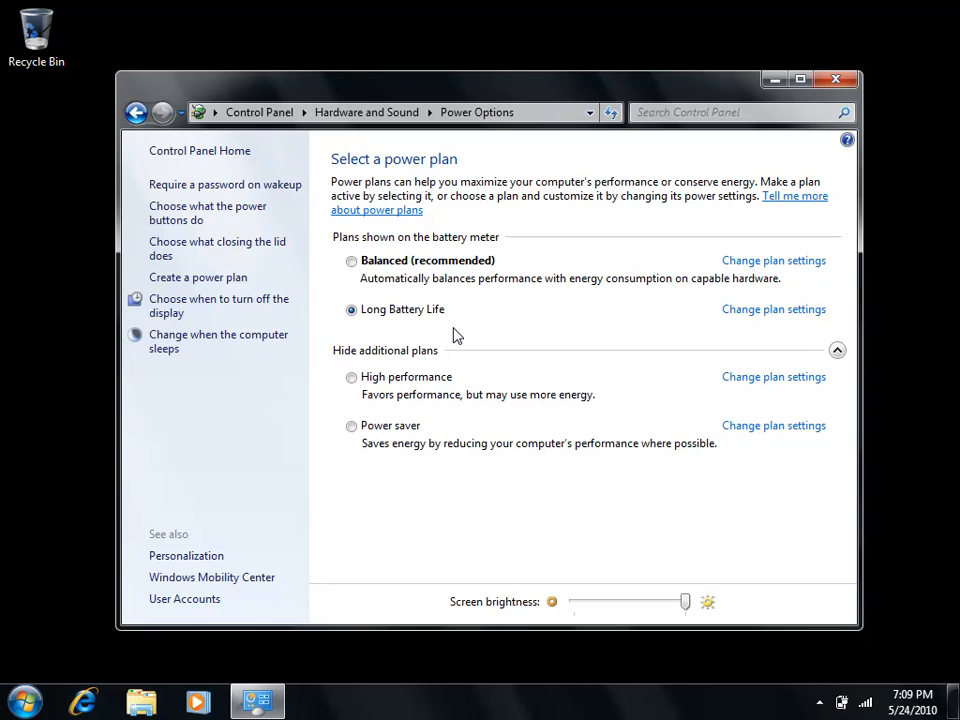
- Open the advanced power settings of the Long Battery Life plan and check which plans can be customized there
left_click(802, 318)
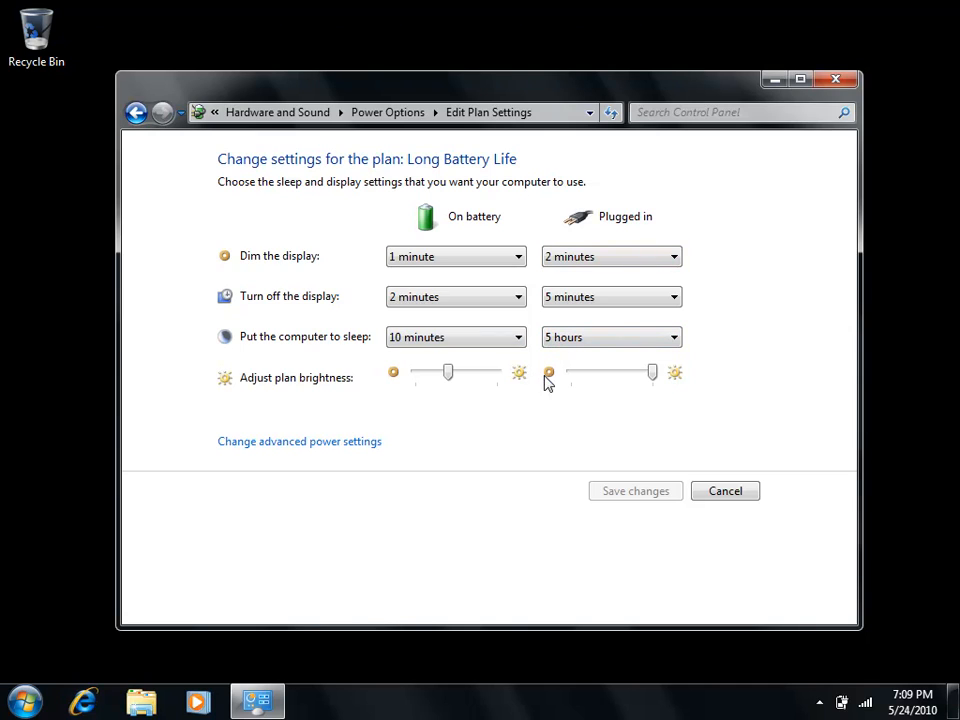
left_click(361, 443)
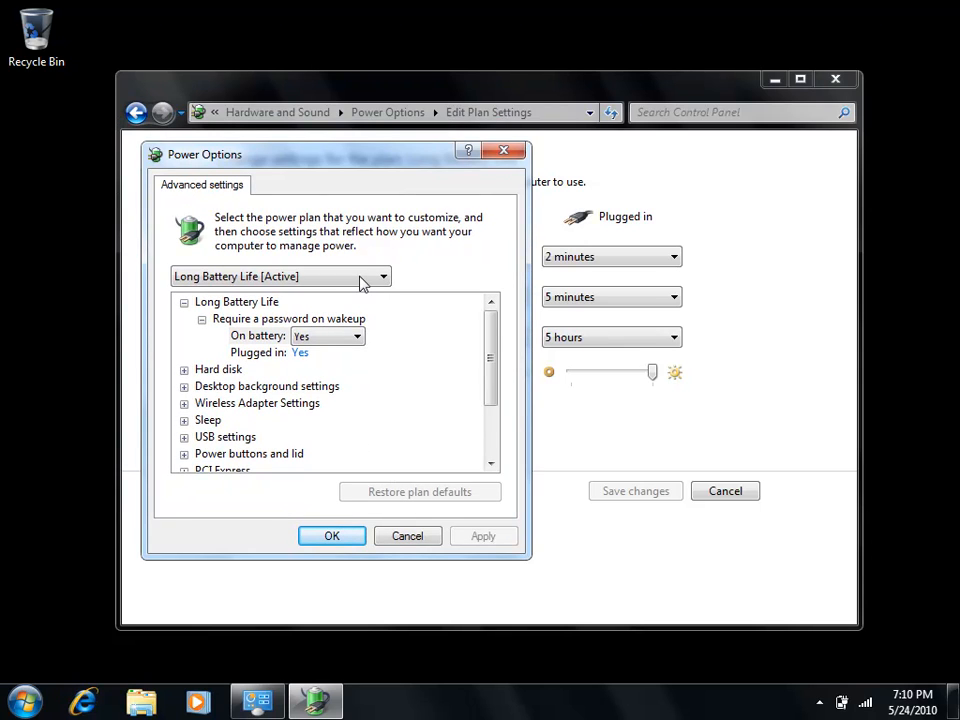
left_click(362, 280)
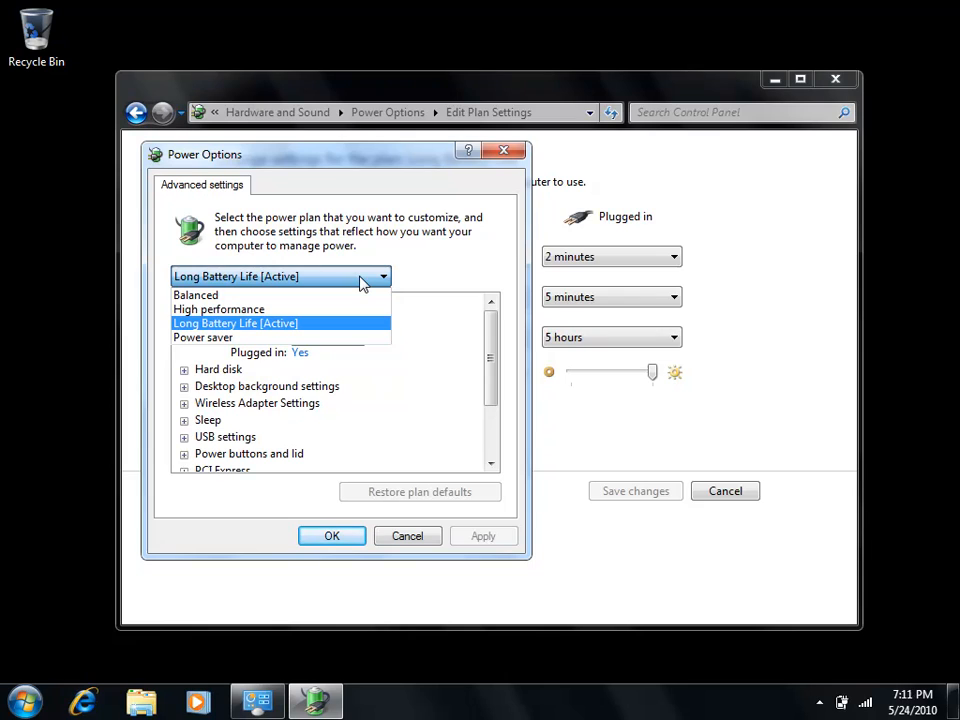
left_click(460, 275)
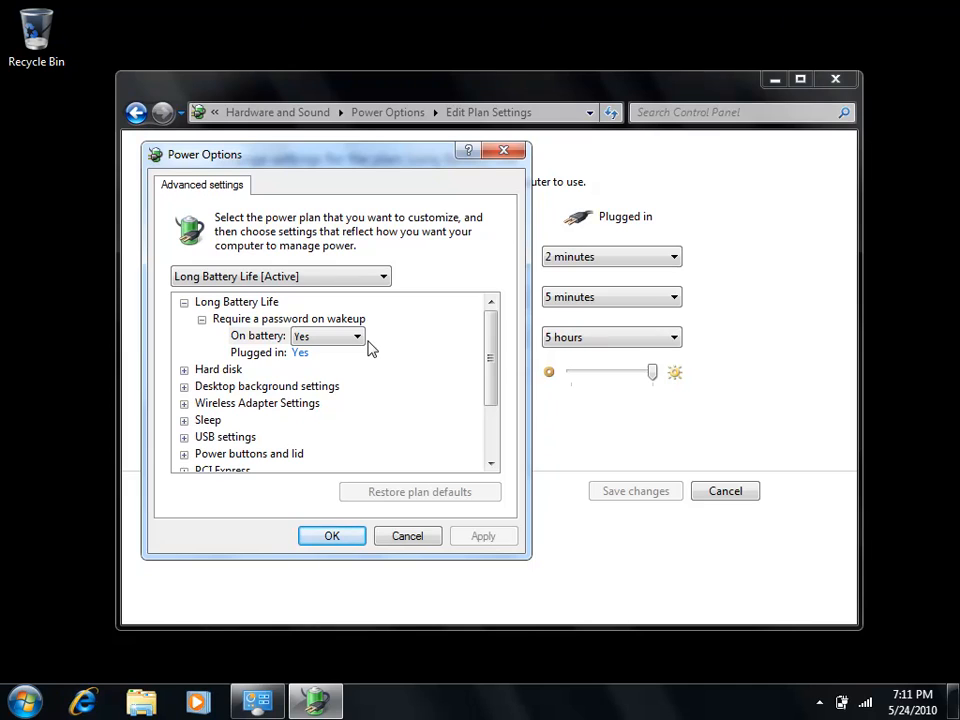
- Expand the Hard disk settings and examine the turn-off time, opening its on-battery value for editing
left_click(184, 370)
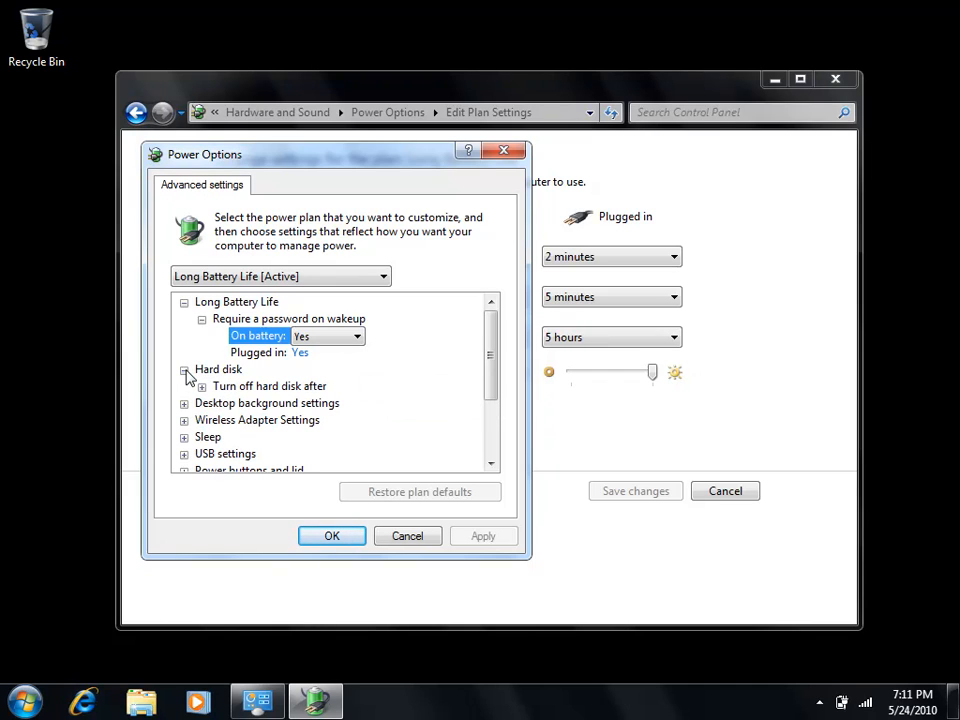
left_click(201, 387)
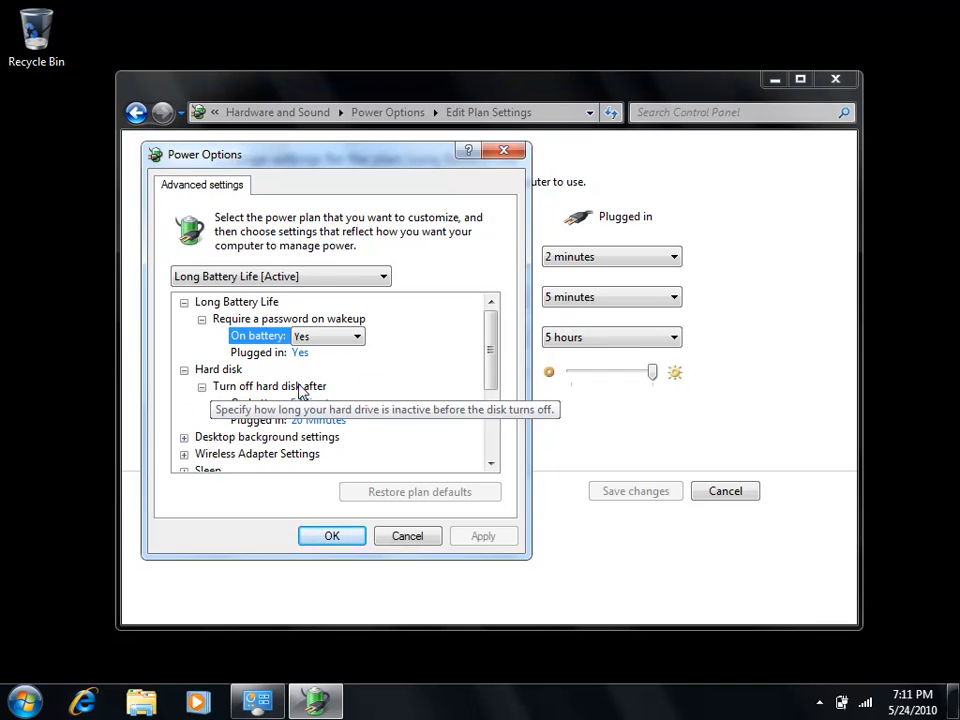
scroll(357, 392, "down", 1)
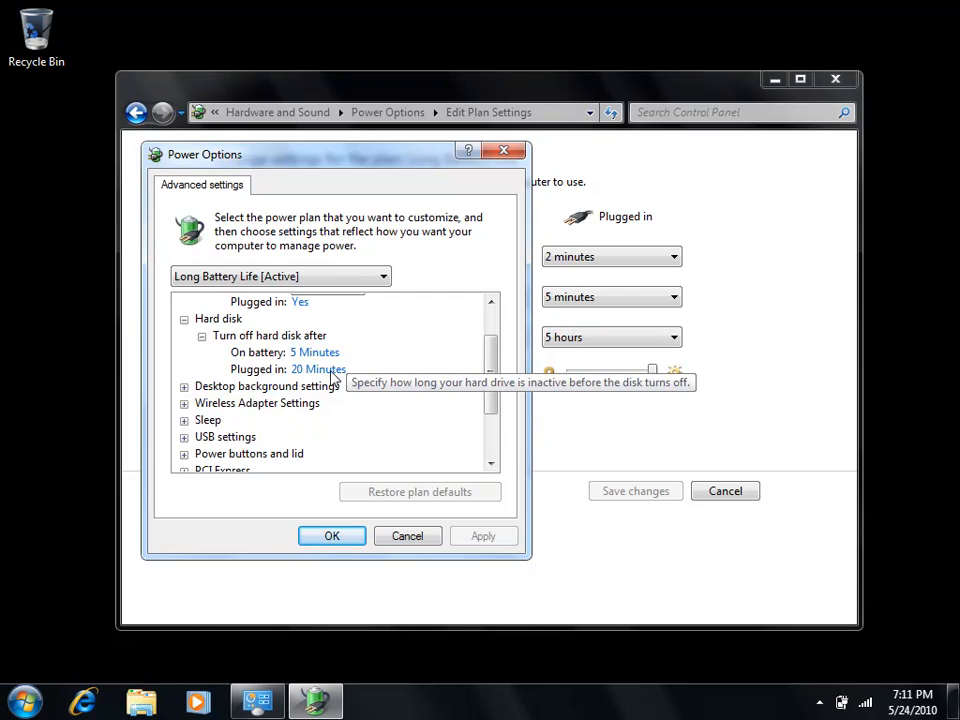
left_click(312, 355)
double_click(375, 352)
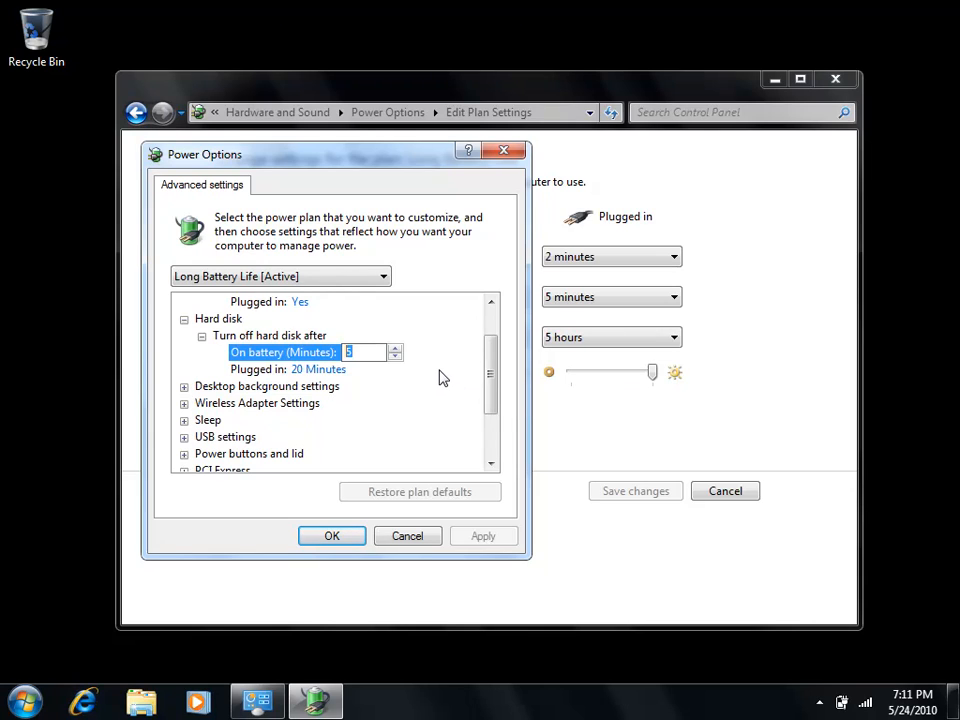
- Examine the desktop background Slide show settings and the remaining advanced categories down to Battery
left_click(184, 386)
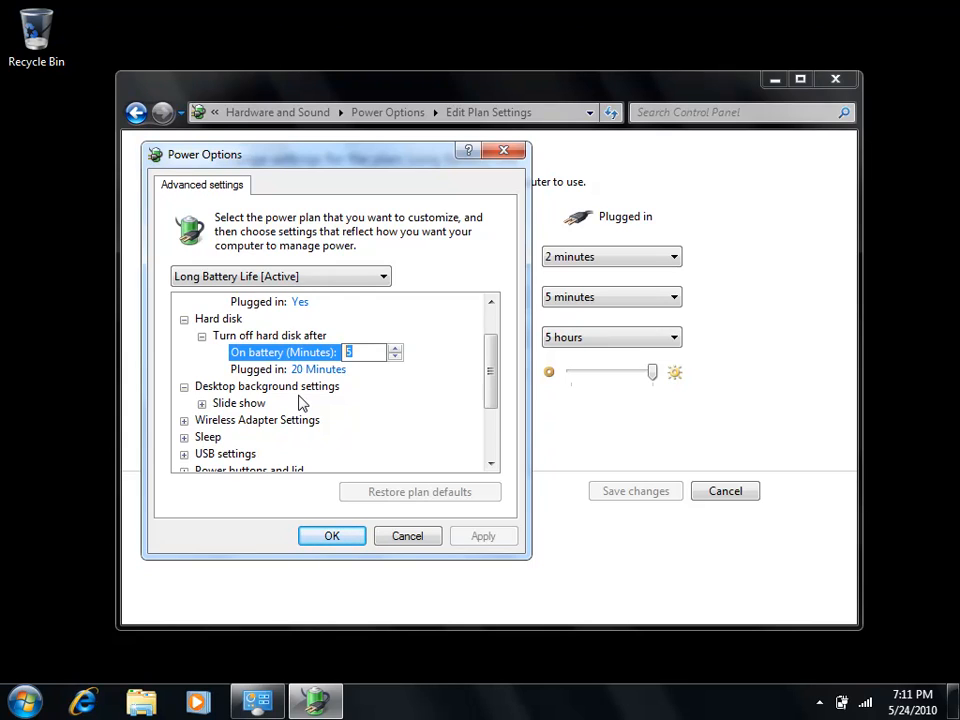
left_click(201, 403)
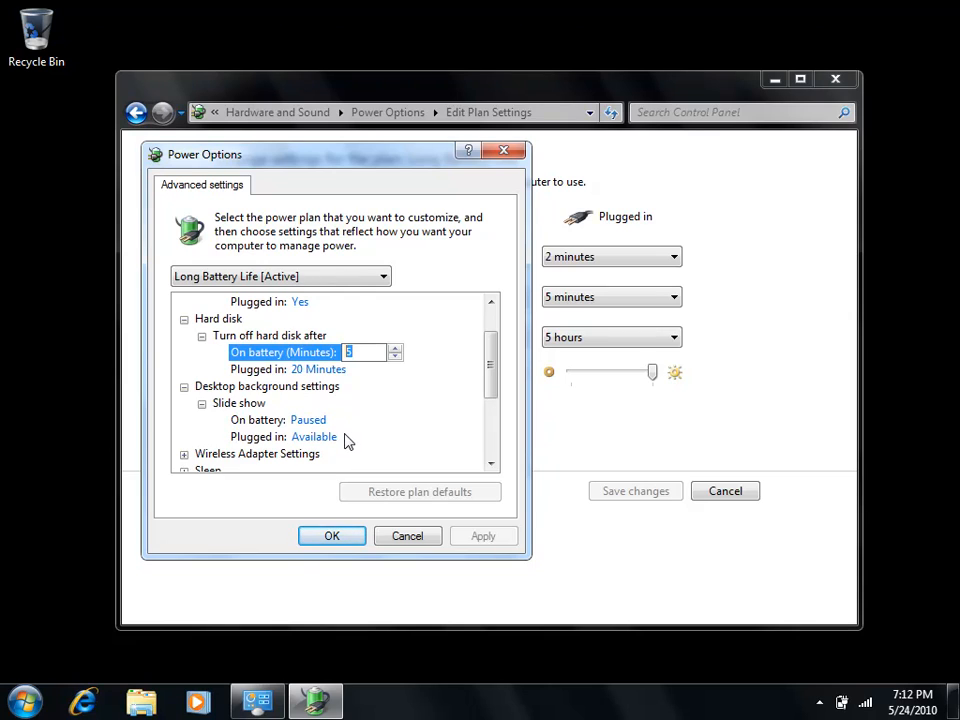
mouse_move(326, 428)
left_click_drag(491, 369, 487, 420)
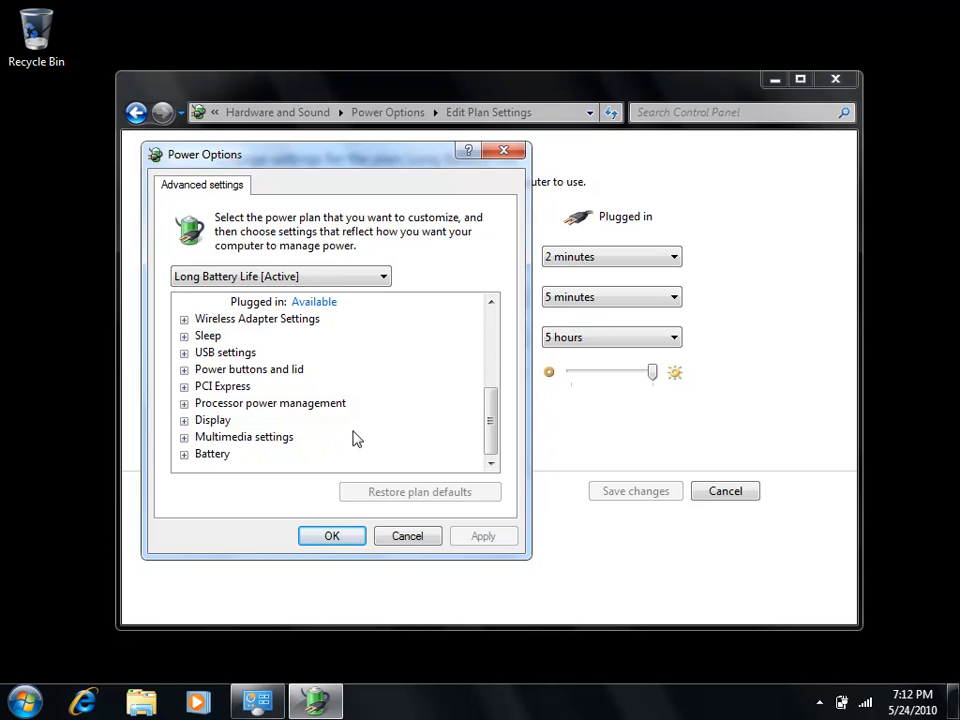
- Try an on-battery maximum processor state of 50% under Processor power management, and discard the advanced and plan settings changes
left_click(184, 404)
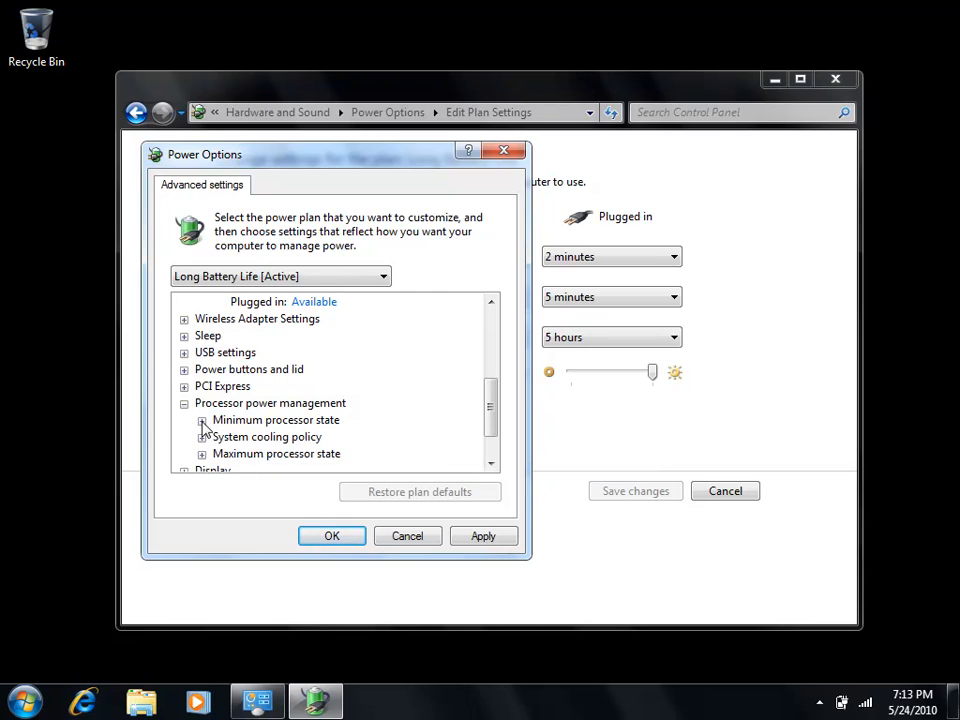
left_click(201, 454)
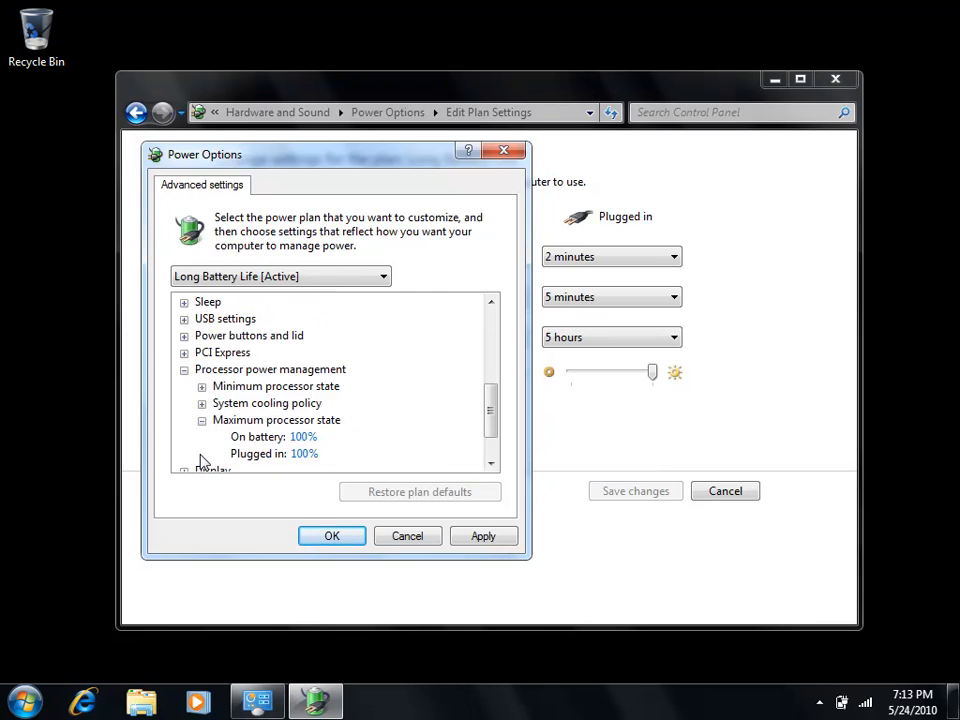
left_click(303, 438)
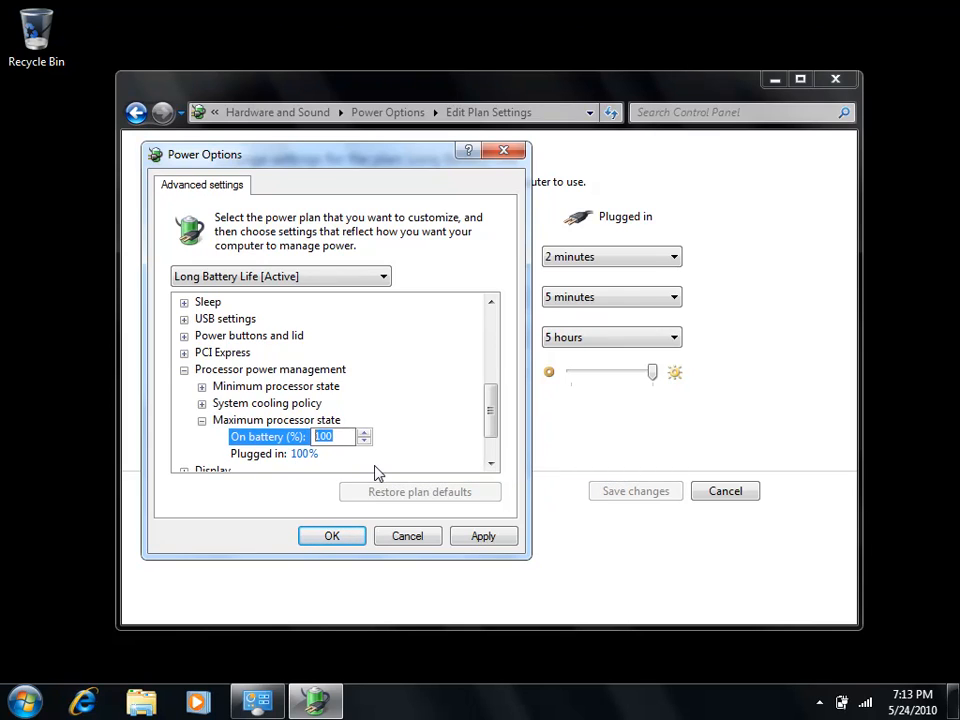
type("50")
left_click(408, 536)
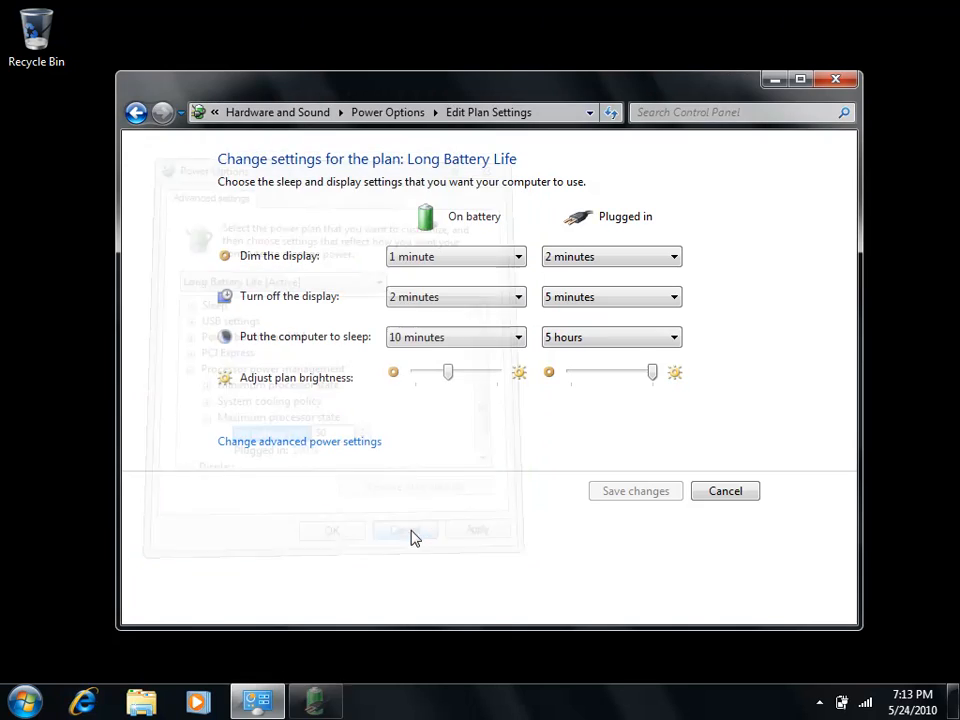
left_click(756, 496)
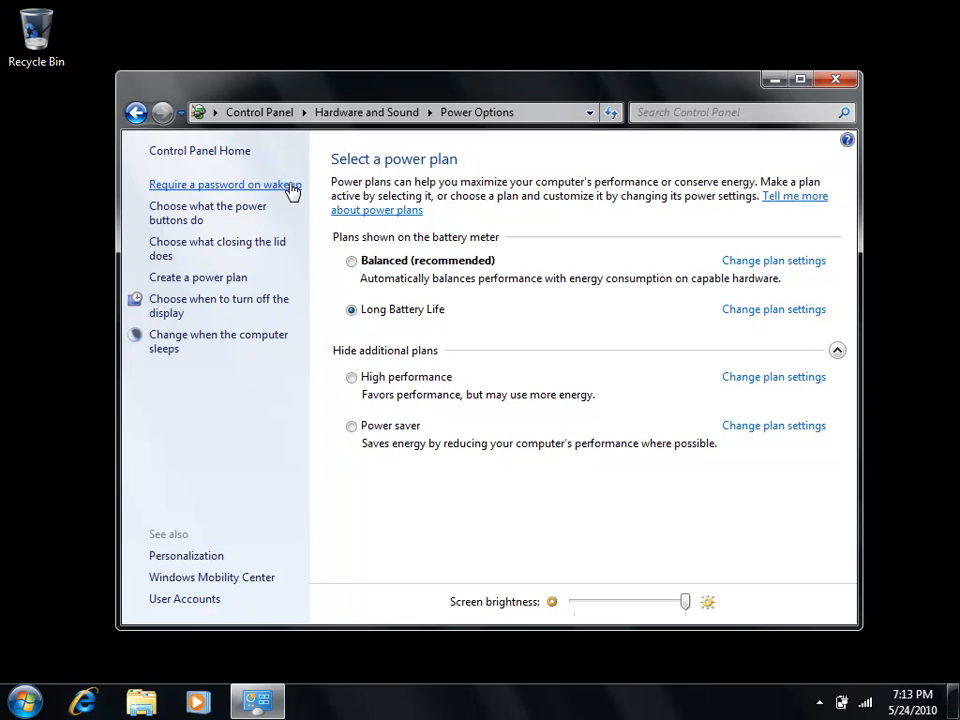
- Examine the on-battery action choices for the power button, sleep button and lid closing, and exit those settings without saving
left_click(229, 218)
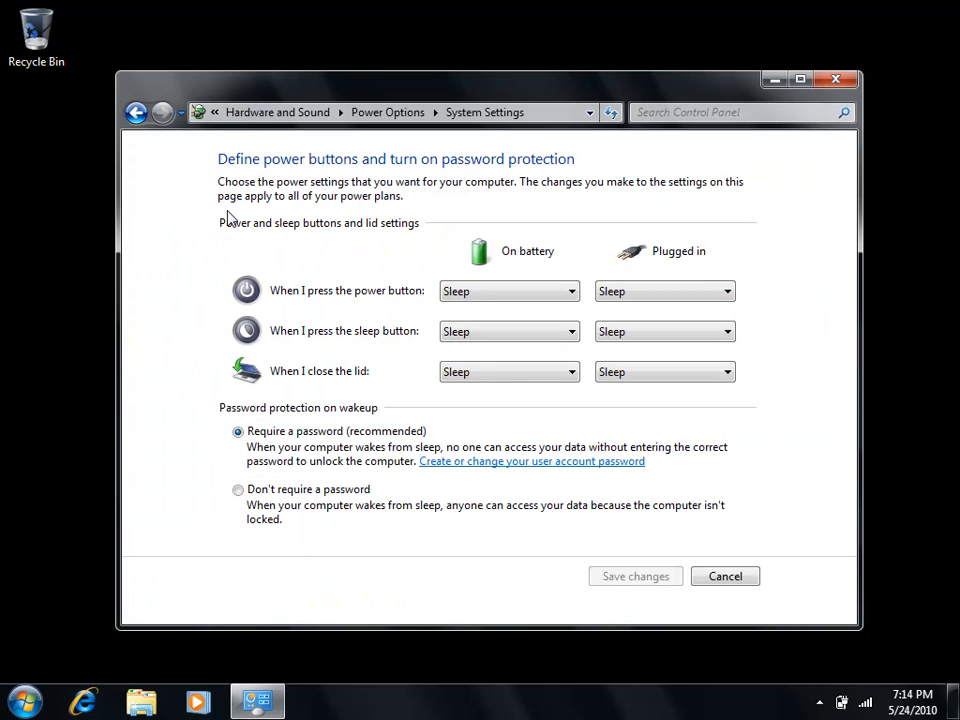
left_click(726, 577)
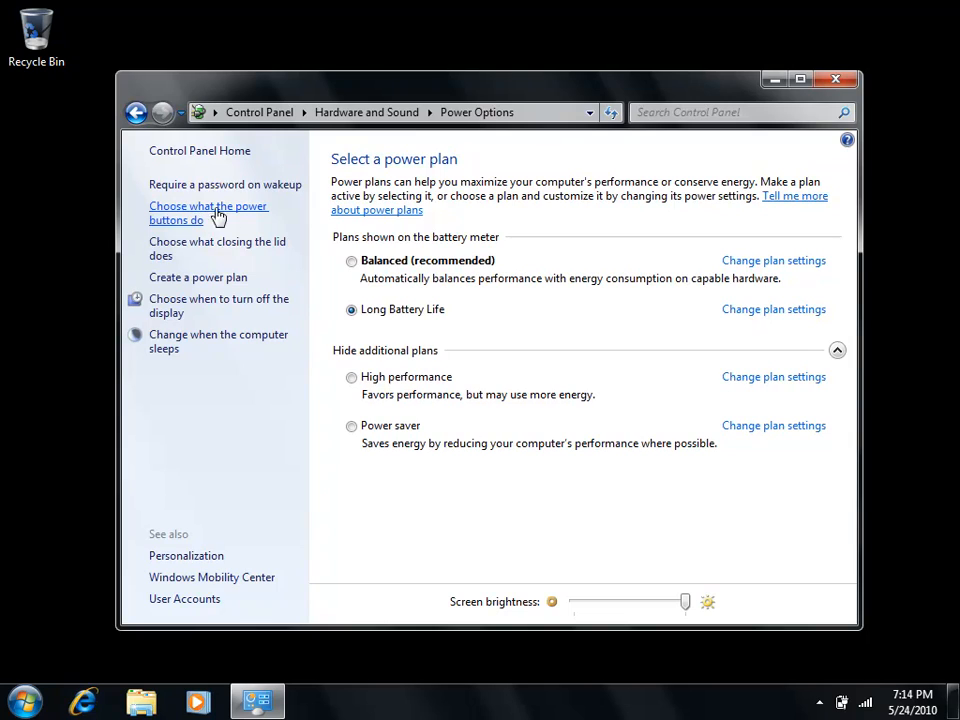
left_click(257, 242)
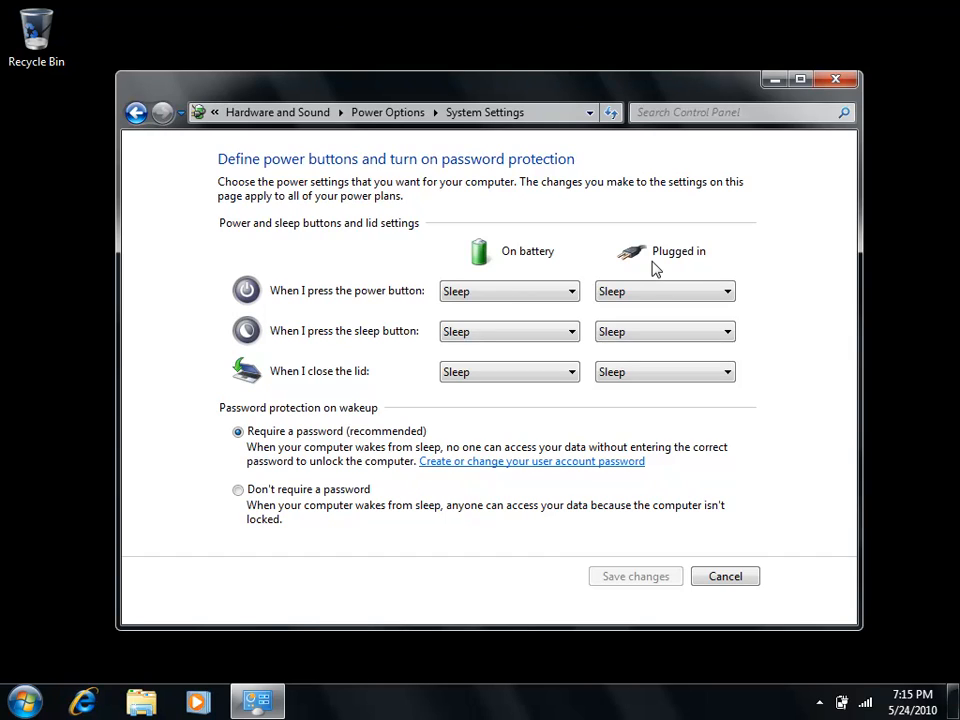
left_click(546, 293)
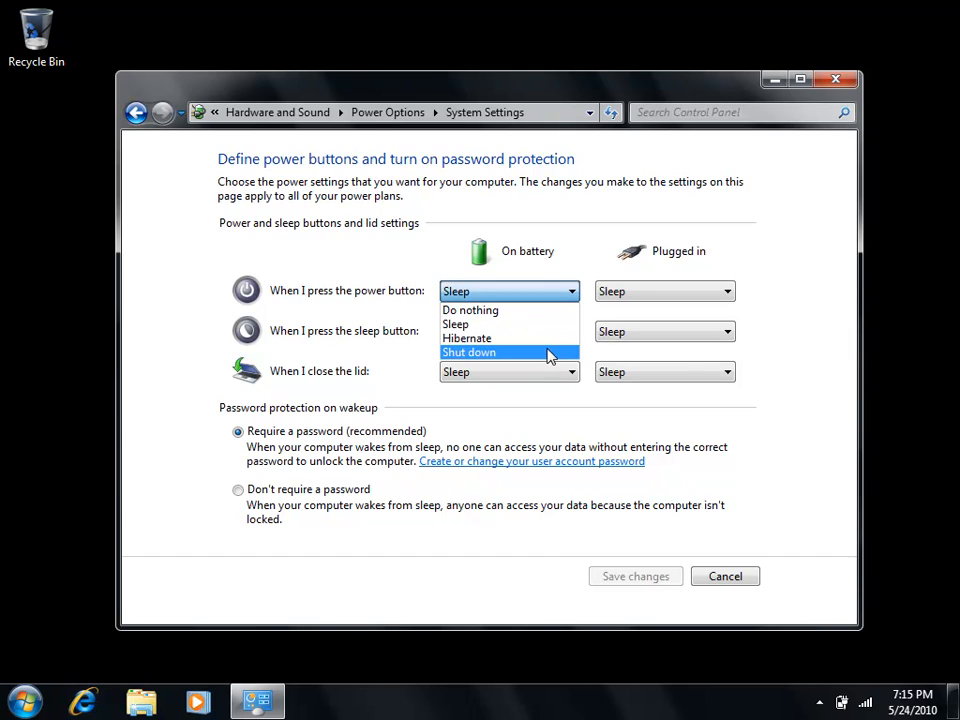
left_click(369, 339)
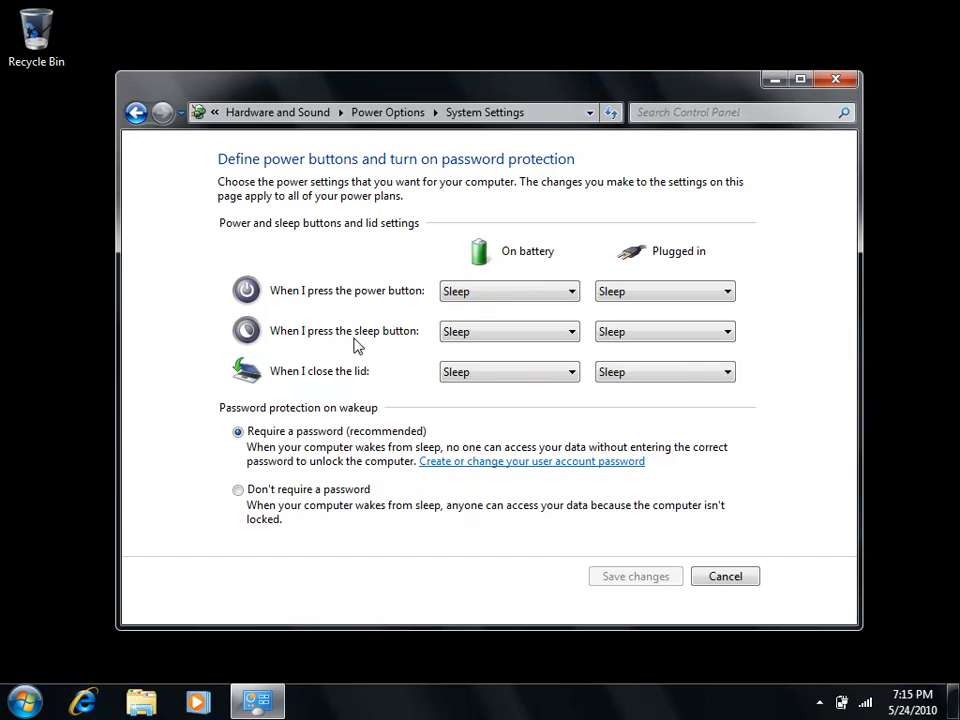
left_click(557, 336)
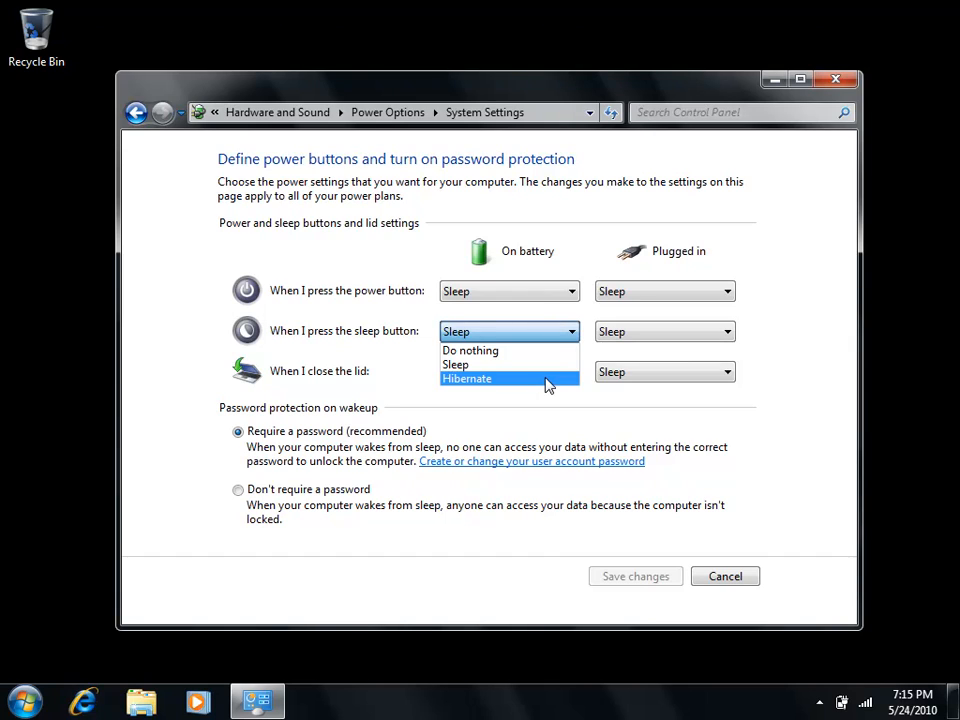
left_click(369, 361)
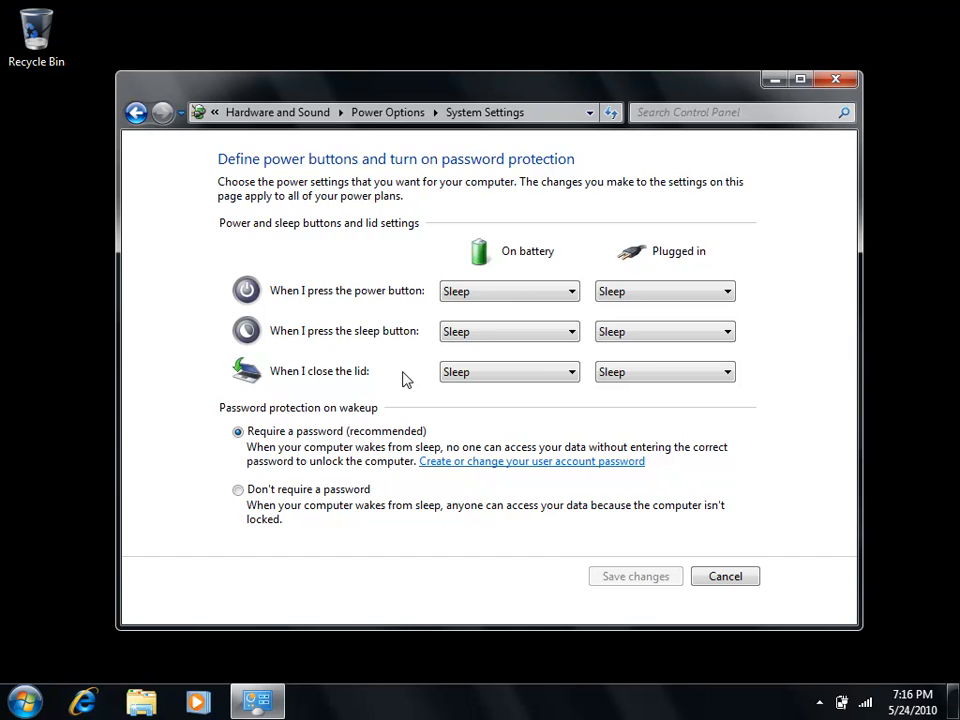
left_click(552, 372)
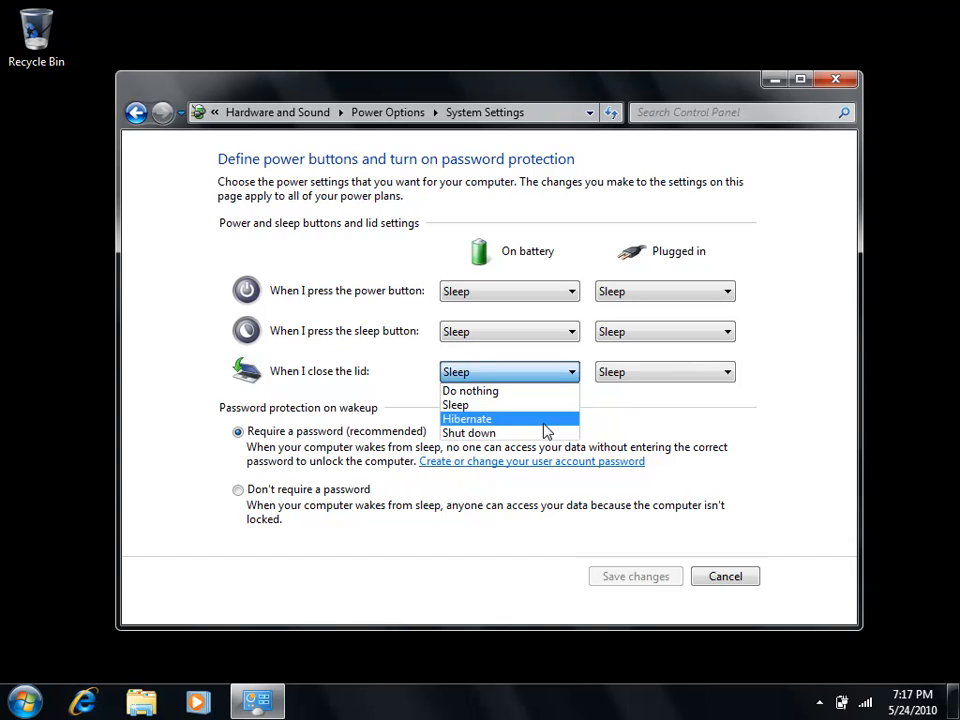
left_click(381, 520)
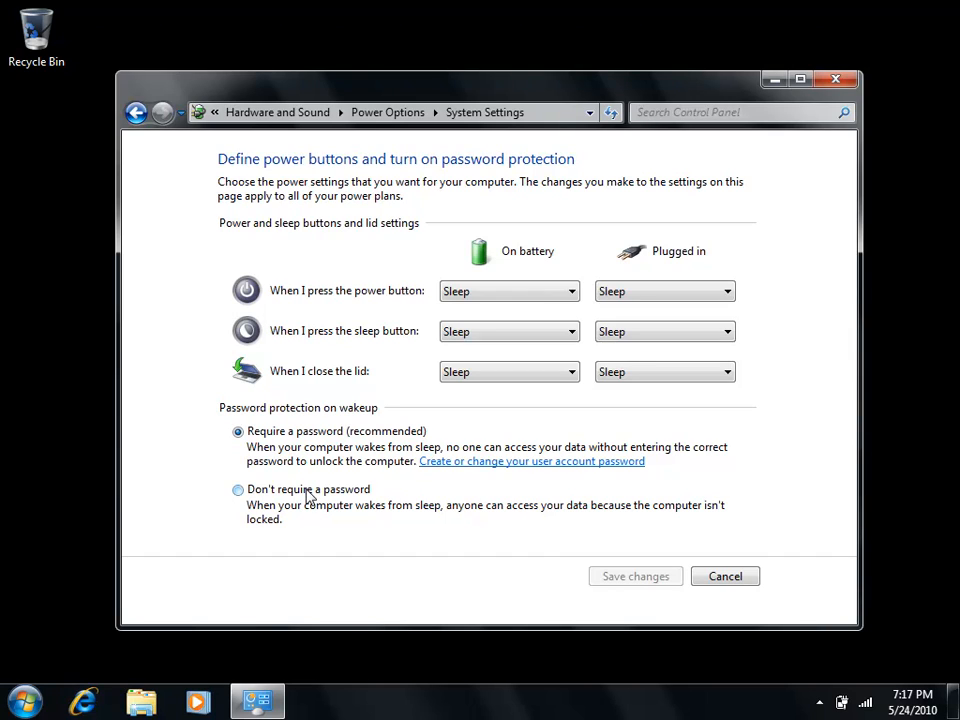
left_click(737, 582)
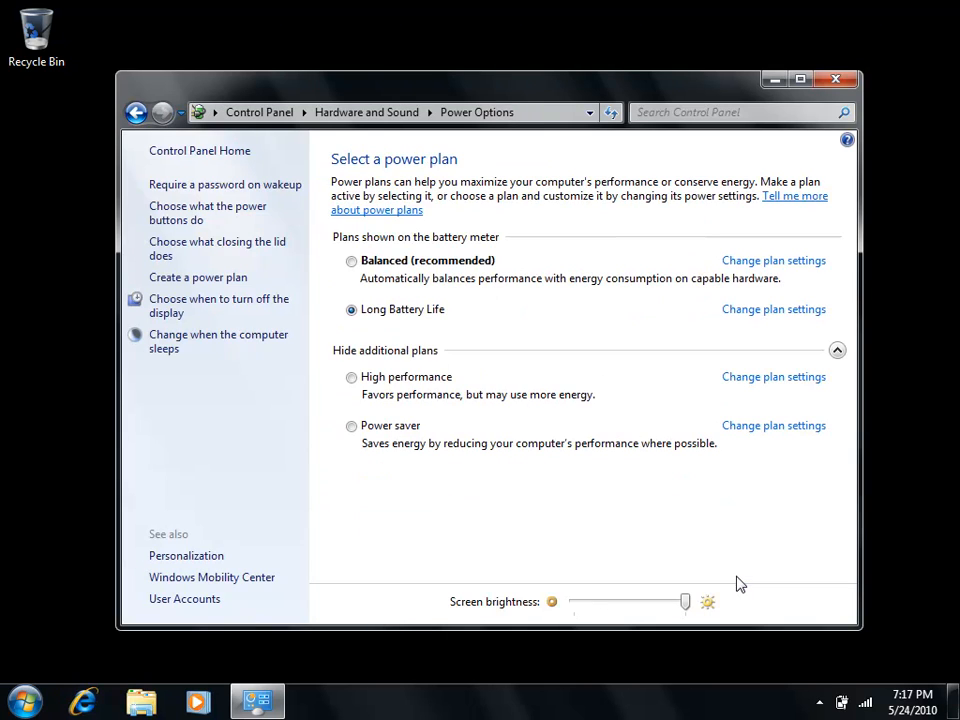
- Display all Control Panel items as large icons and open Sync Center
left_click(257, 115)
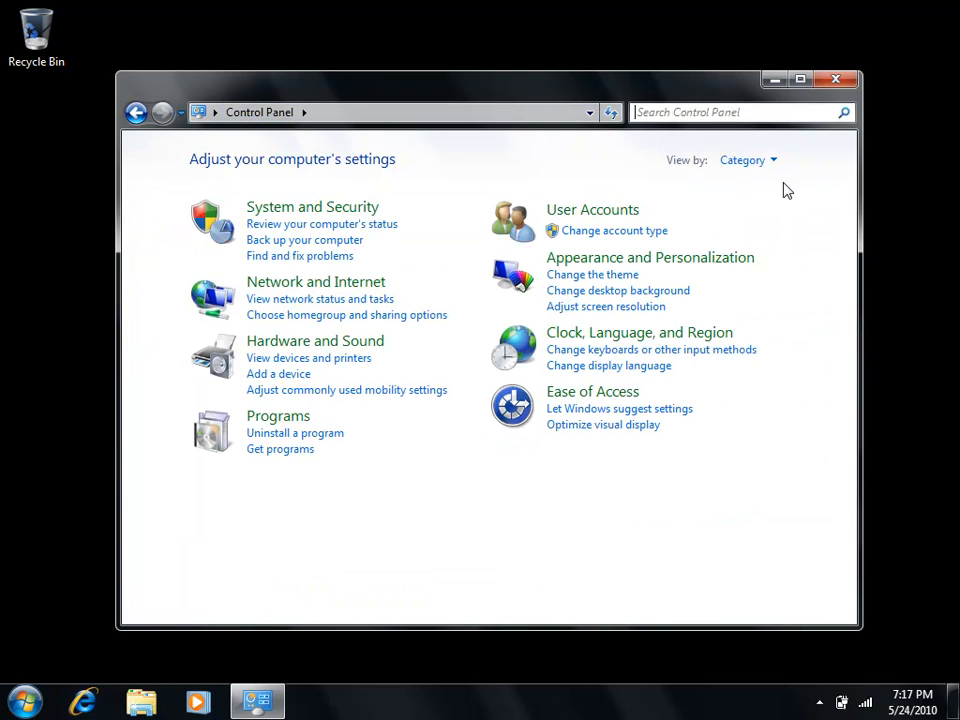
left_click(775, 163)
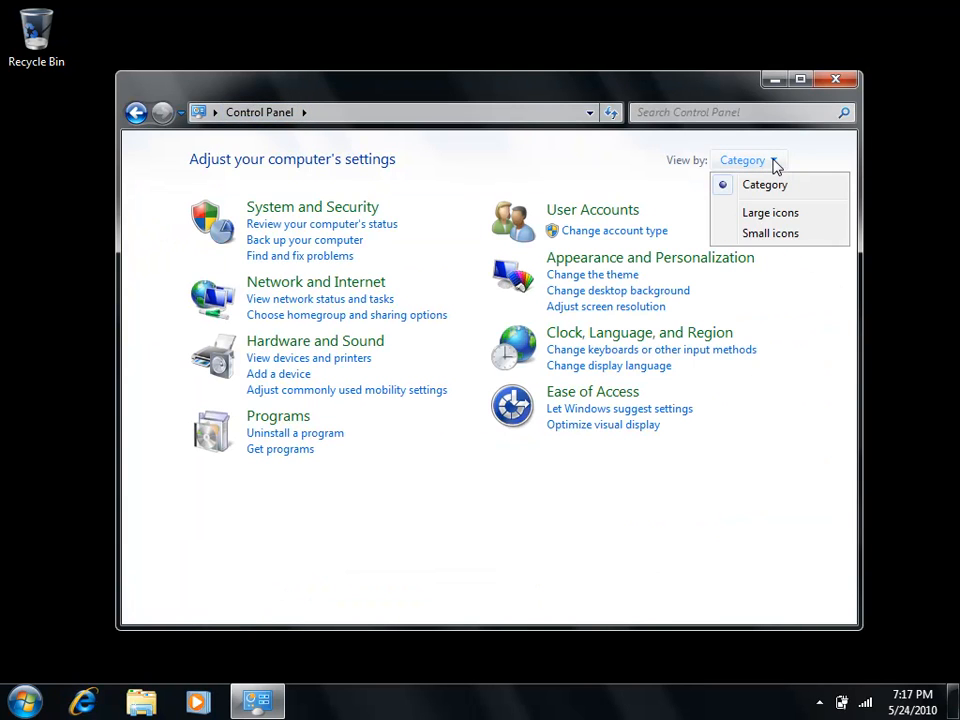
left_click(784, 214)
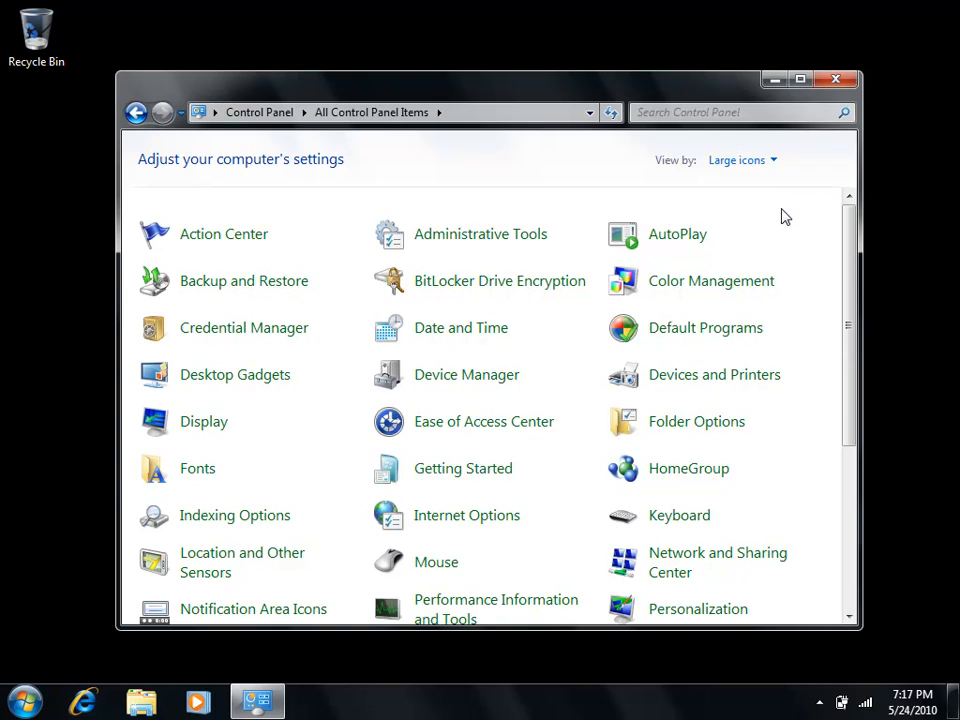
left_click_drag(849, 289, 850, 508)
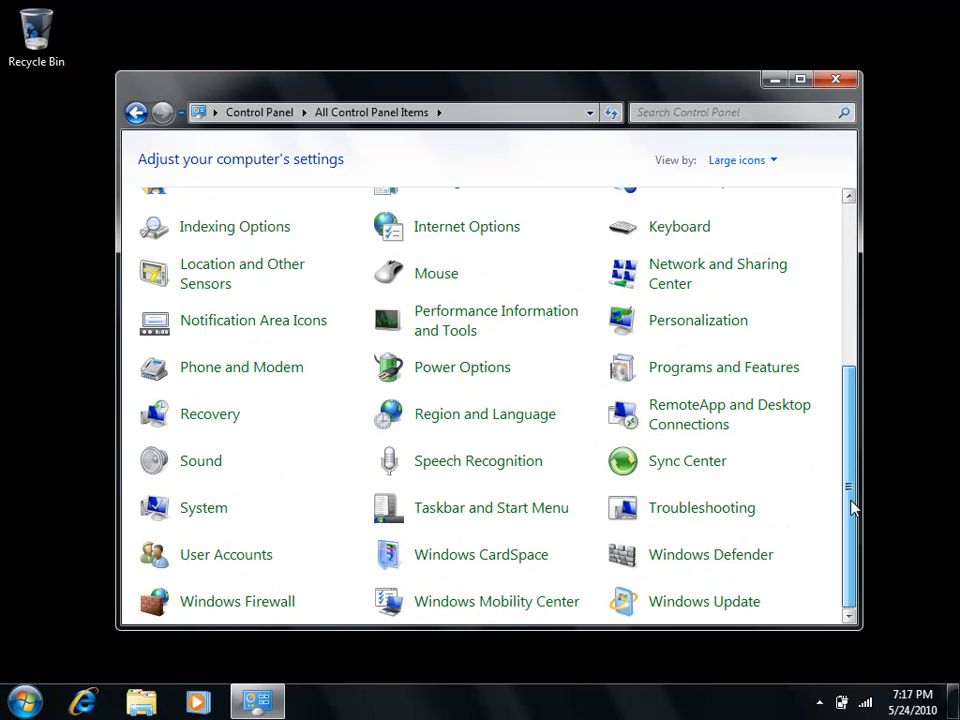
left_click(718, 466)
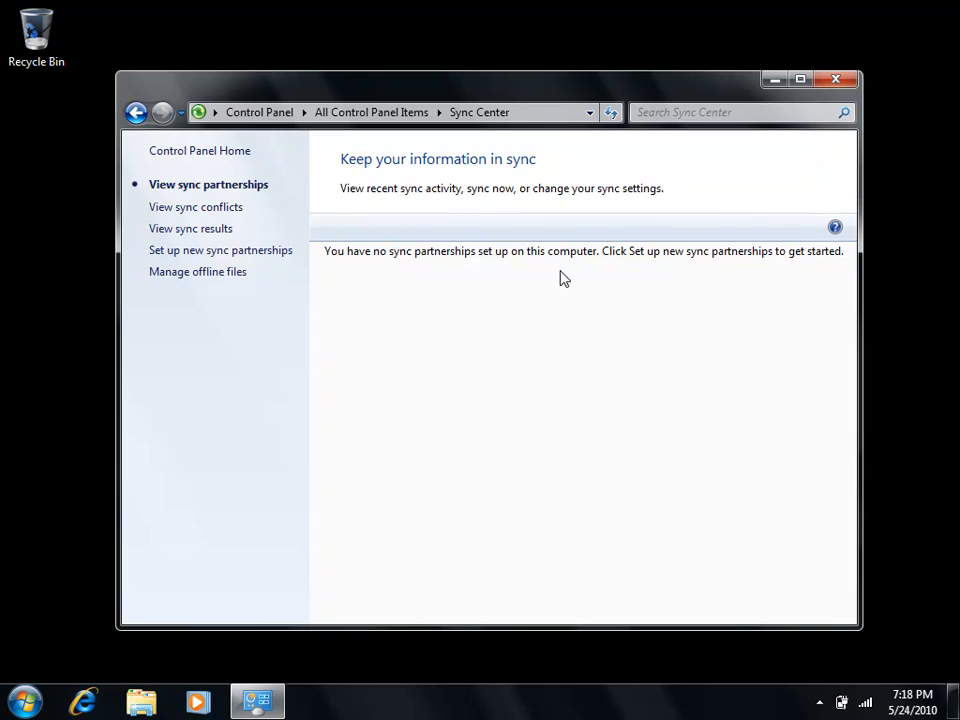
- Map the network folder \\10.32.0.2\Share to drive Z: with reconnection at logon
left_click(25, 703)
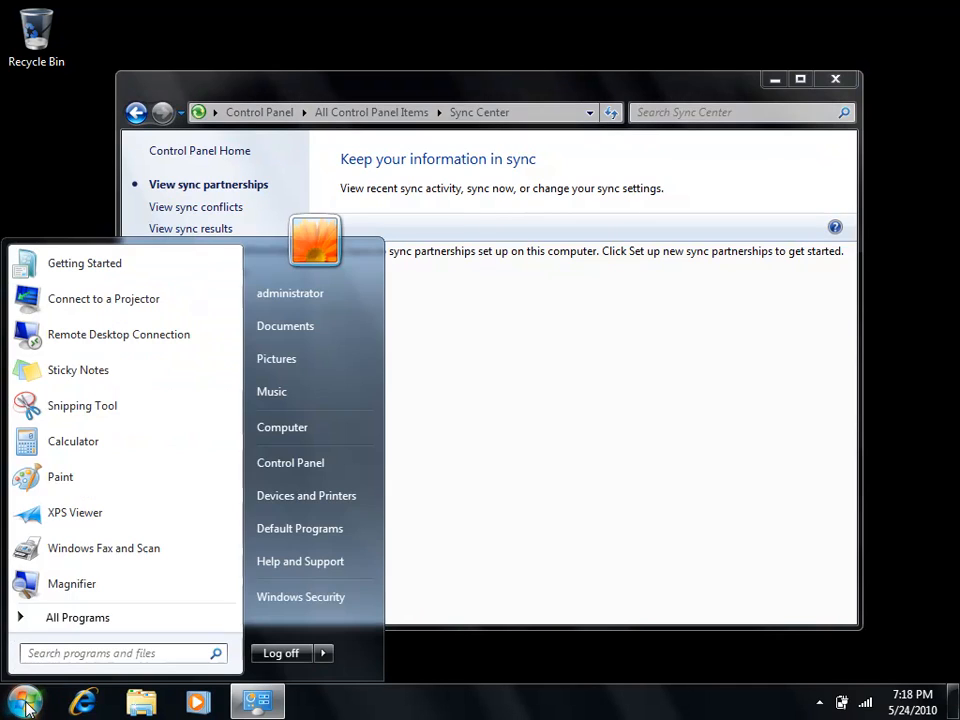
right_click(295, 428)
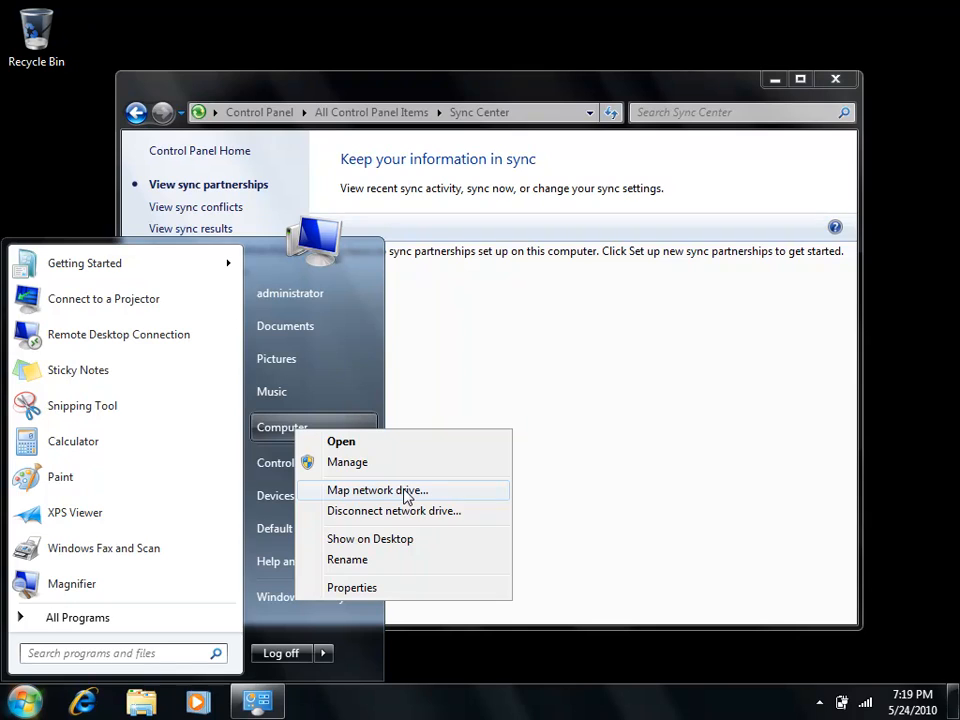
left_click(378, 490)
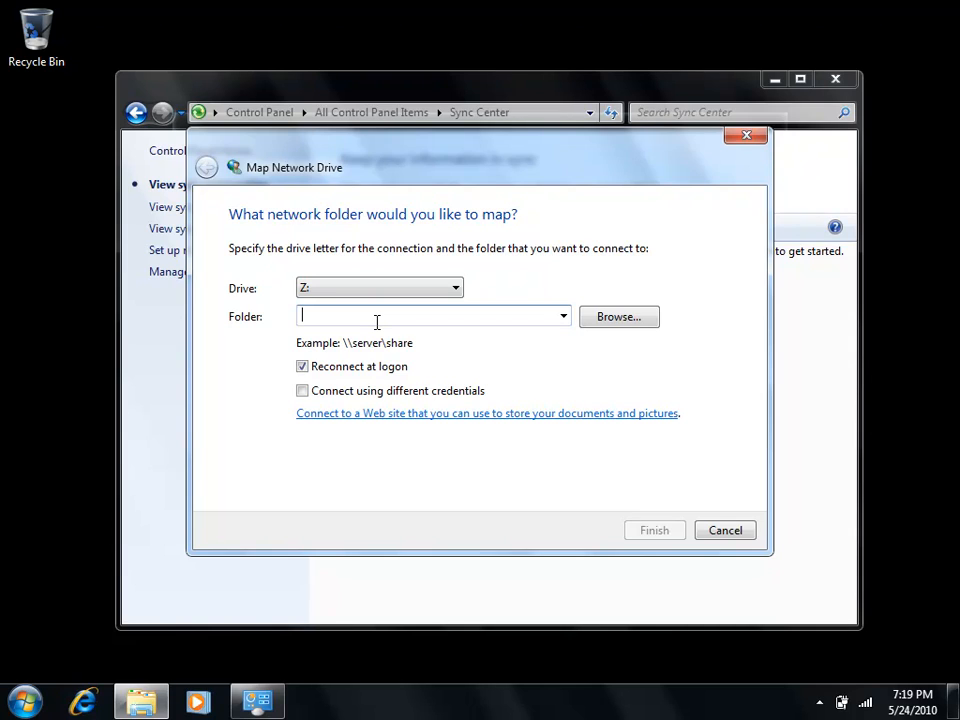
type("\\\\")
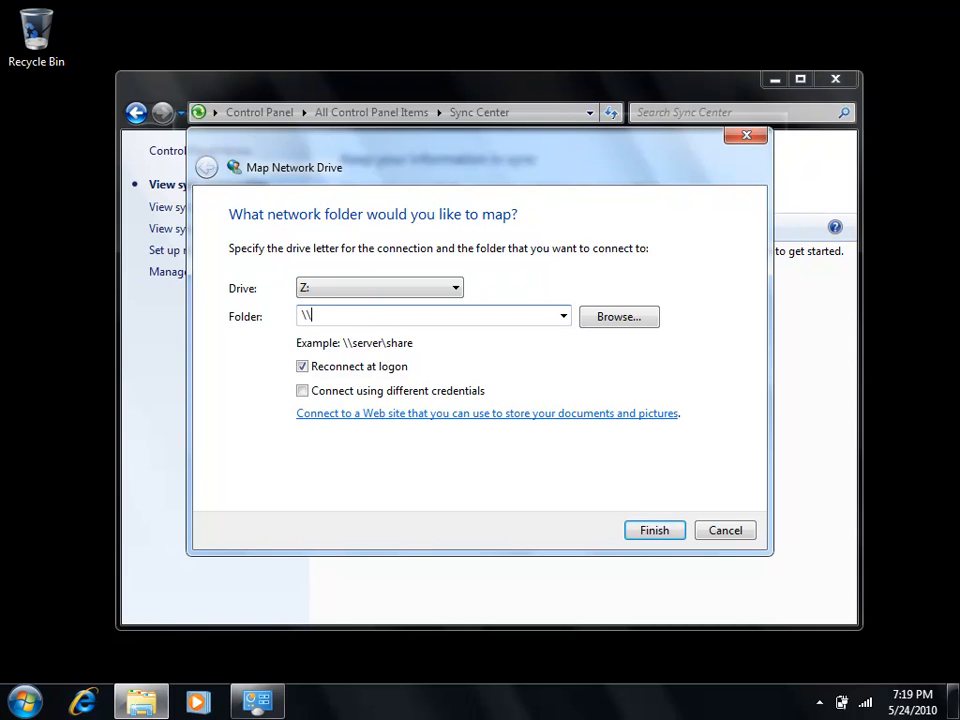
type("10.32.0.2\\Share")
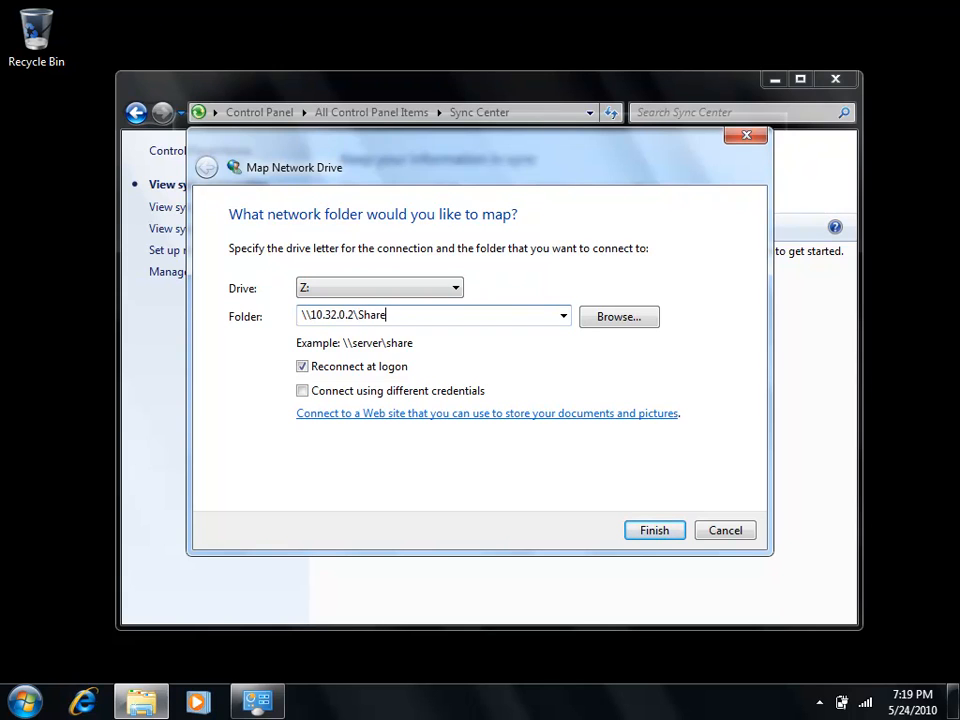
left_click(643, 530)
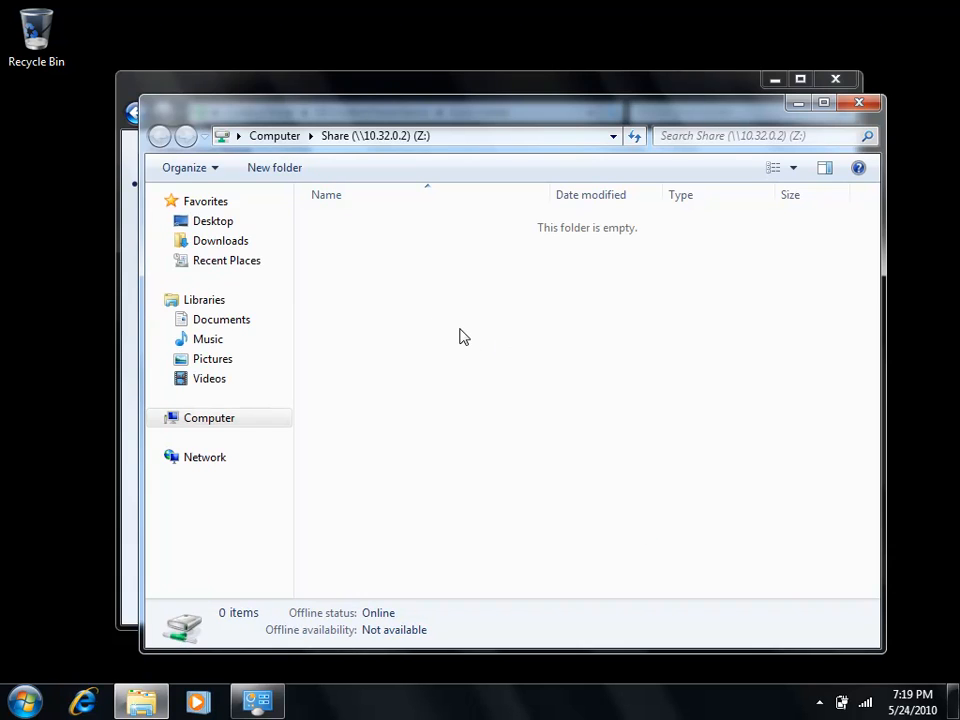
- Create a new text document with its default name in the mapped Share (Z:) folder
right_click(404, 289)
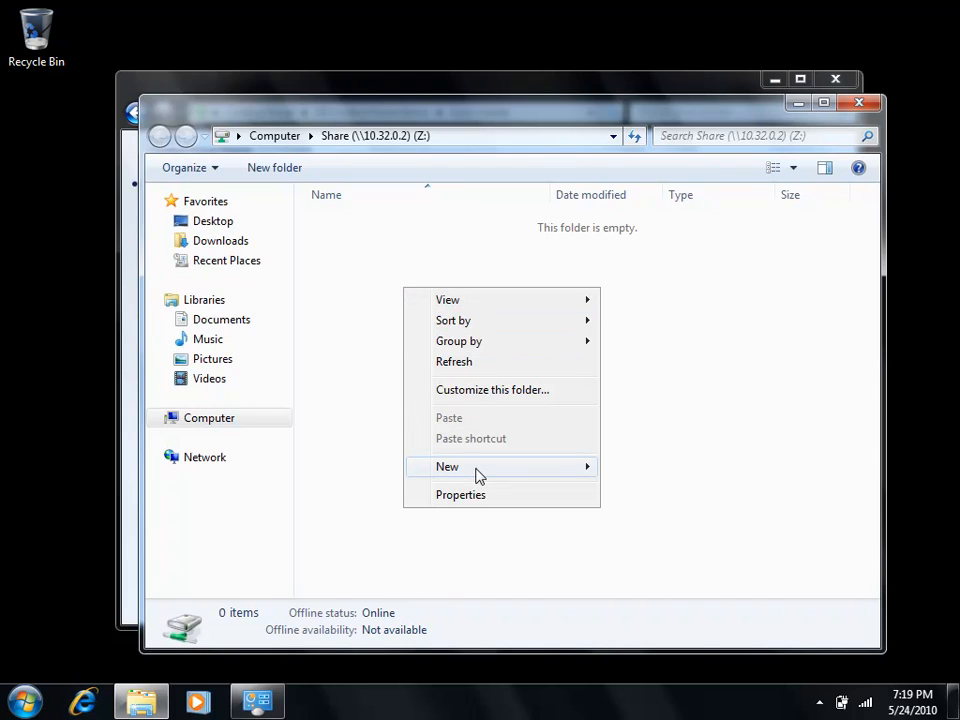
mouse_move(587, 474)
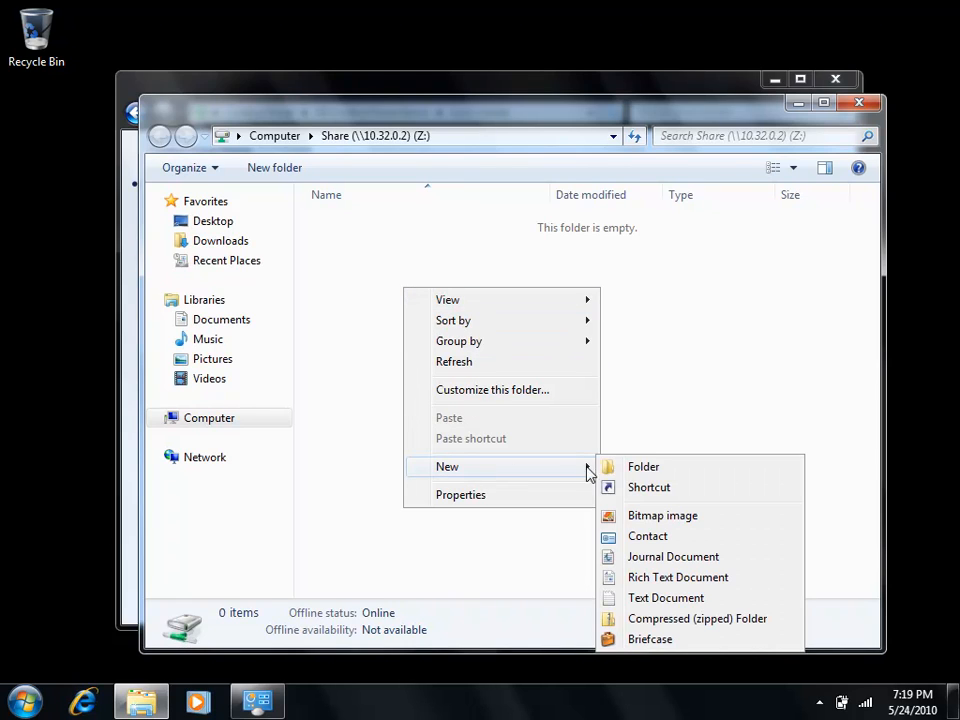
left_click(660, 598)
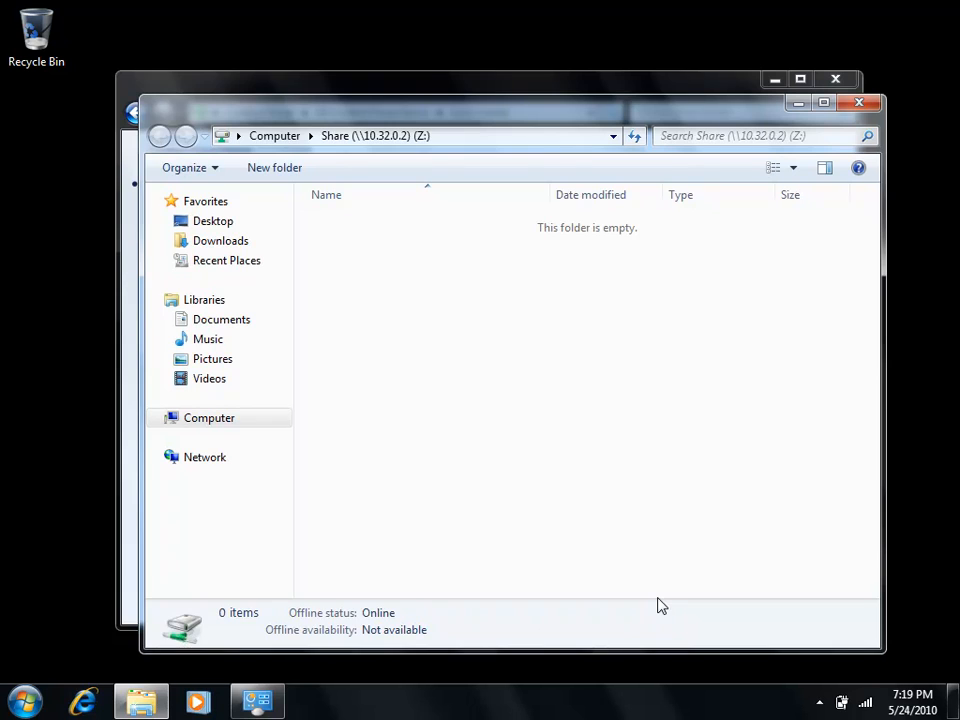
left_click(465, 291)
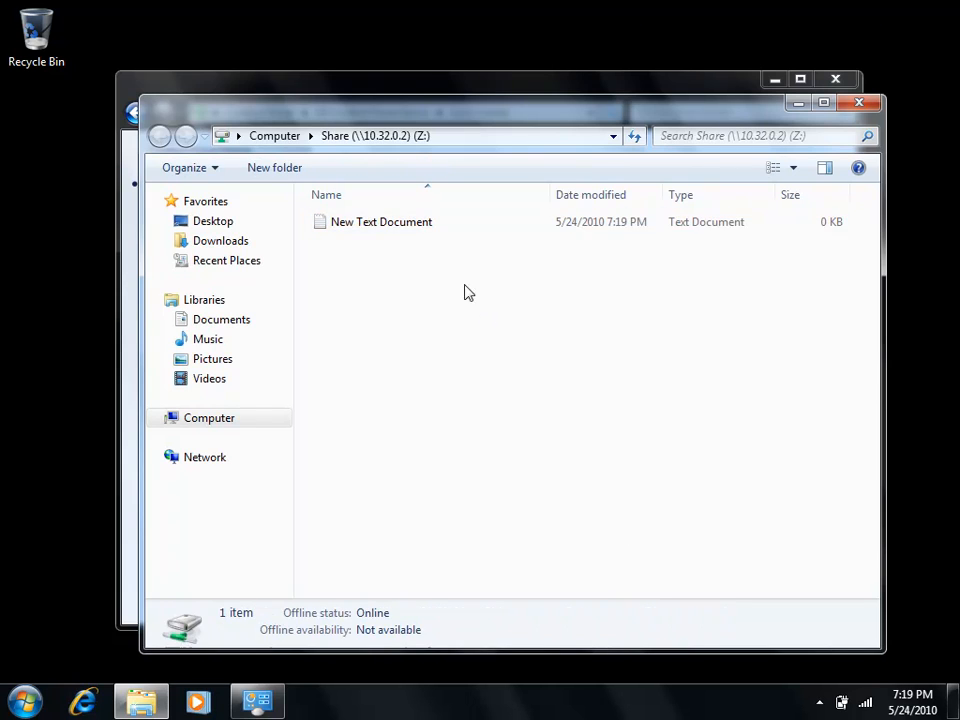
- Write "This is some text" in New Text Document on drive Z:, save the changes and close the file
double_click(399, 222)
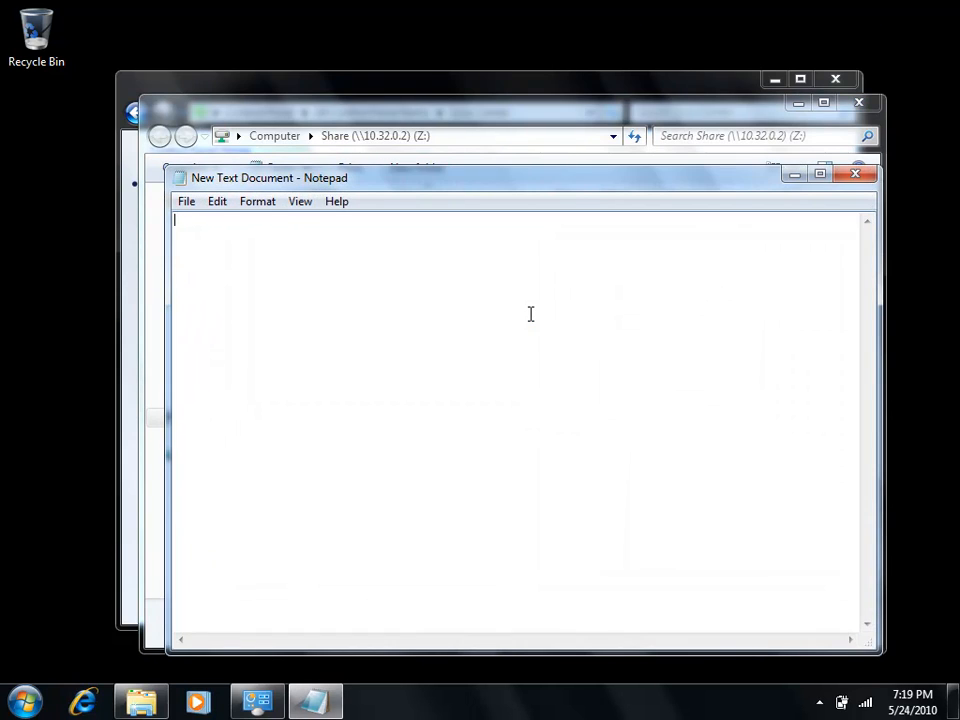
type("This is some text")
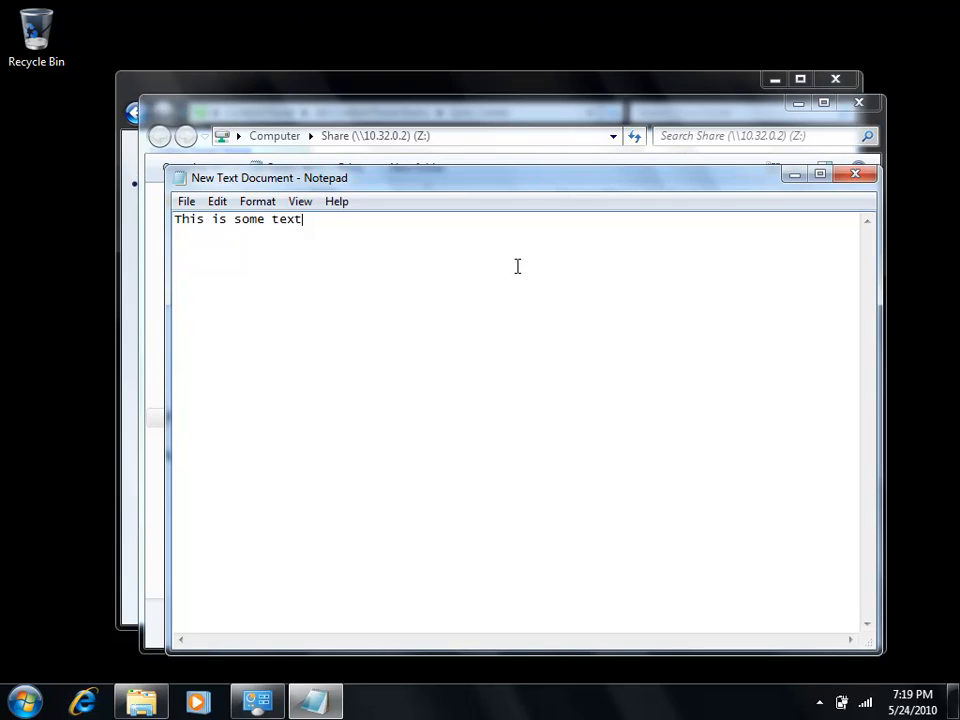
left_click(854, 175)
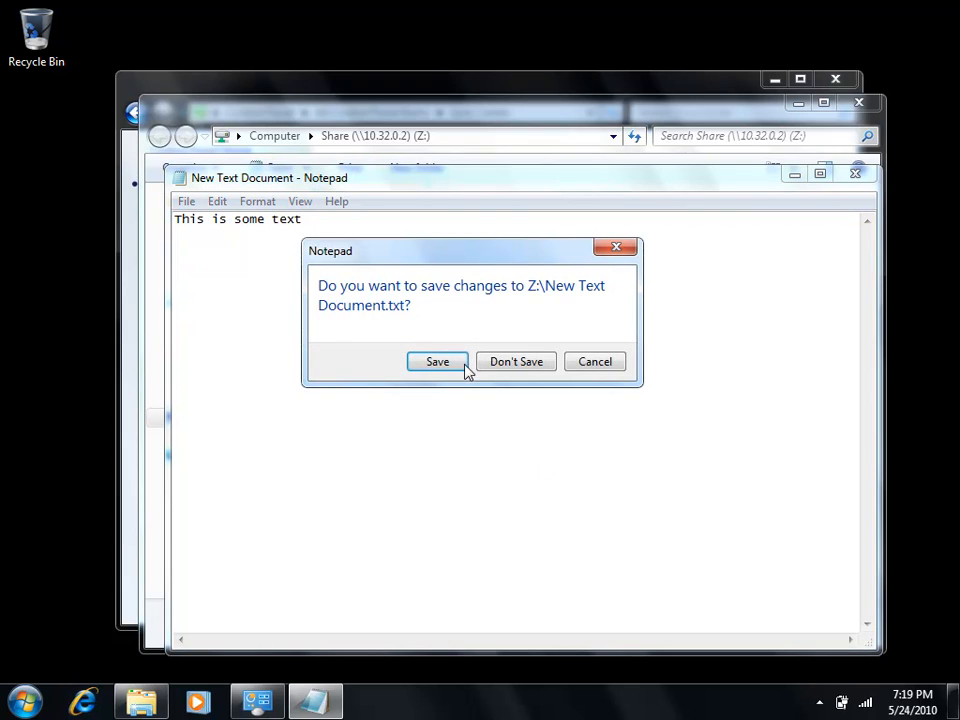
left_click(460, 362)
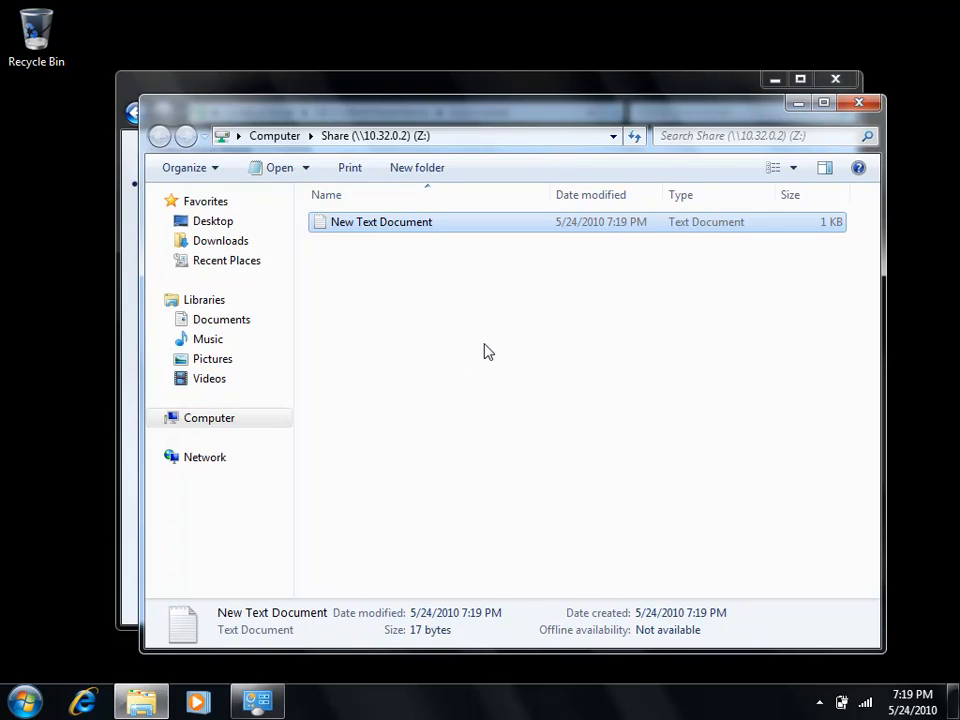
- Make the mapped network drive Share (\\10.32.0.2) (Z:) always available offline
left_click(282, 138)
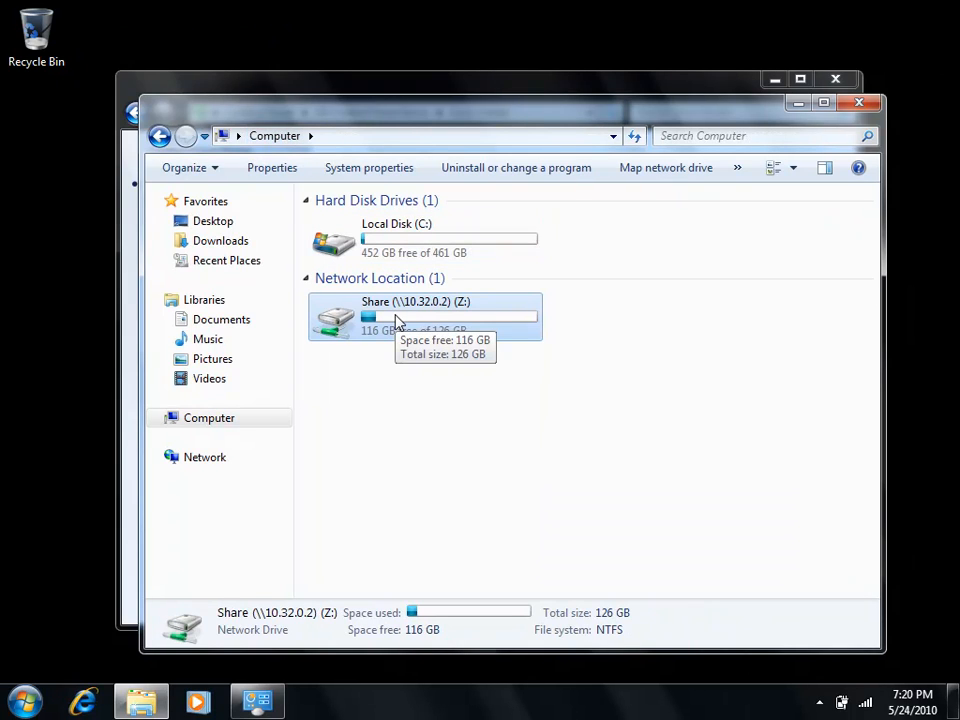
double_click(395, 320)
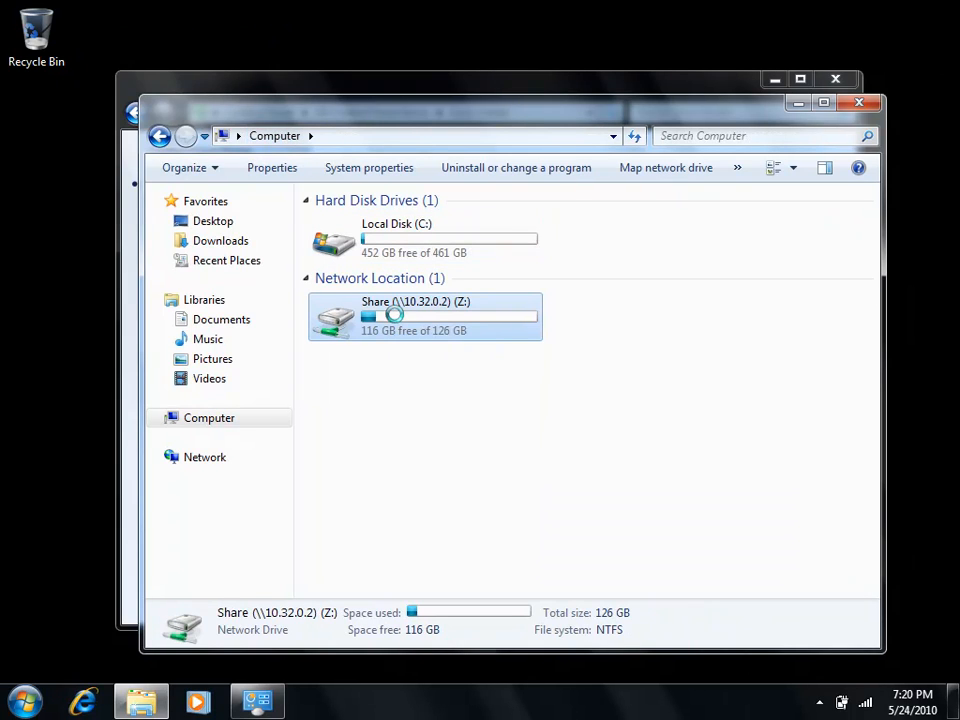
right_click(396, 316)
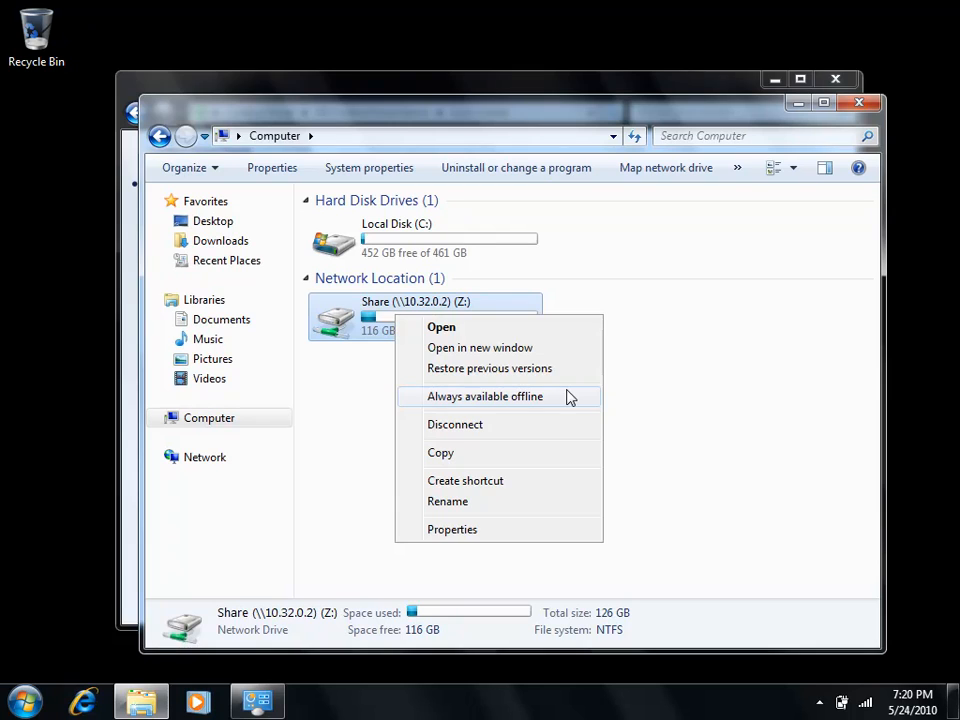
left_click(529, 398)
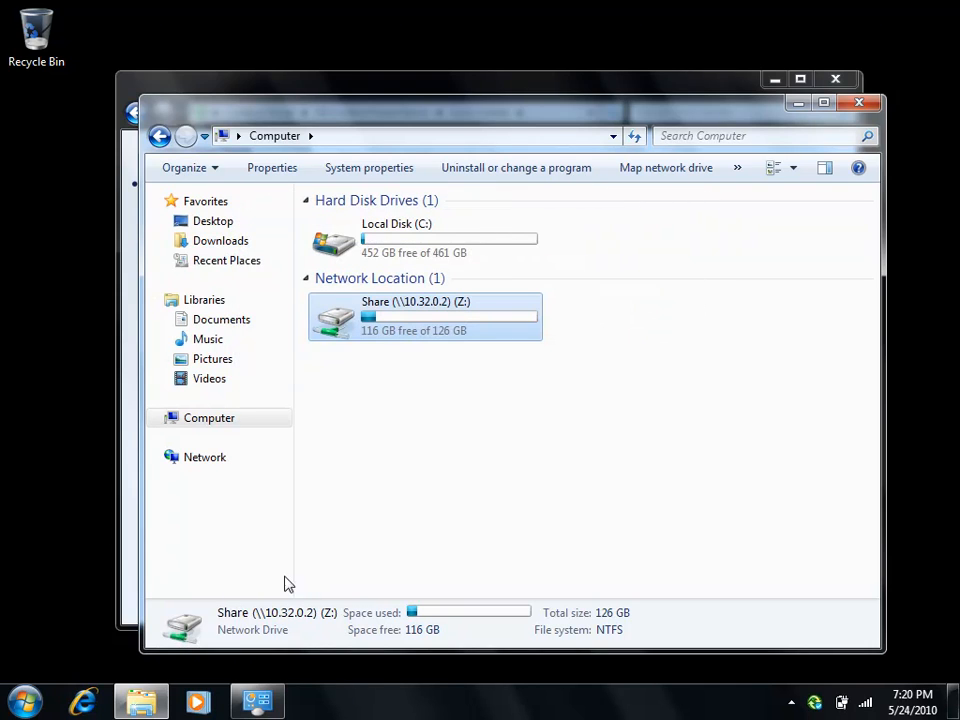
- Open Sync Center from Control Panel and check the general Offline Files settings without changing them
left_click(25, 700)
left_click(306, 466)
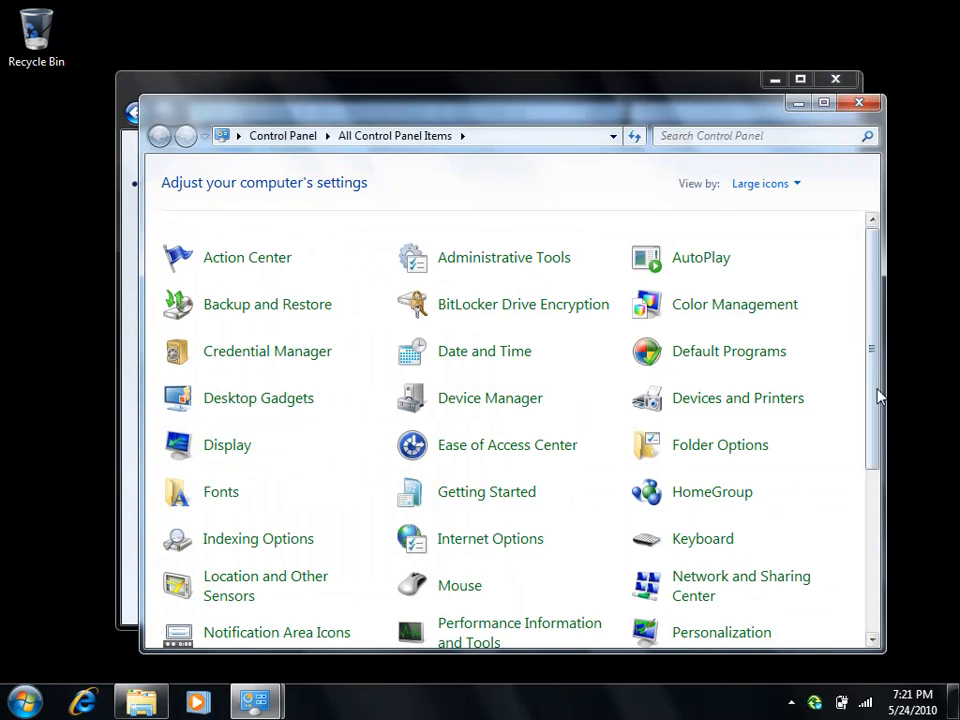
scroll(800, 487, "down", 6)
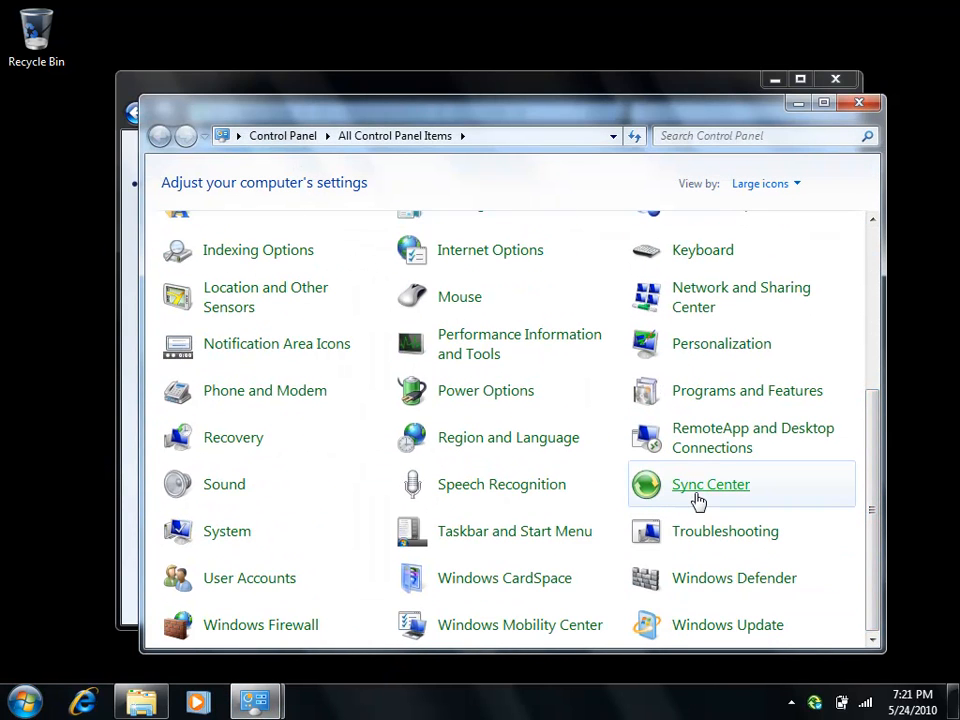
left_click(697, 494)
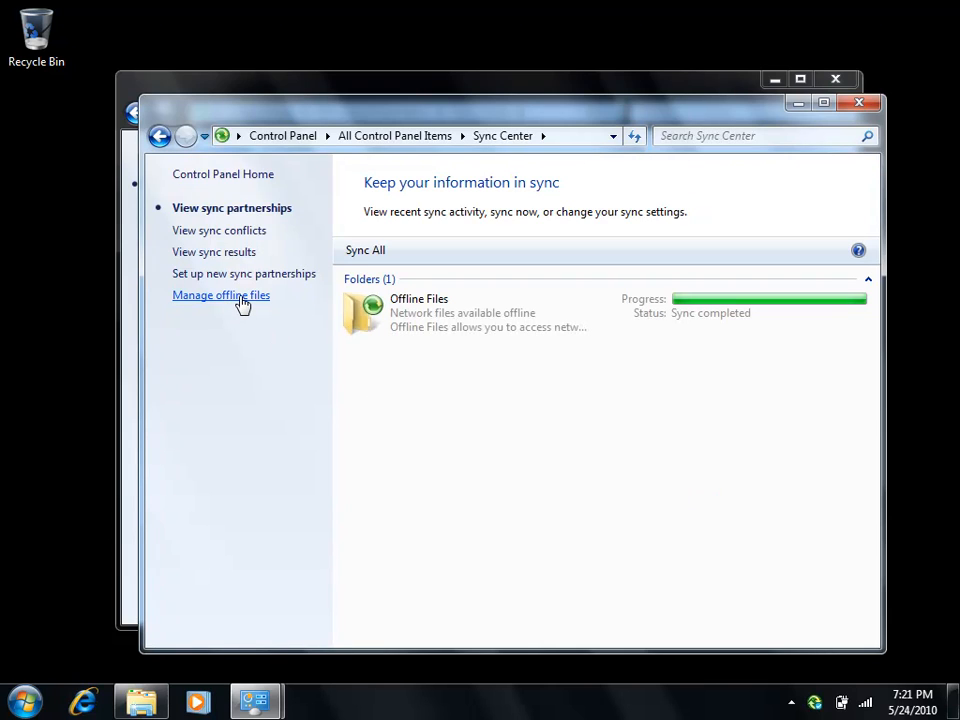
left_click(240, 299)
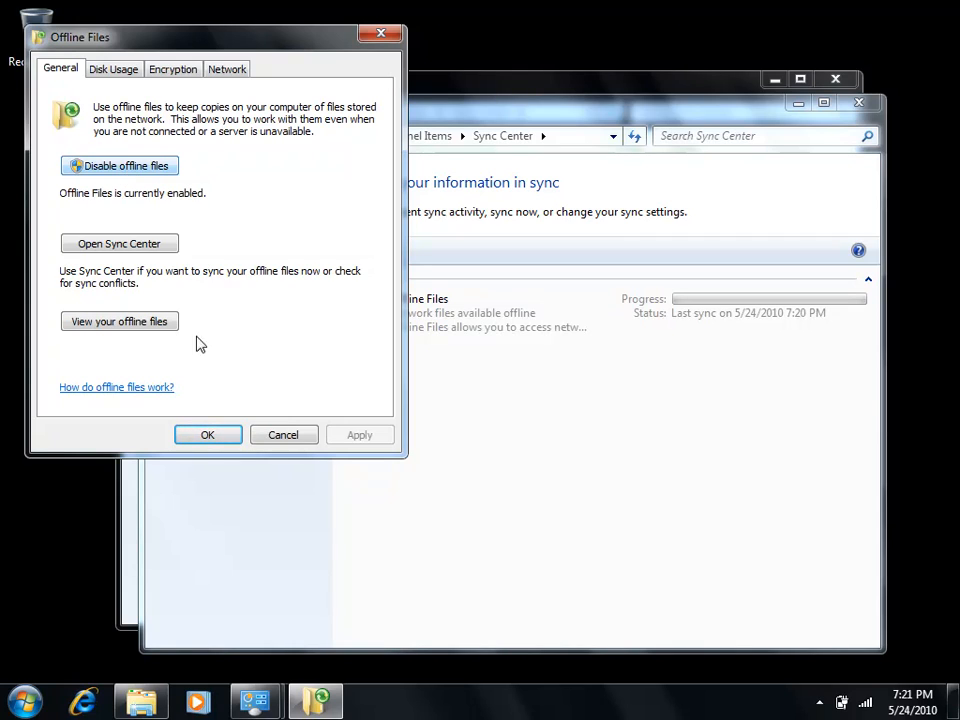
left_click(283, 436)
- Return to the Computer window and check the Always available offline option of the Share (Z:) drive
left_click(156, 706)
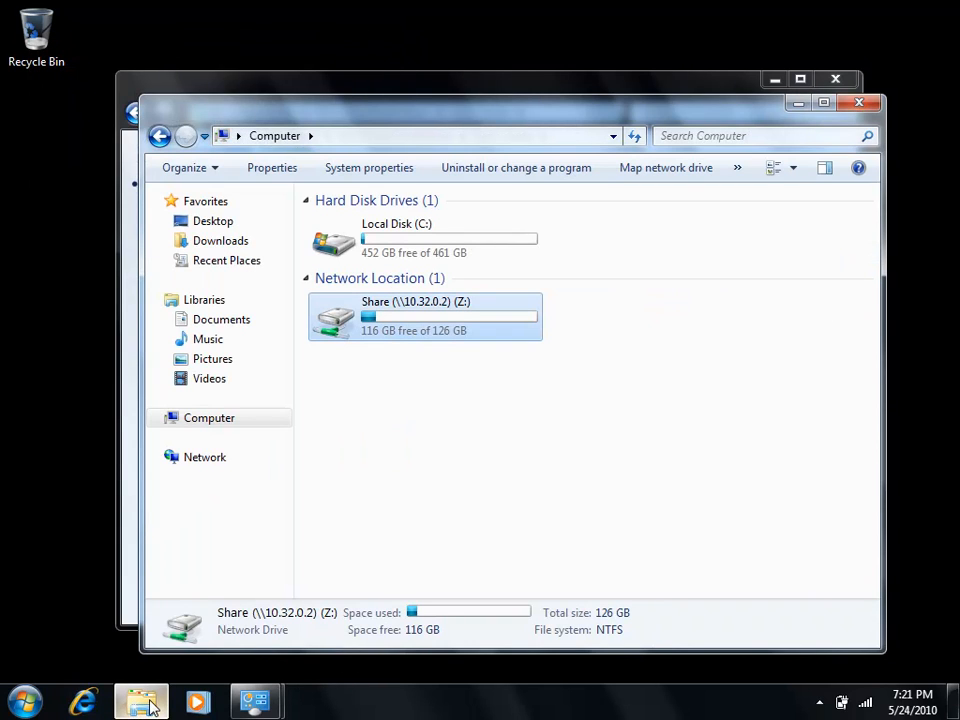
right_click(416, 314)
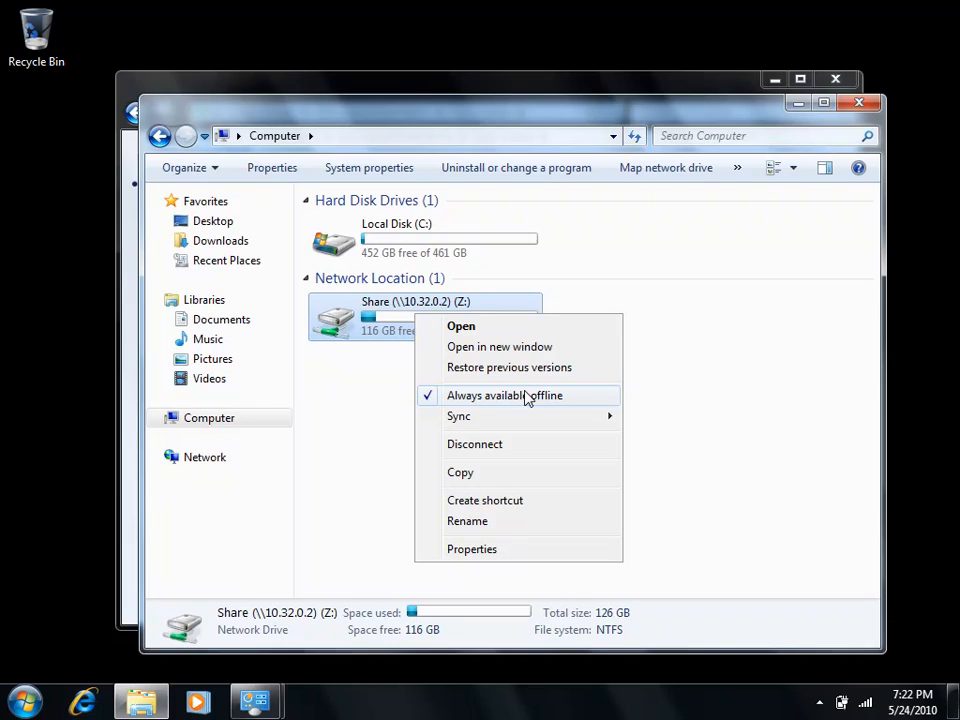
left_click(392, 355)
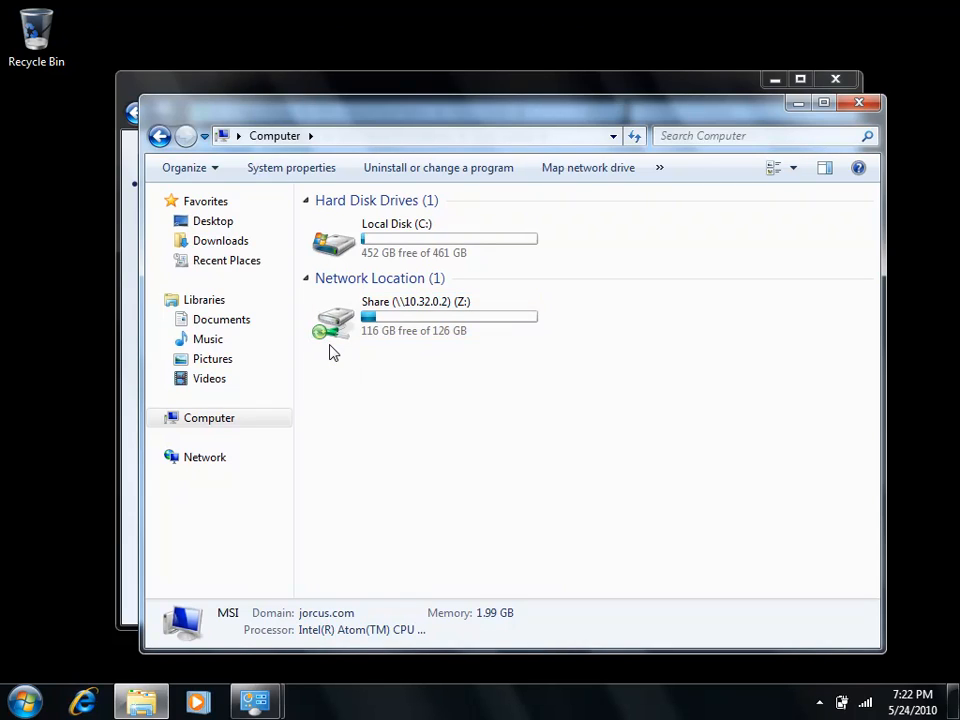
- Open the Offline Files partnership details in Sync Center and check the sync options offered for the Share (Z:) drive
left_click(800, 104)
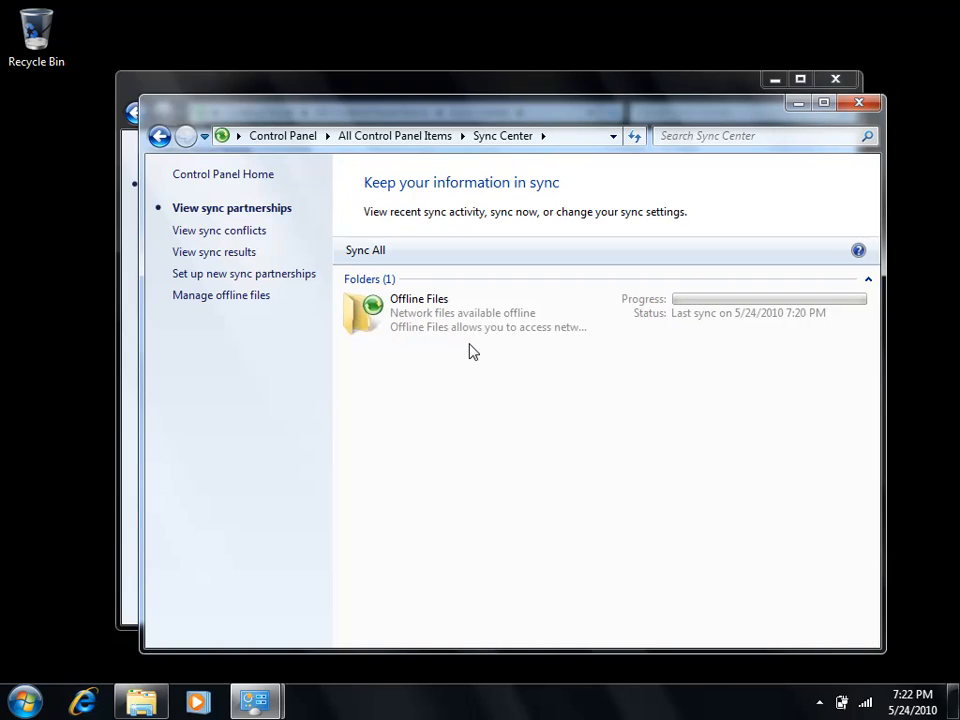
double_click(407, 328)
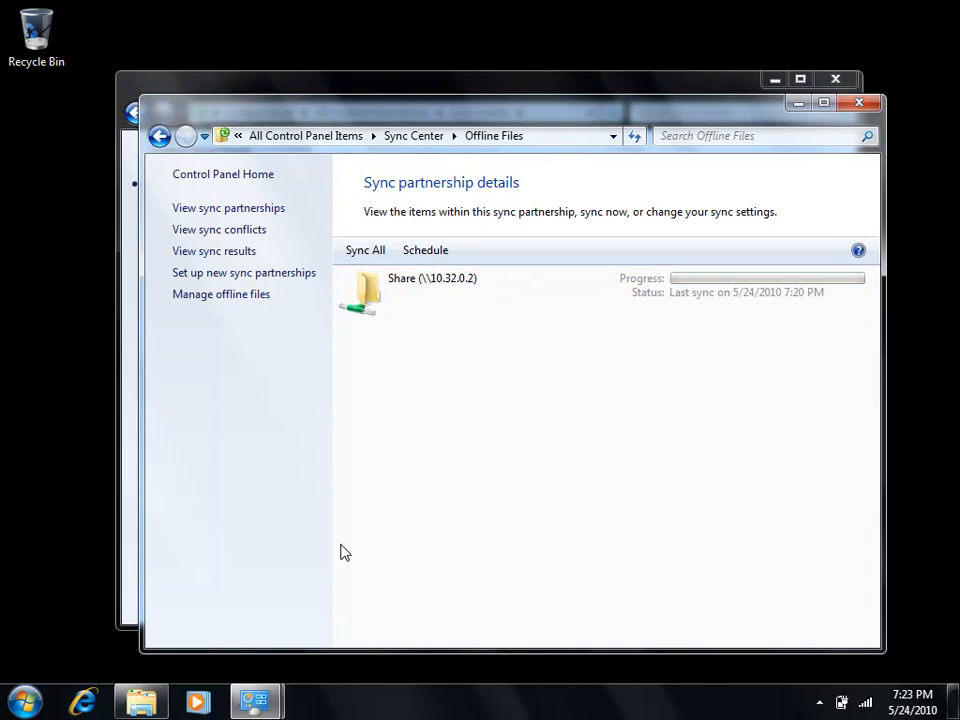
left_click(145, 702)
left_click(387, 332)
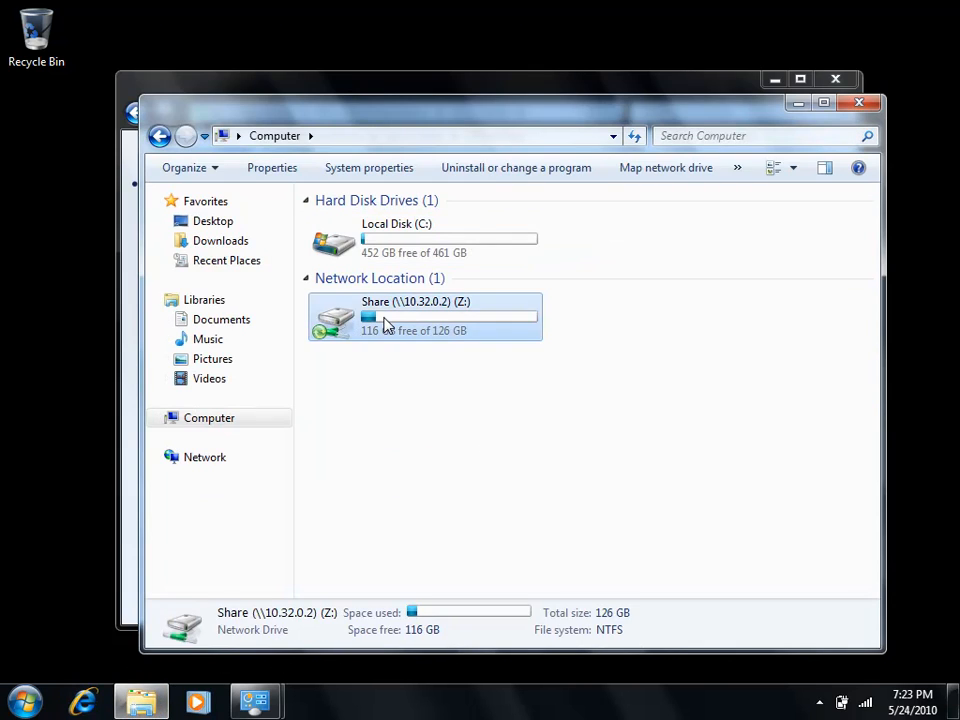
right_click(387, 328)
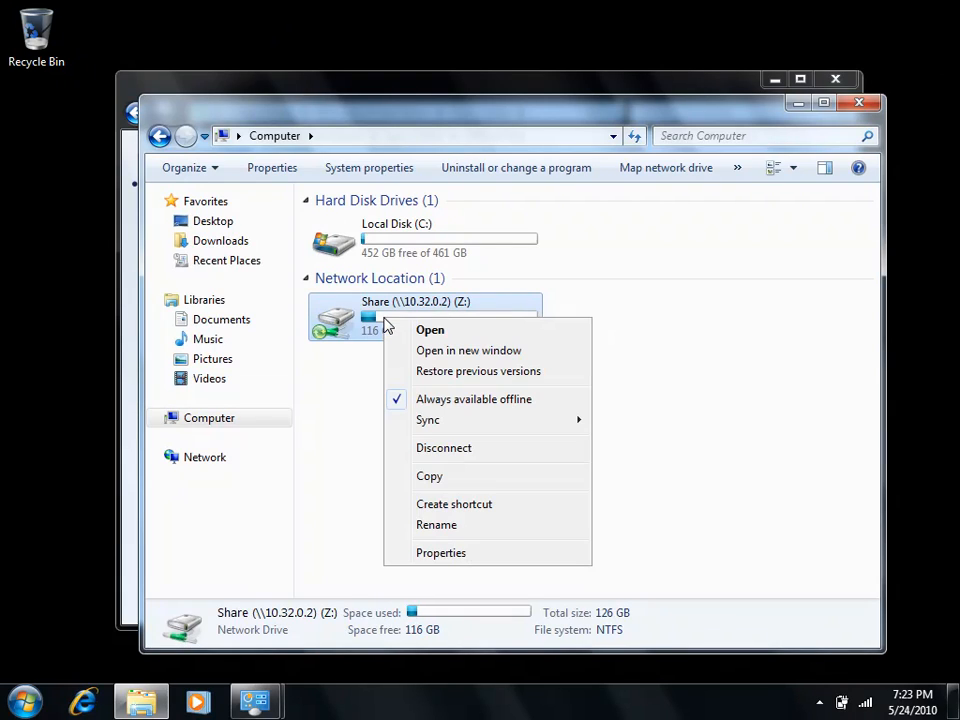
mouse_move(447, 428)
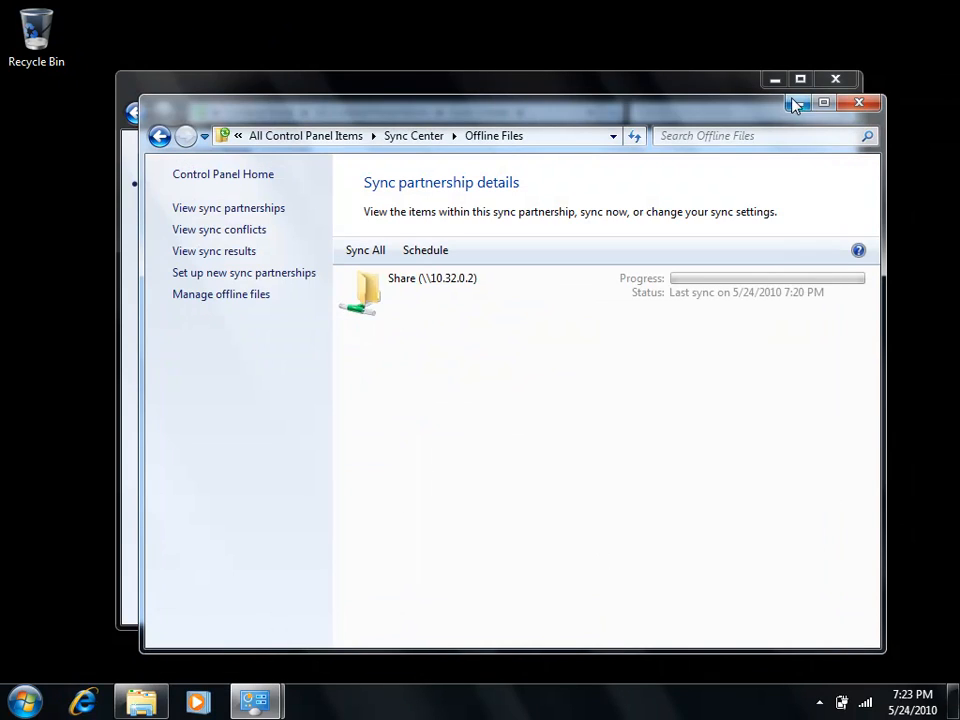
- Synchronize all items of the Offline Files partnership in Sync Center
left_click(388, 289)
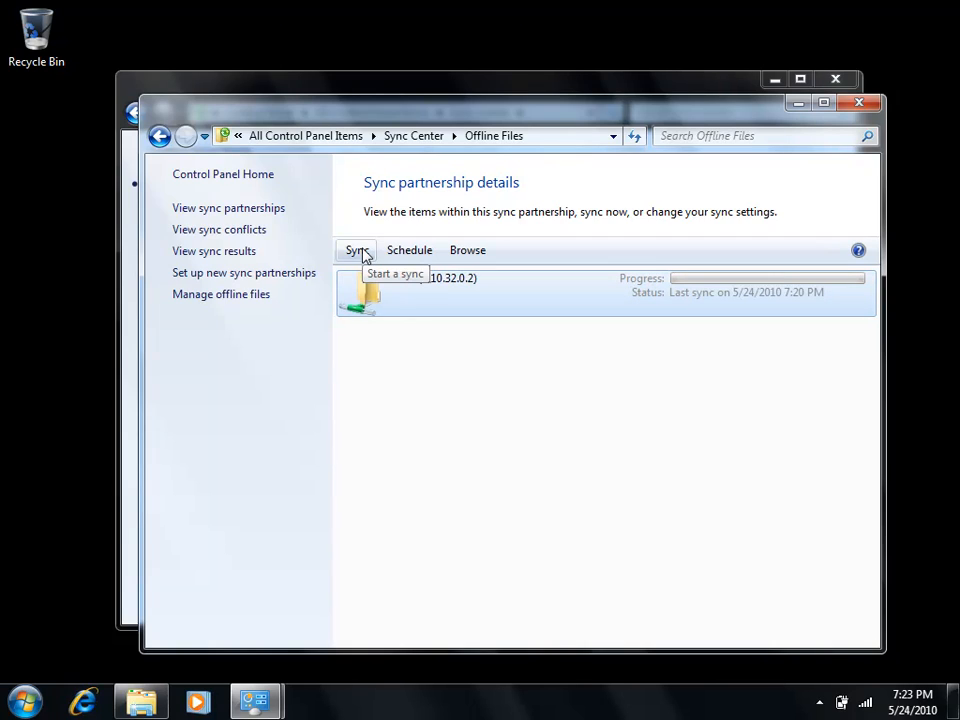
left_click(446, 343)
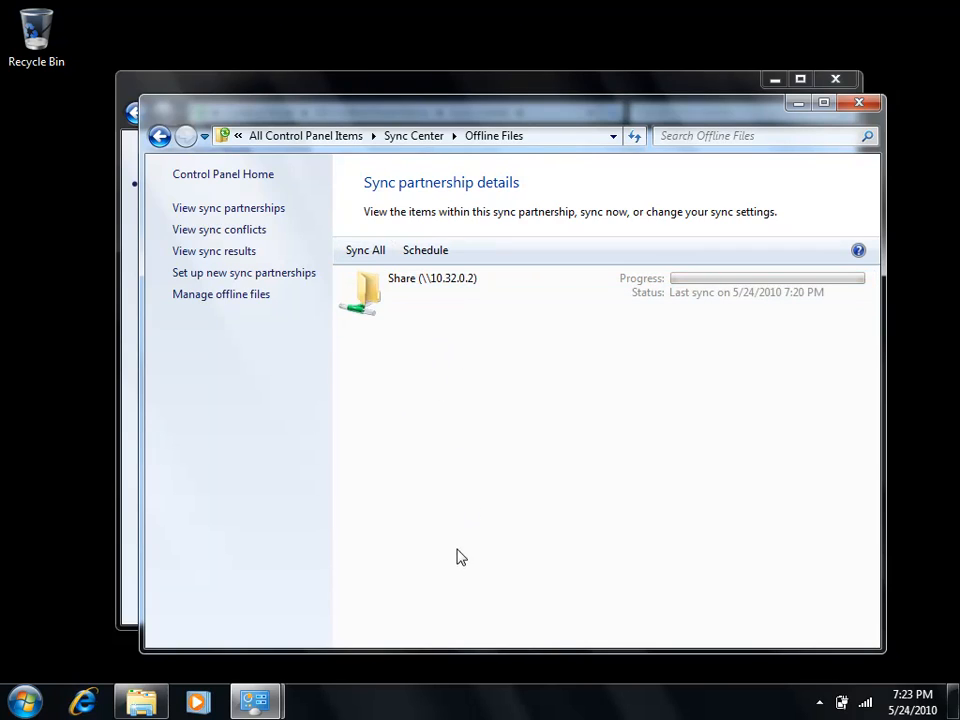
left_click(380, 252)
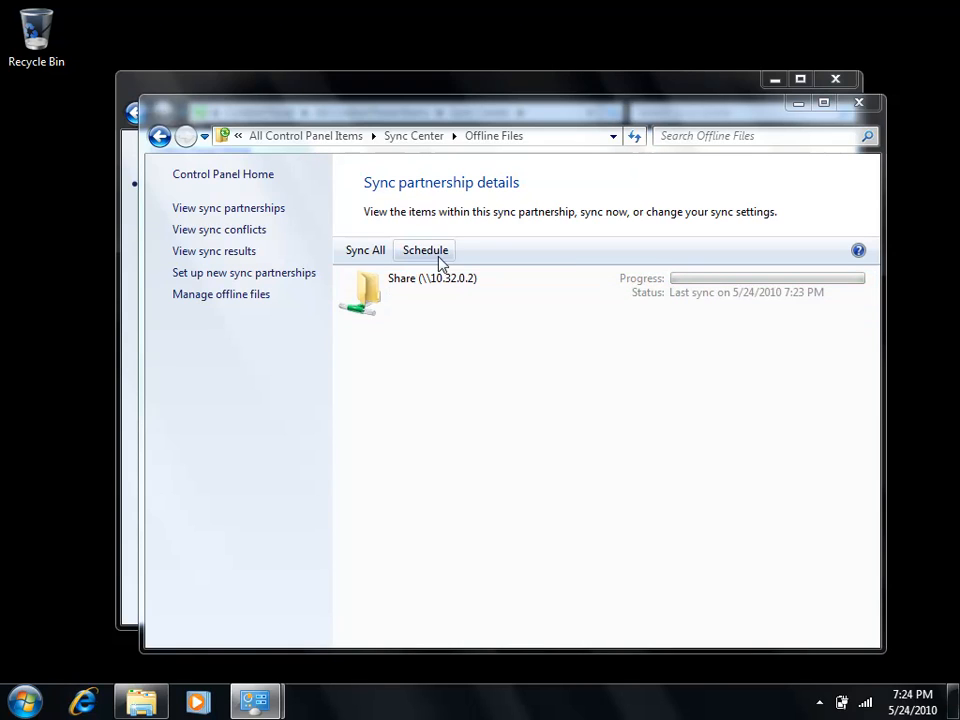
- Start an event-based Offline Files sync schedule for Share (\\10.32.0.2) and review its additional scheduling options
left_click(436, 258)
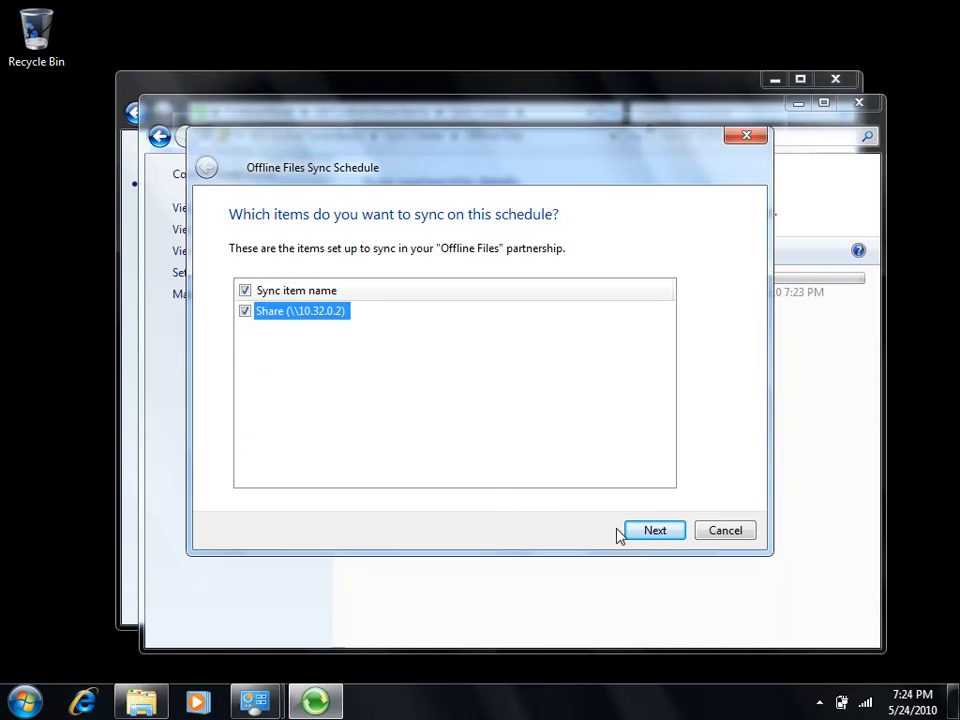
left_click(652, 532)
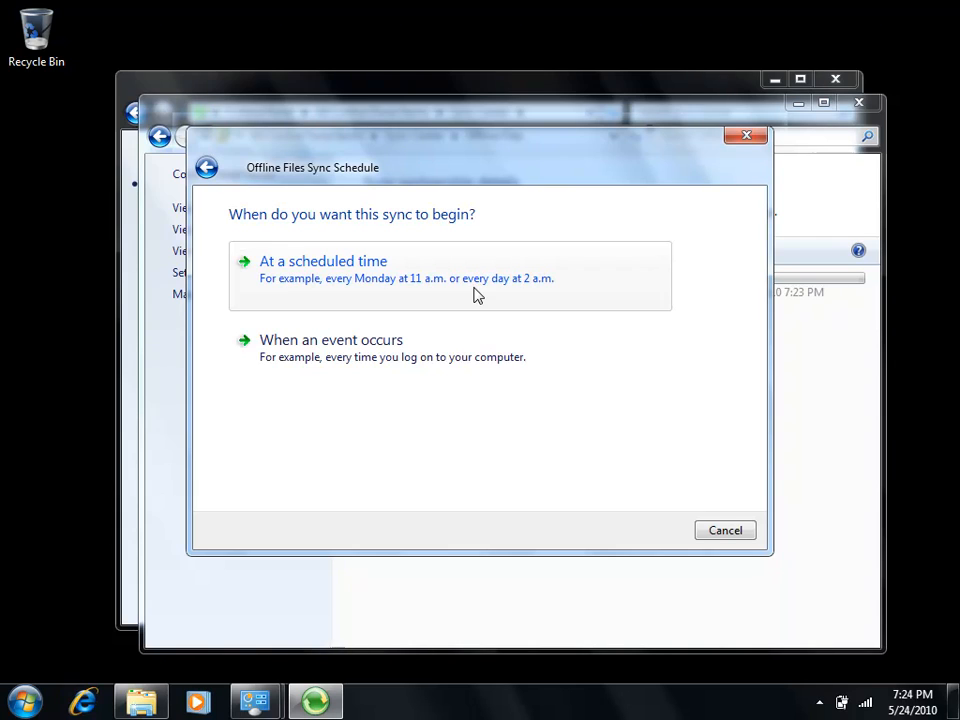
left_click(451, 363)
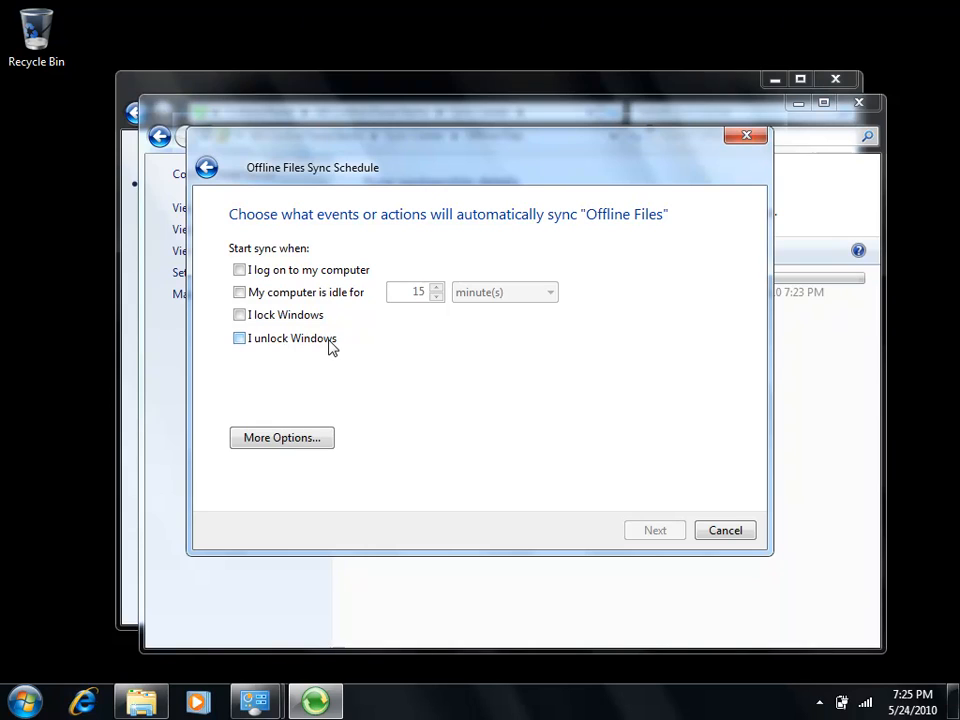
left_click(306, 442)
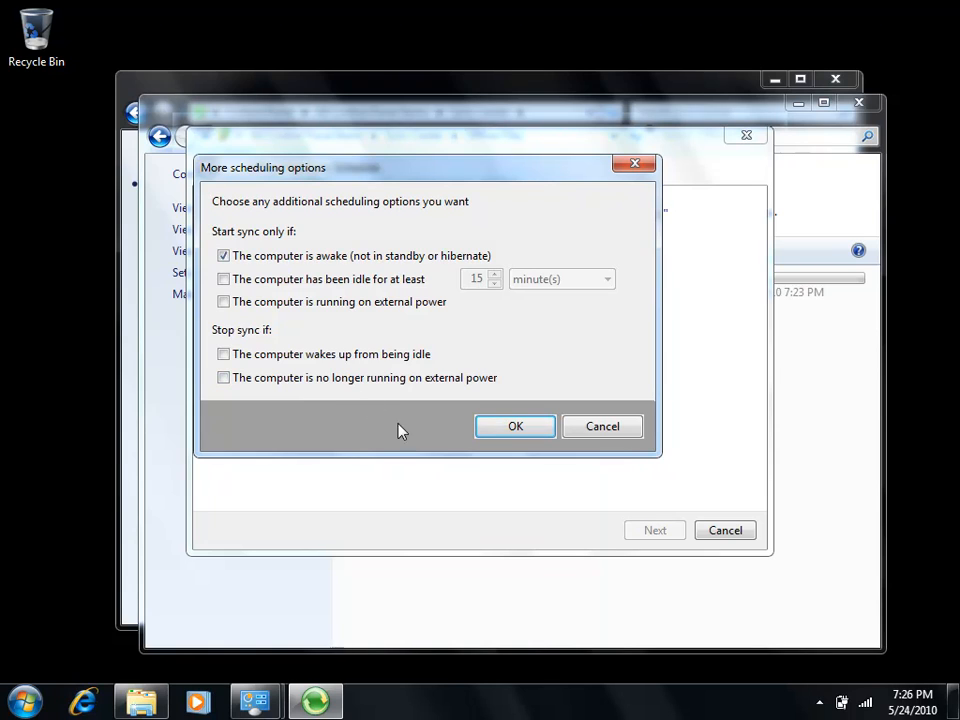
left_click(596, 428)
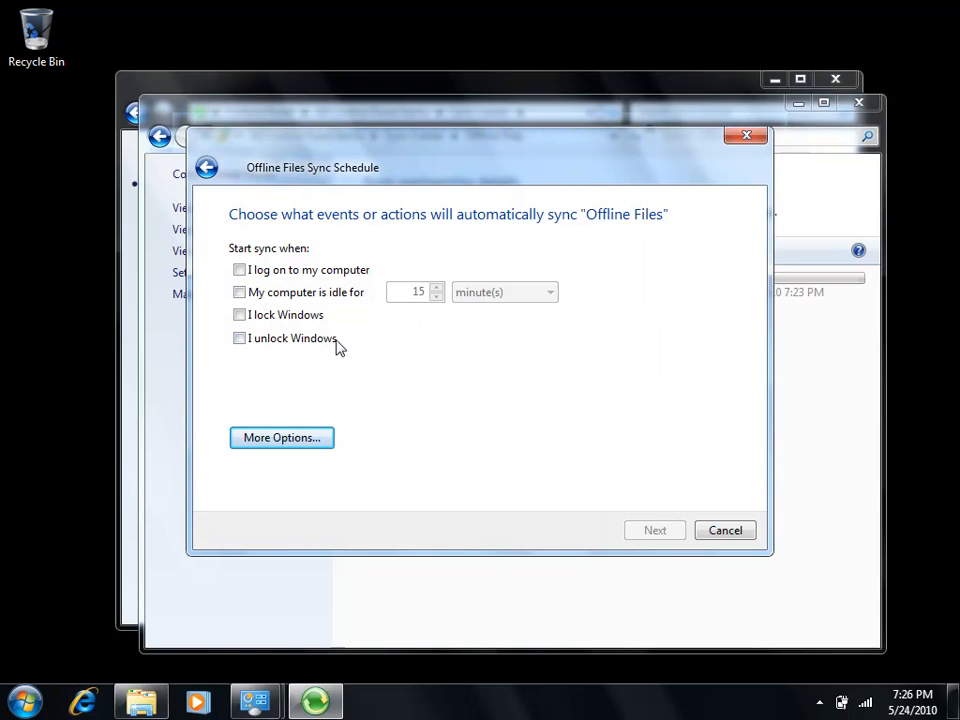
- Choose locking Windows as the sync trigger, proceed to naming the schedule, and cancel without saving it
left_click(241, 316)
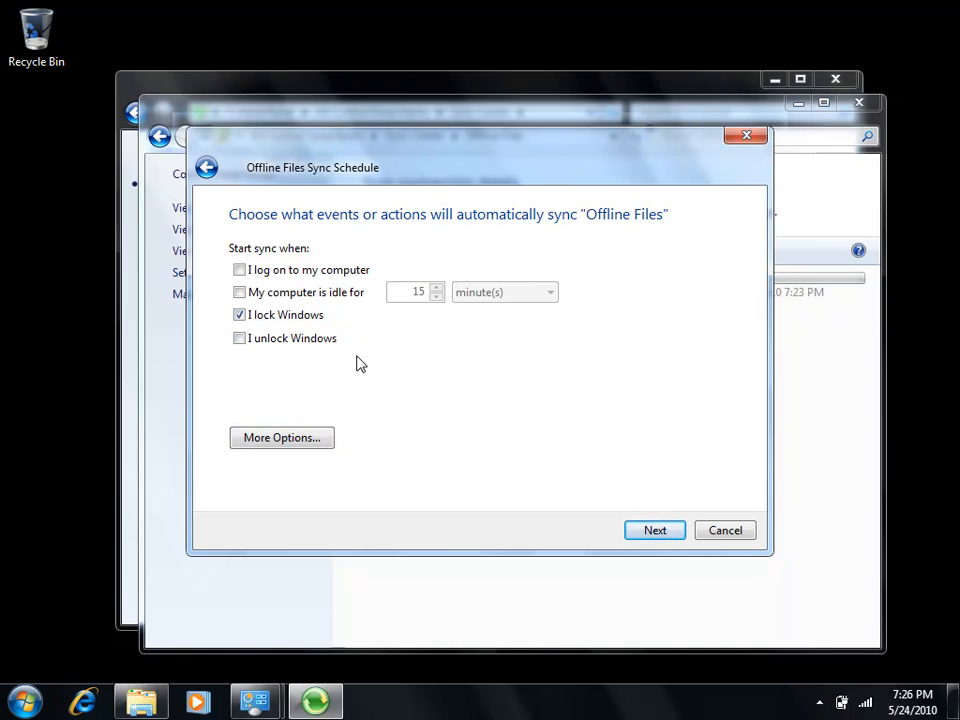
left_click(653, 534)
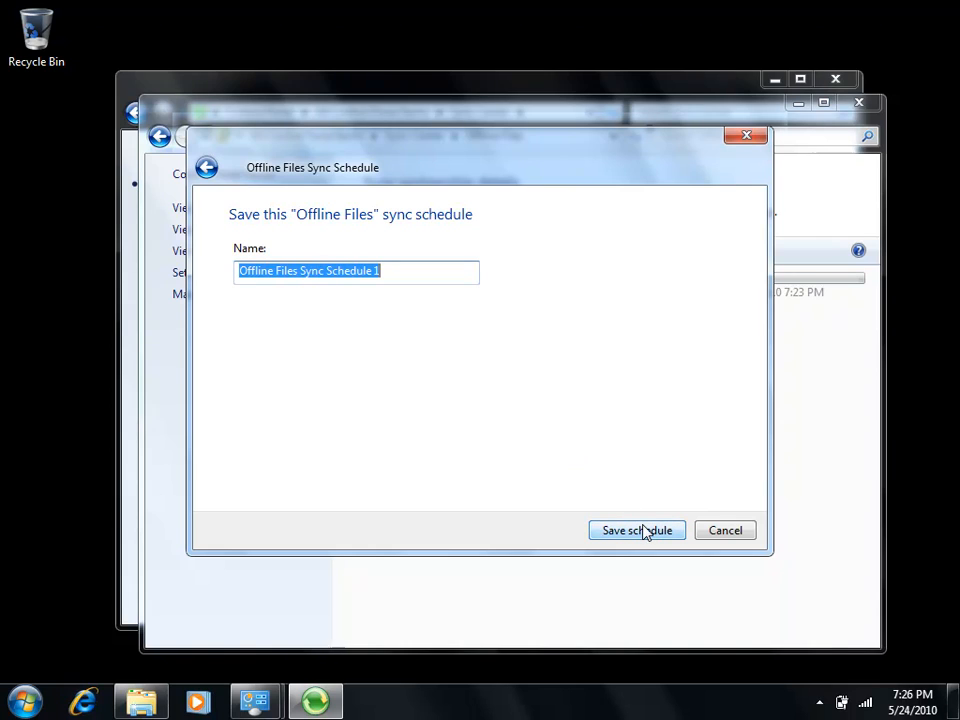
left_click(724, 528)
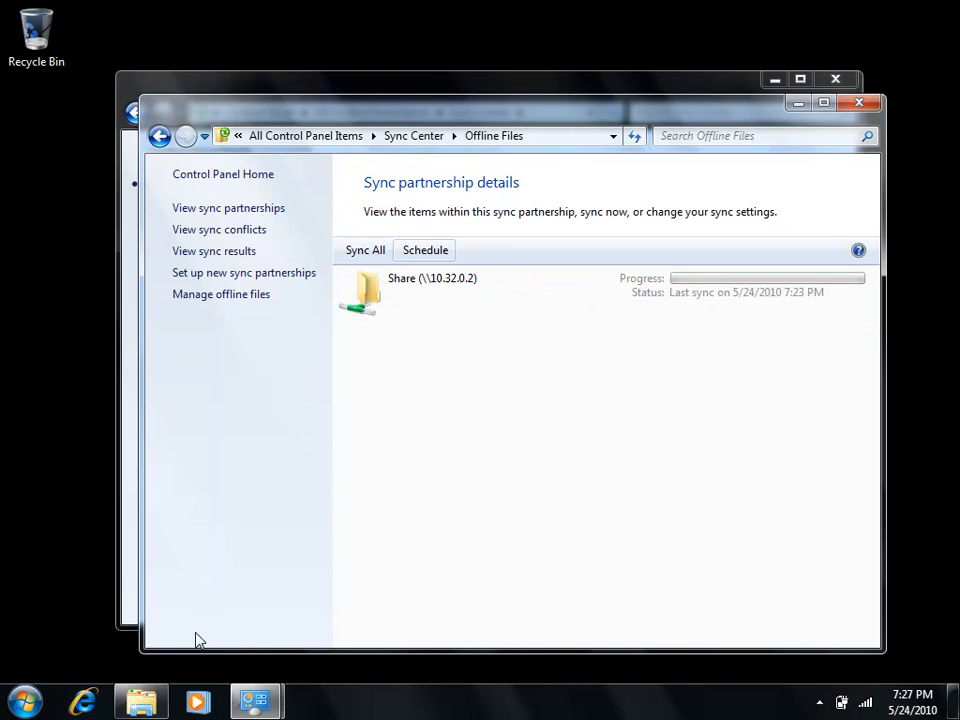
- Open the mapped Share (Z:) drive to view its files and offline status, and return to Sync Center
left_click(141, 701)
double_click(380, 337)
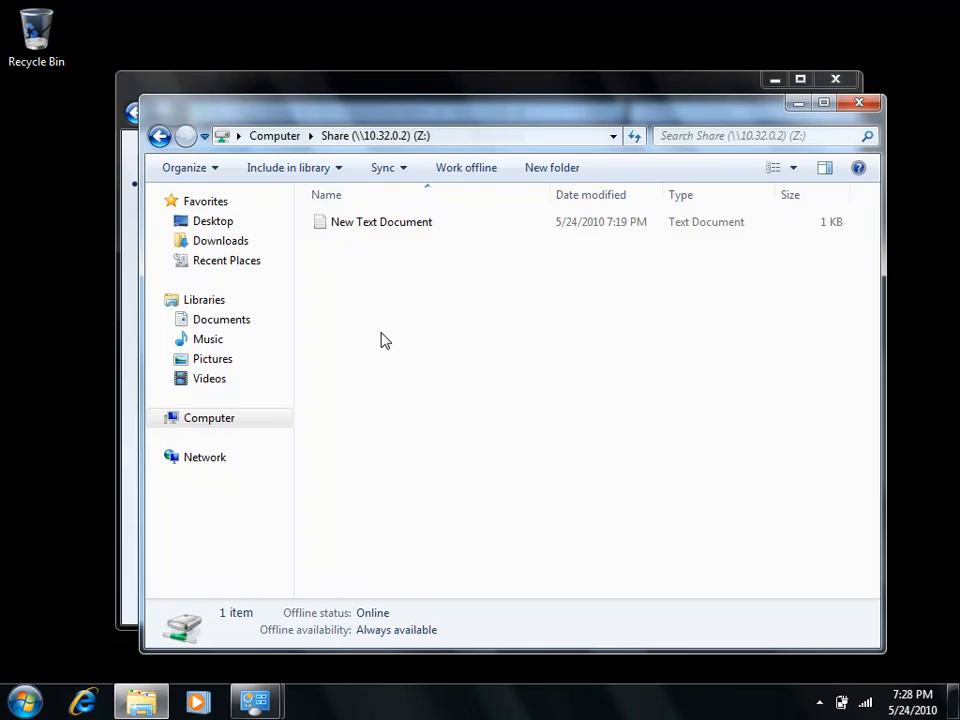
left_click(419, 86)
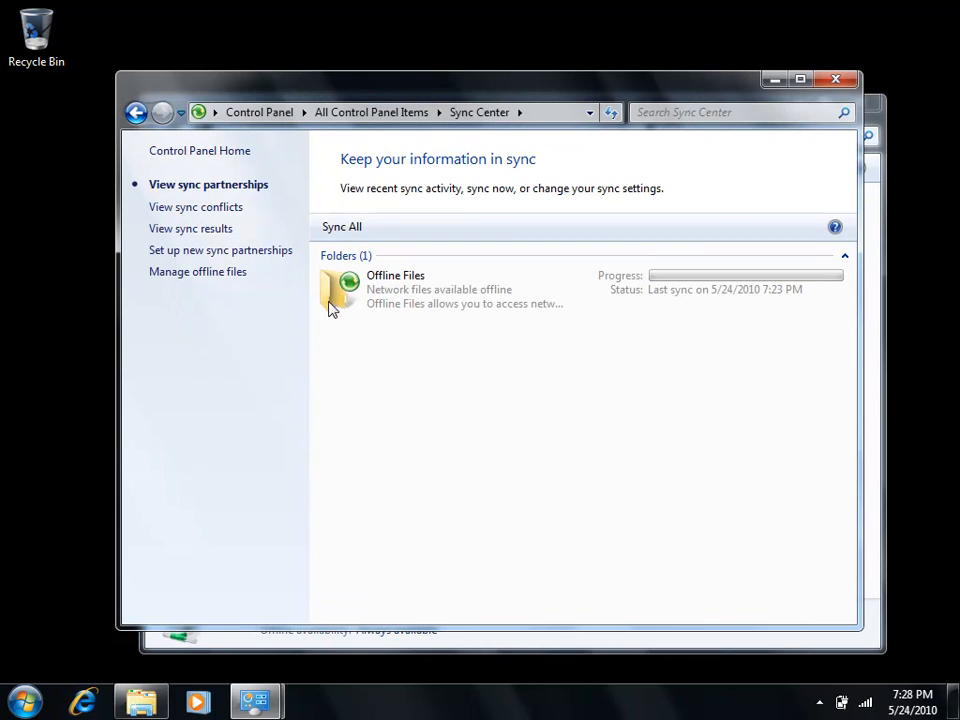
- Review the sync conflicts, the sync results and the new sync partnership setup in Sync Center
left_click(222, 210)
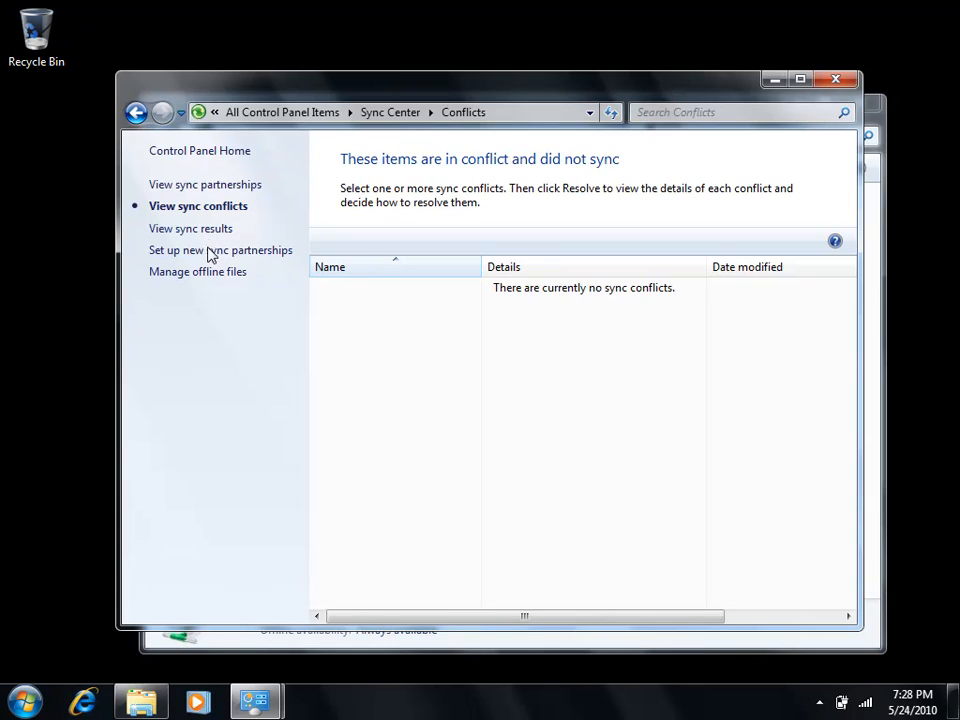
left_click(212, 233)
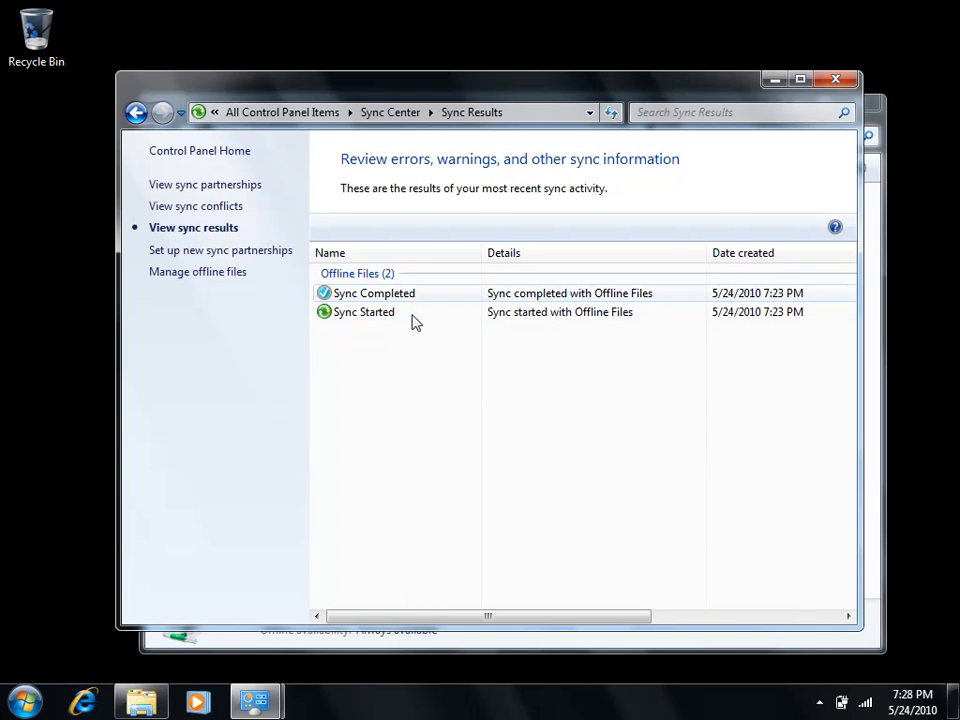
mouse_move(418, 326)
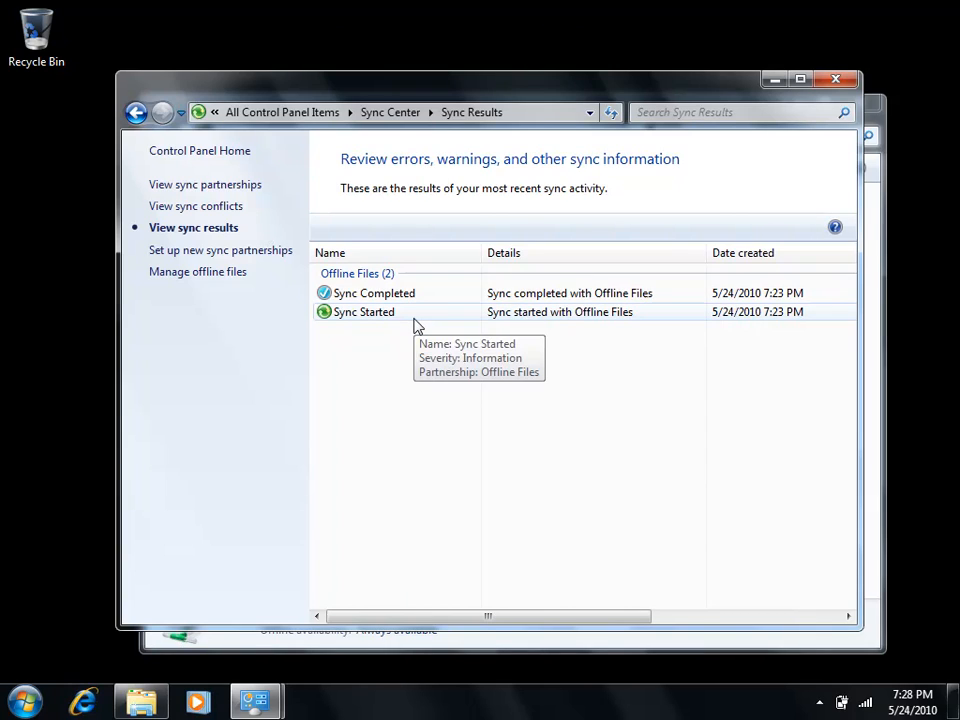
left_click(265, 255)
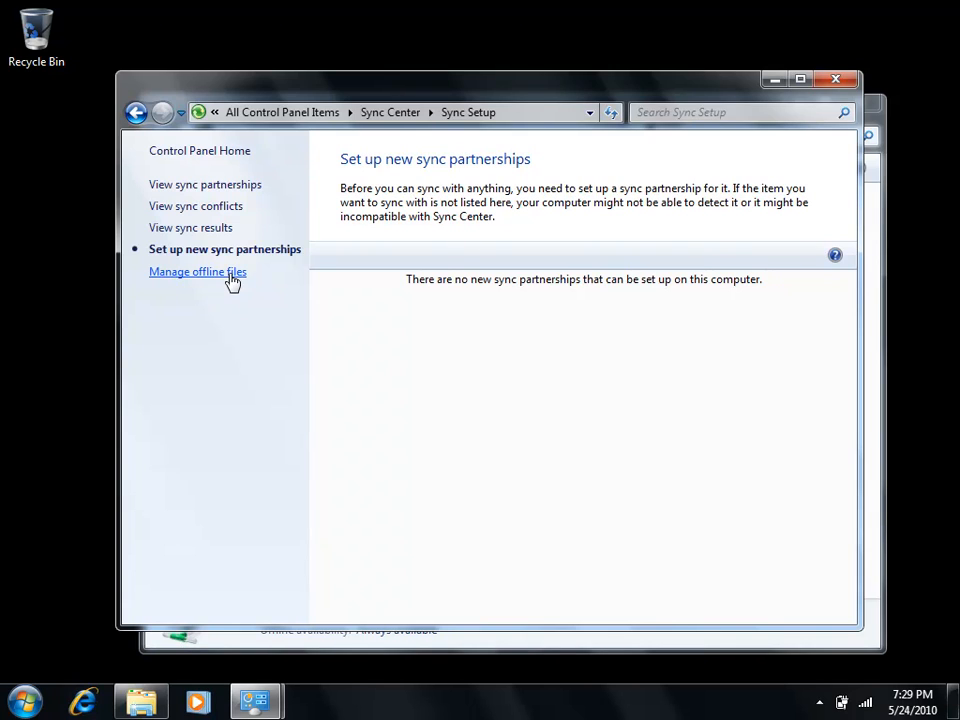
- Open the Offline Files management settings and view the folder of stored offline files
left_click(231, 282)
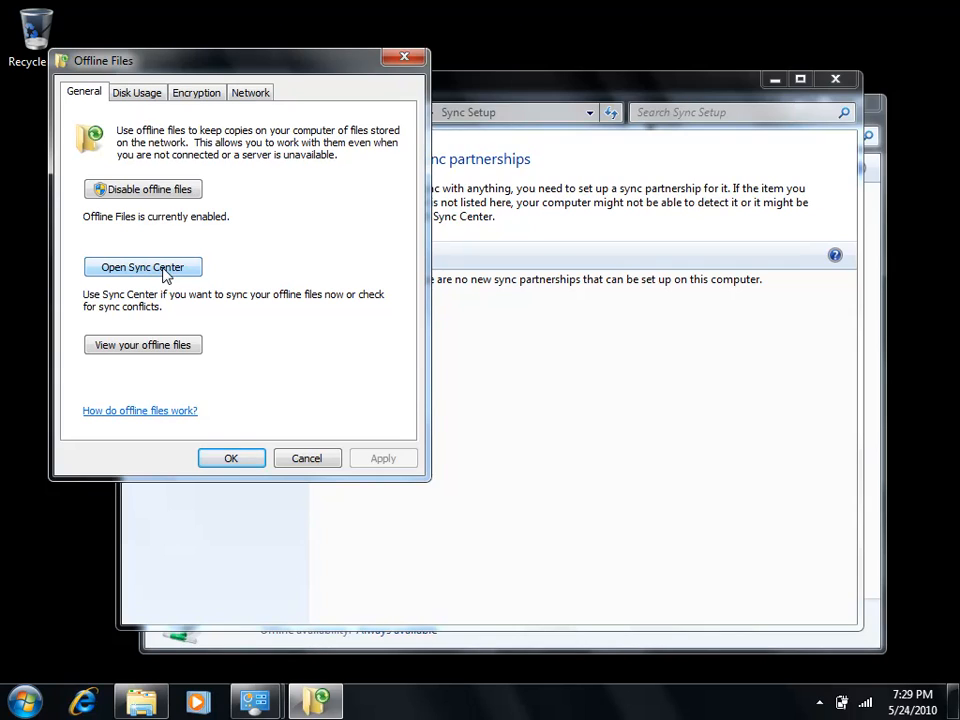
left_click(167, 346)
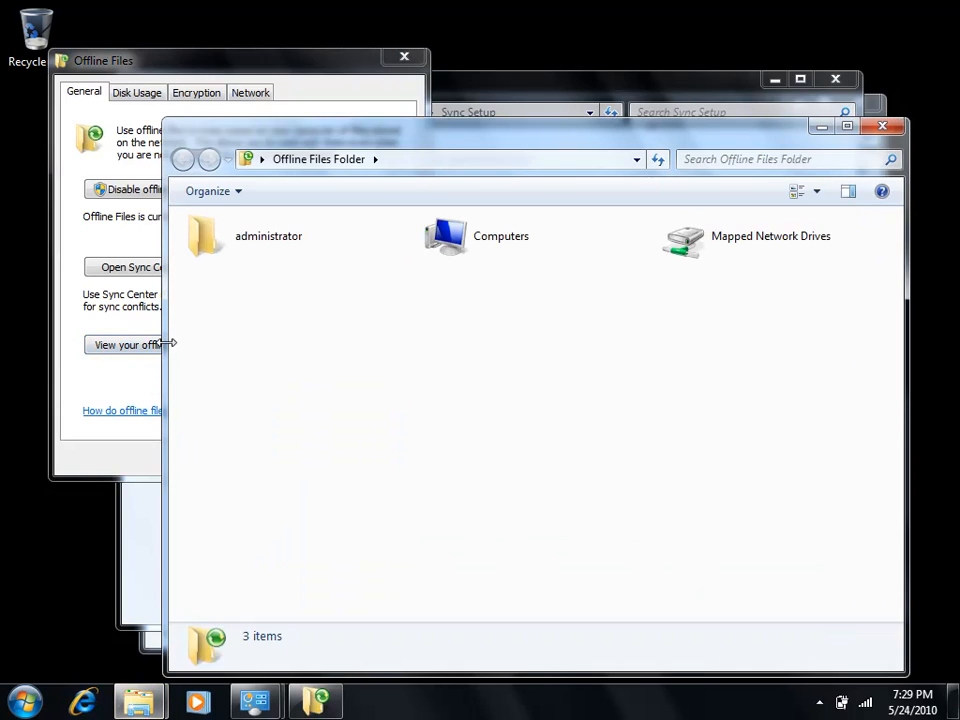
- View the offline contents of the mapped Share (Z:) drive in the Offline Files Folder, and close that window
double_click(711, 245)
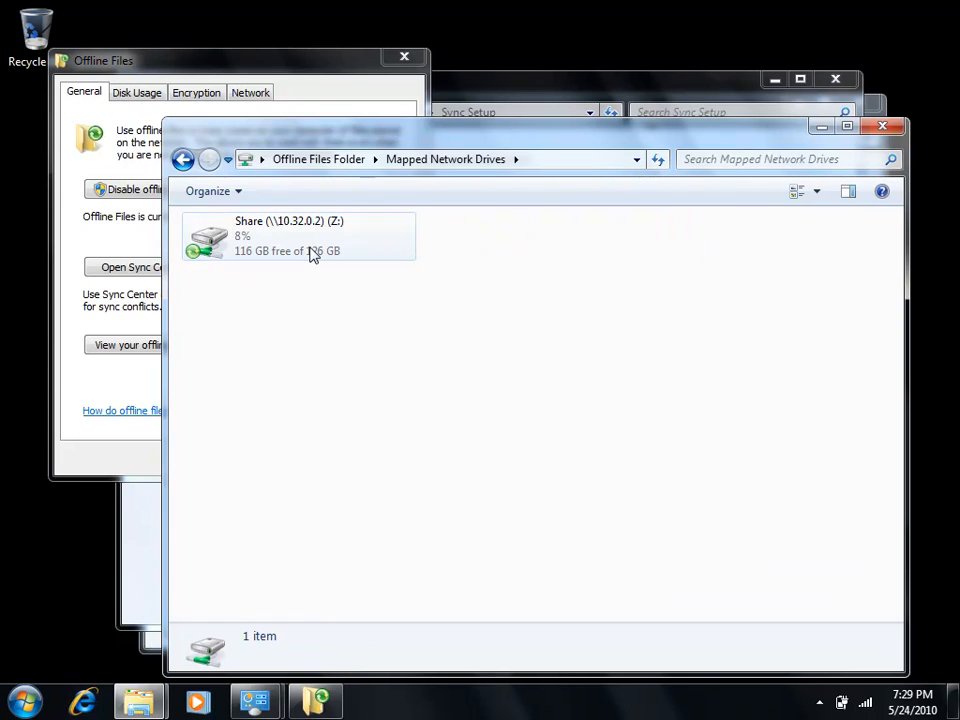
double_click(310, 252)
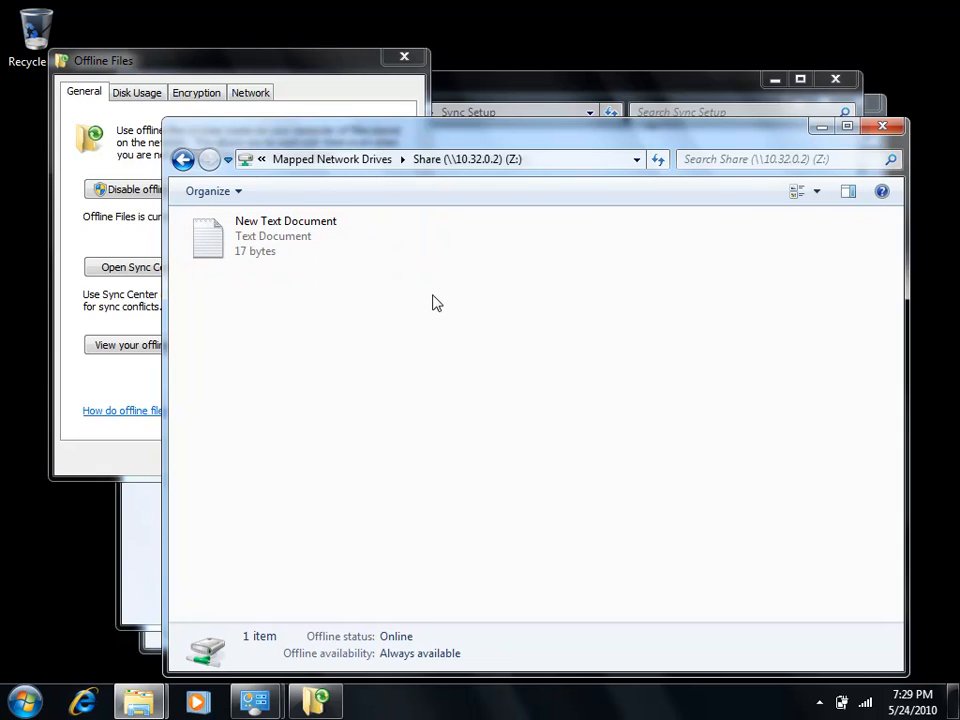
left_click(884, 127)
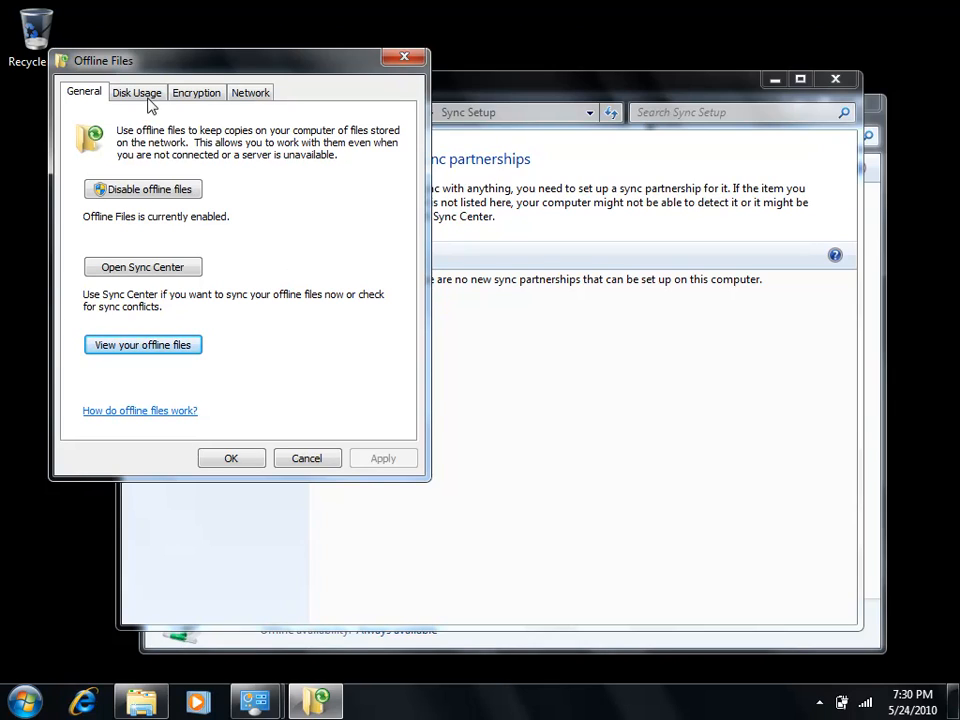
- Review the offline files disk usage and its limit settings, leaving the limits dialog without making changes
left_click(122, 95)
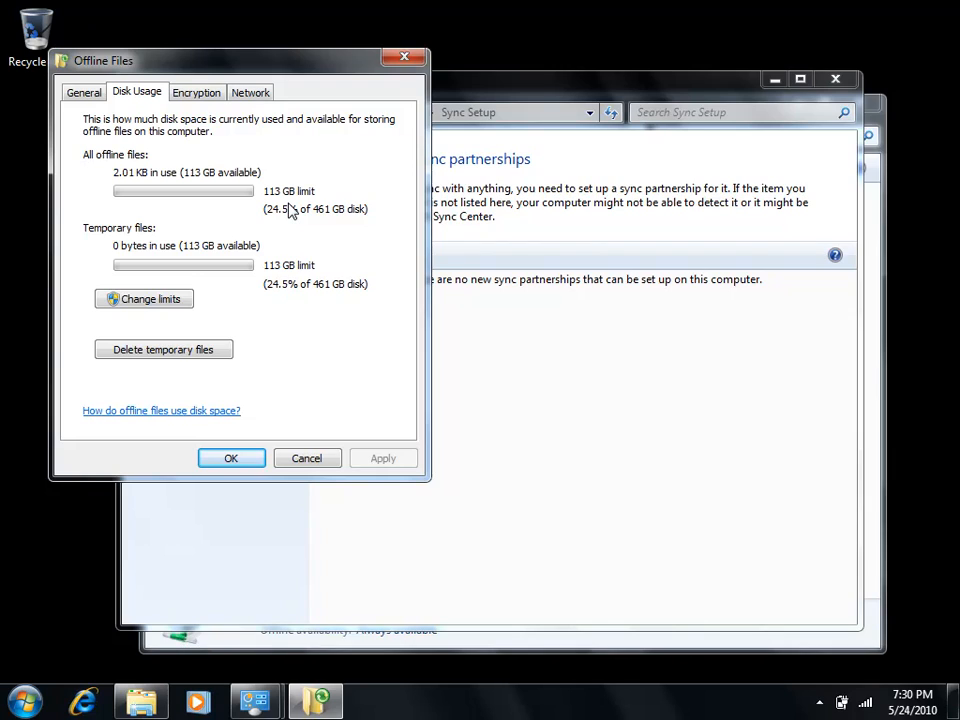
left_click(168, 301)
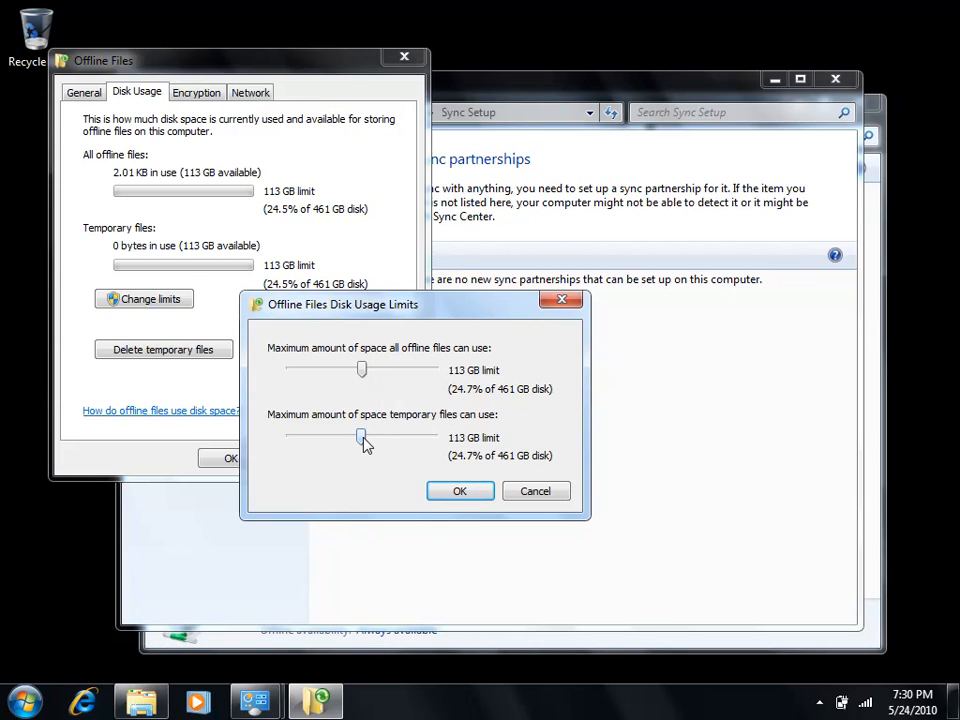
left_click(537, 494)
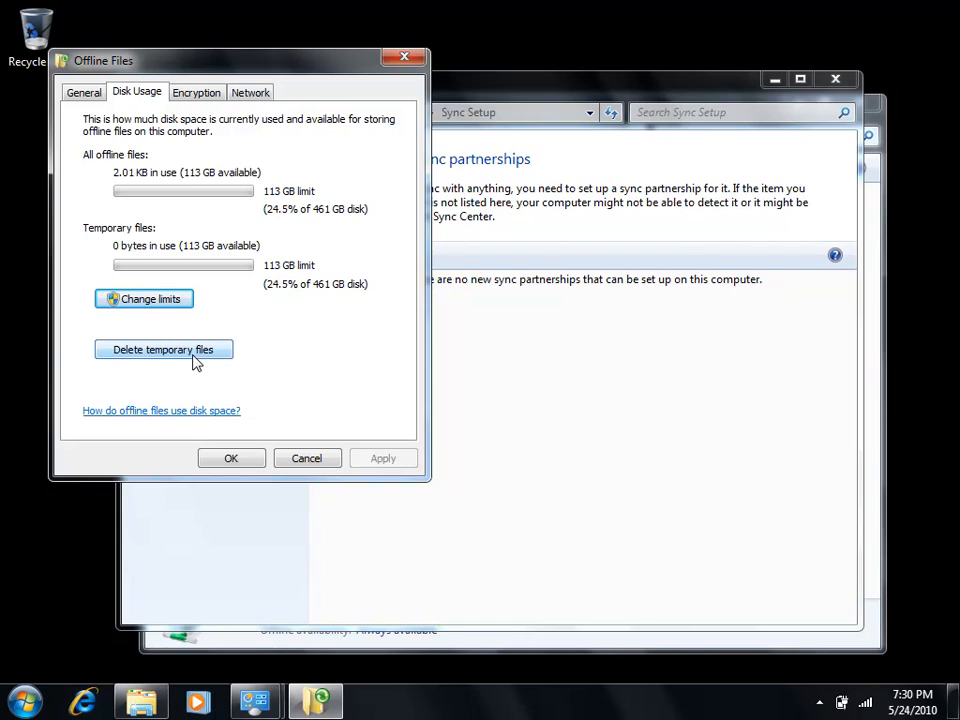
- Encrypt the offline files and view the slow-connection network settings for Offline Files
left_click(212, 103)
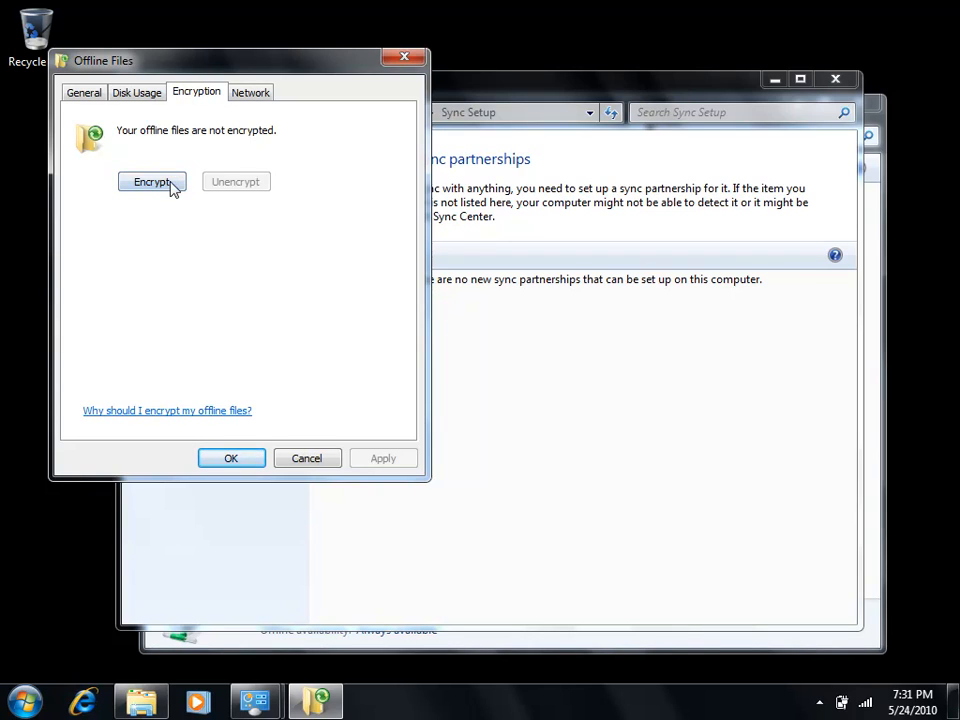
left_click(170, 189)
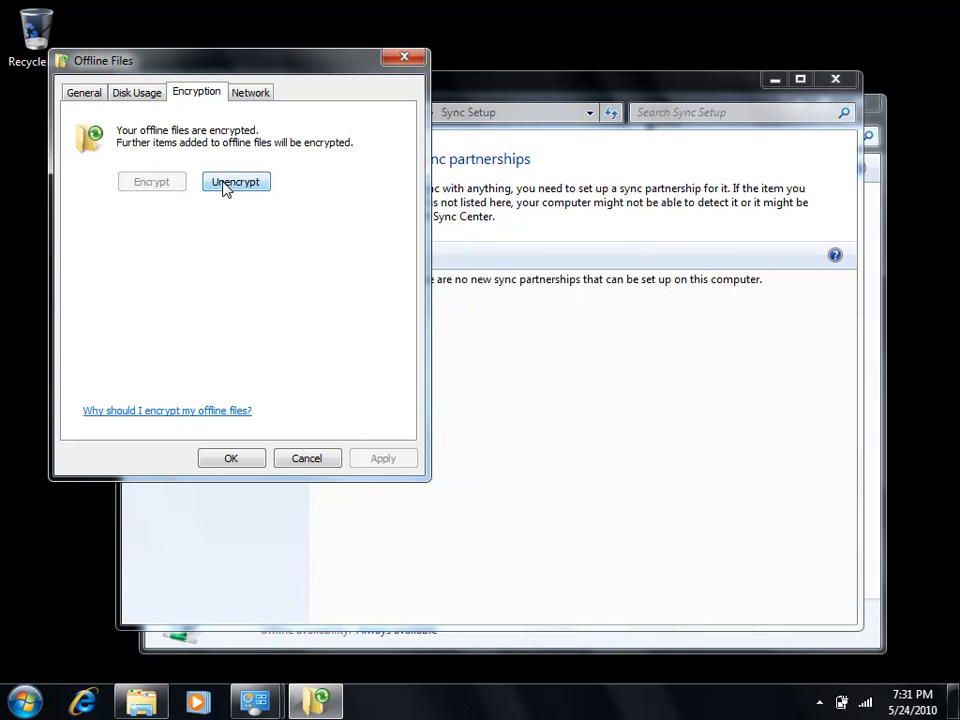
left_click(255, 95)
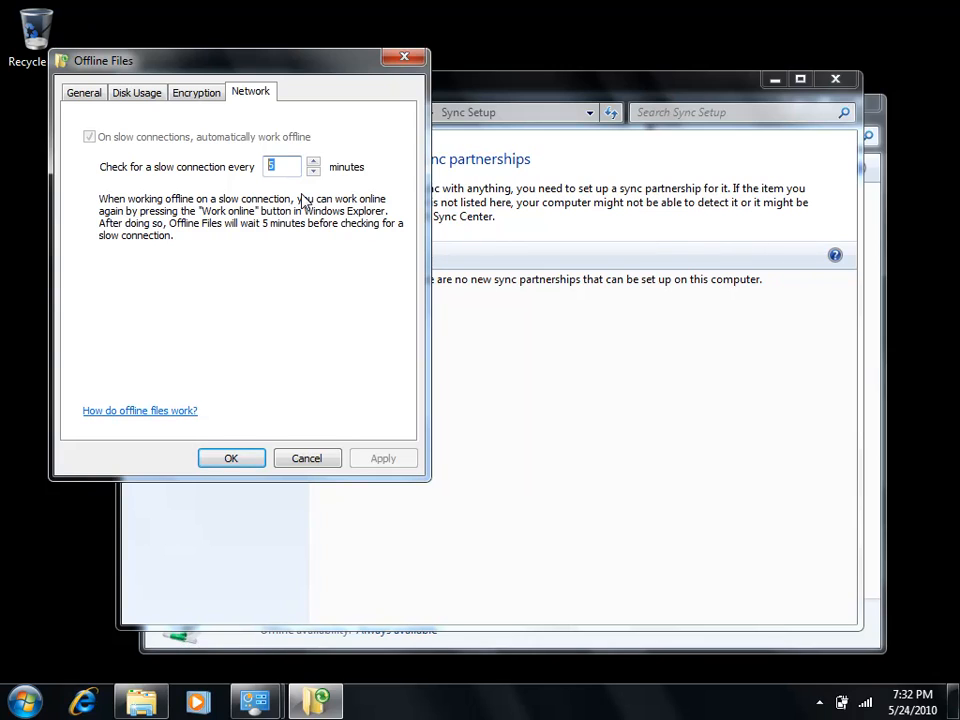
- Open the Local Group Policy Editor with gpedit.msc, maximize it, and widen the policy tree
left_click(22, 705)
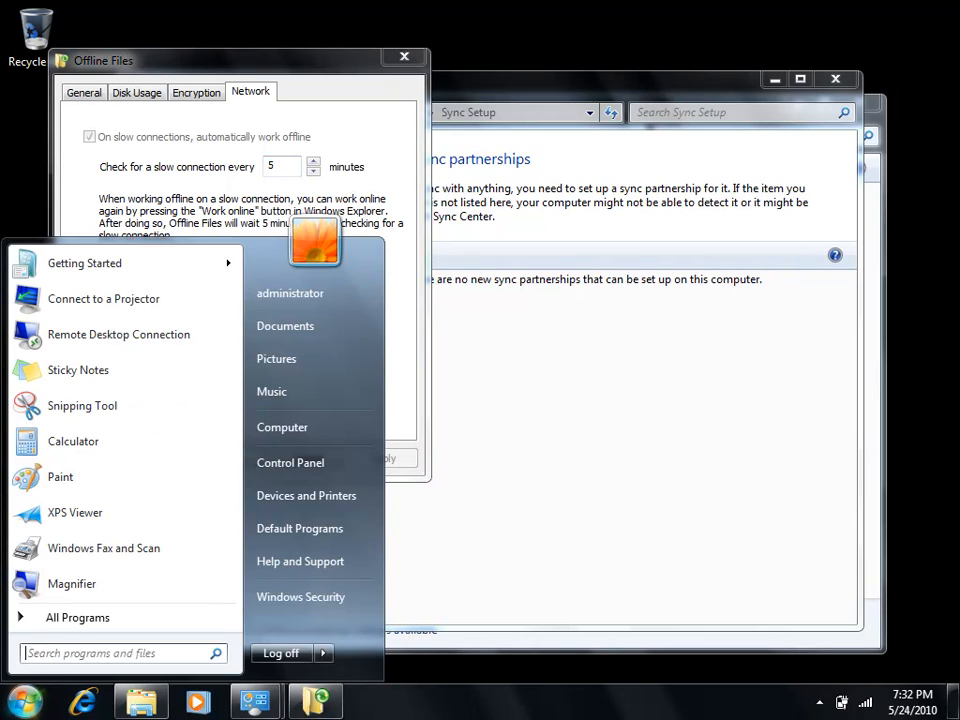
type("gpedit")
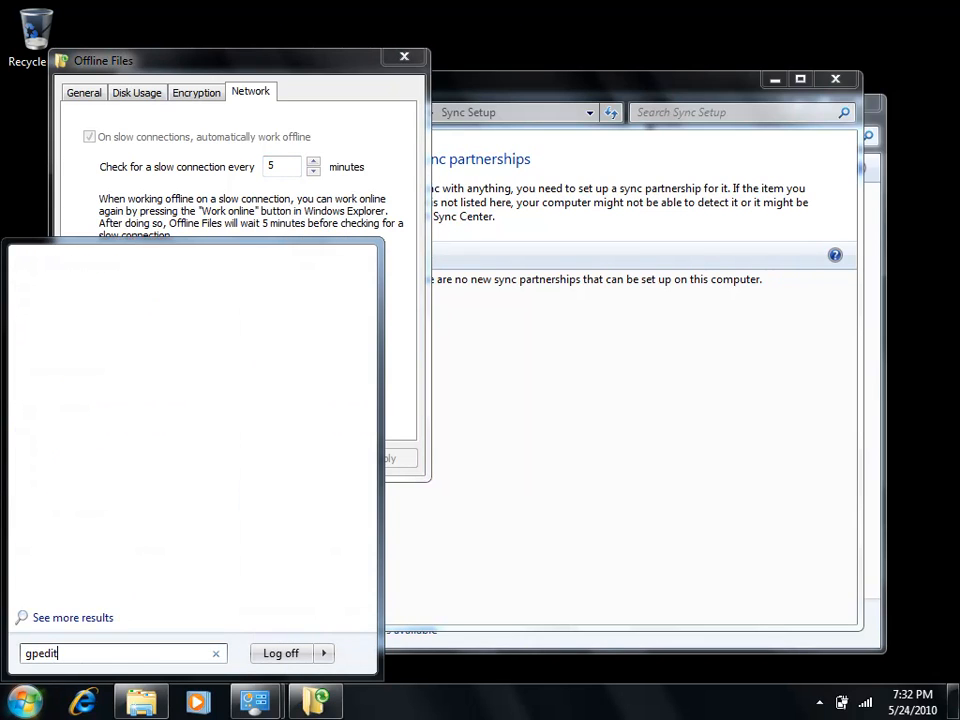
type(".msc")
key("Return")
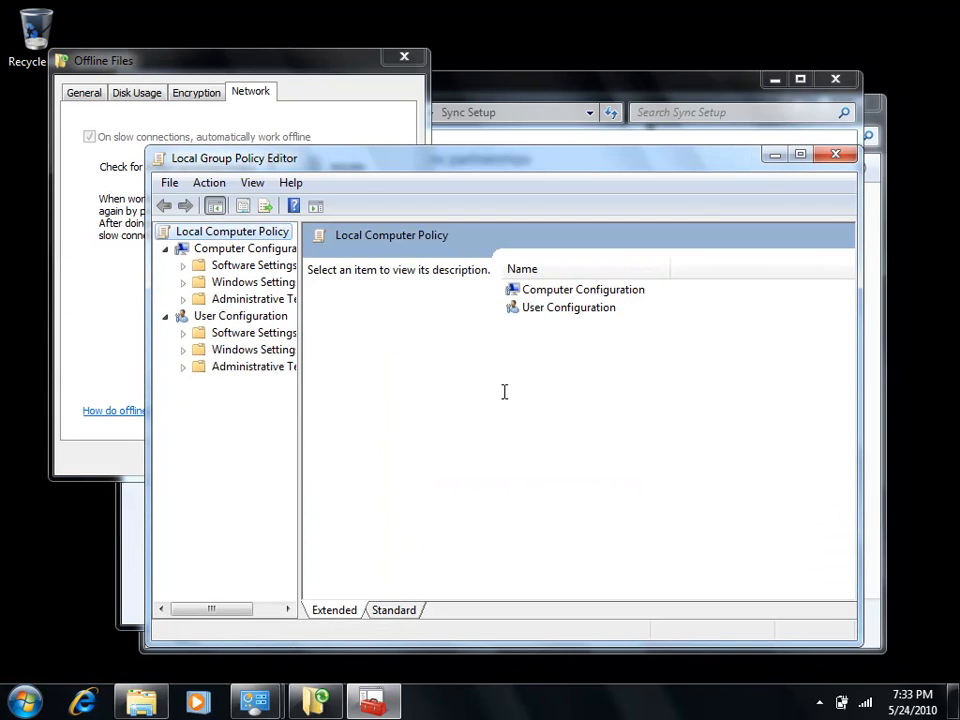
left_click(800, 154)
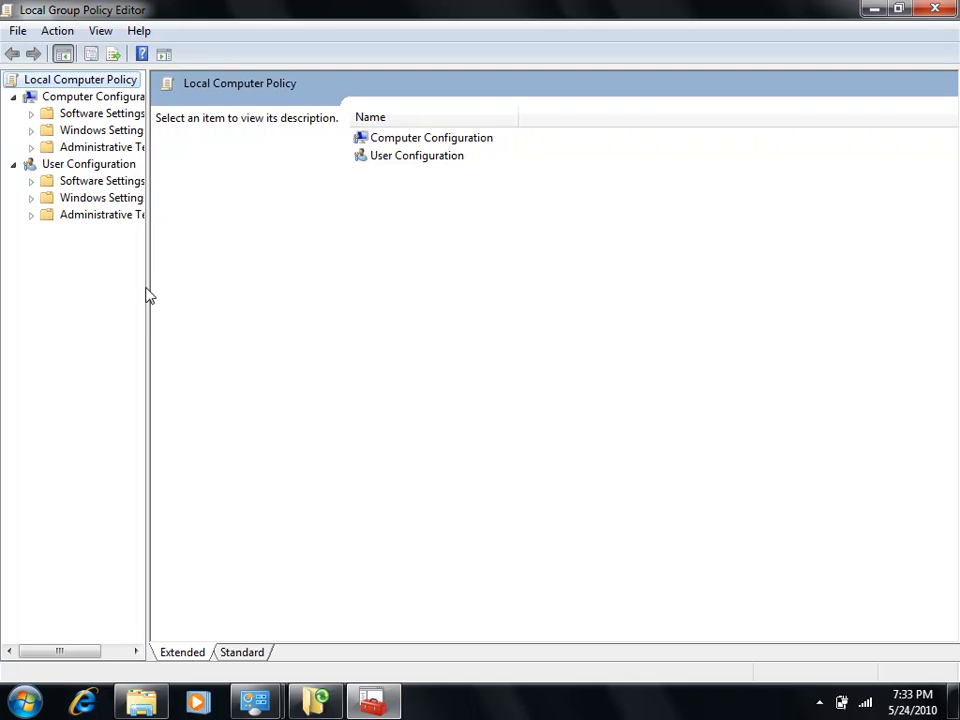
left_click_drag(147, 287, 252, 291)
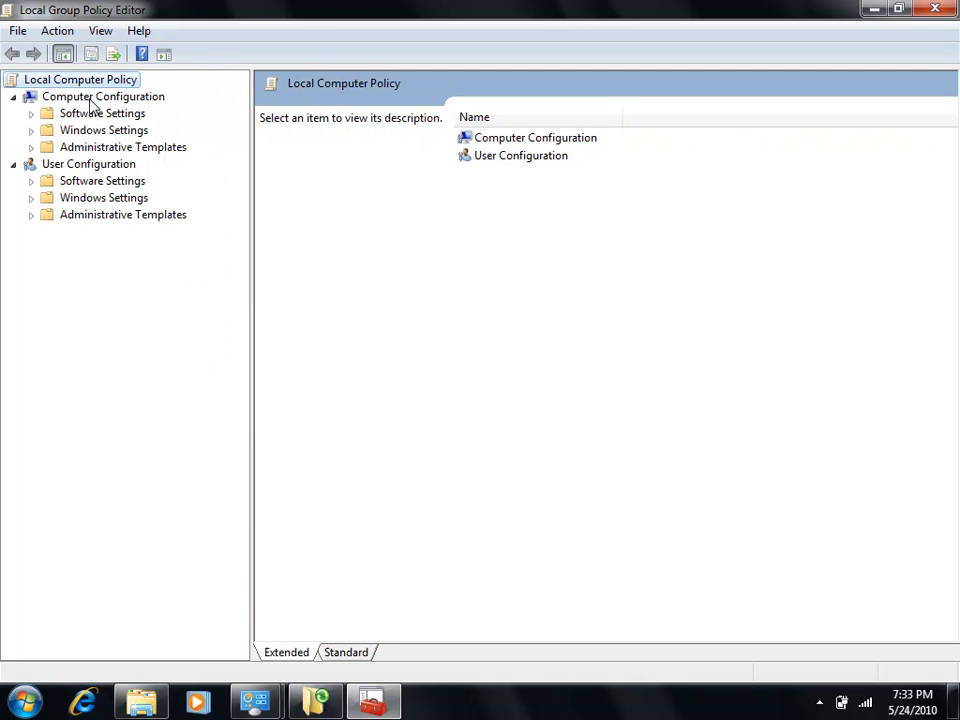
- Show the Offline Files policies under Computer Configuration, Administrative Templates, Network in the Standard view
left_click(31, 148)
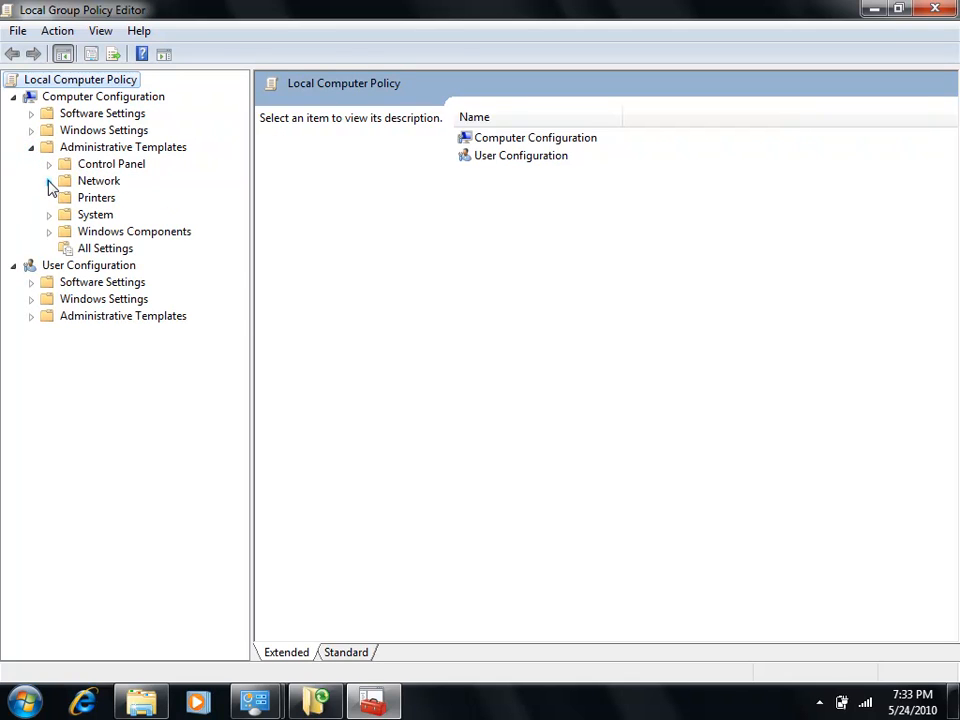
left_click(49, 181)
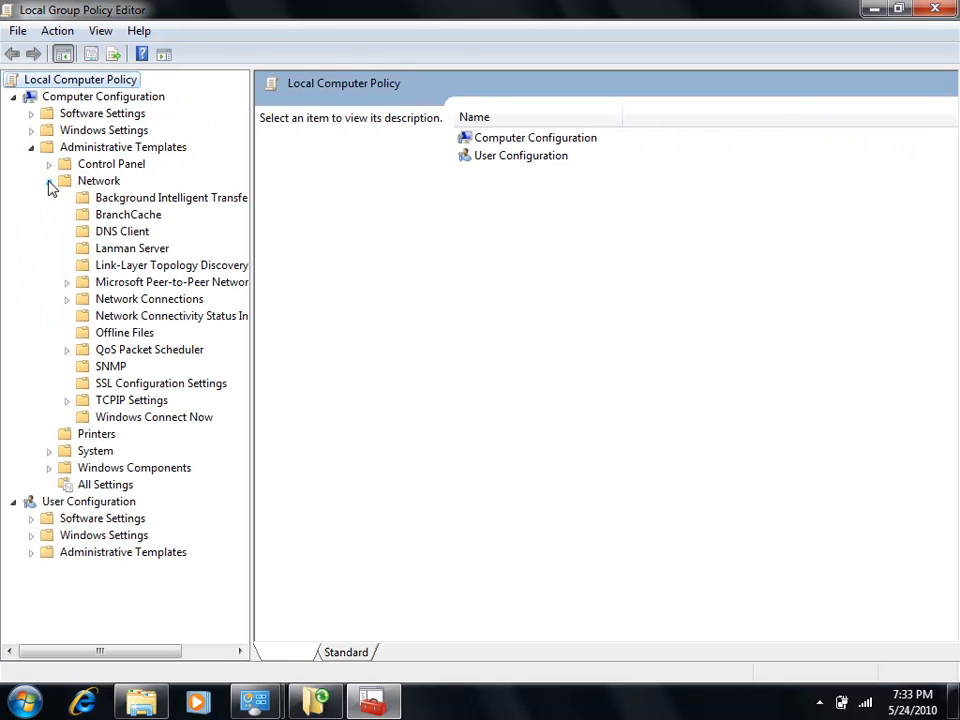
left_click(140, 336)
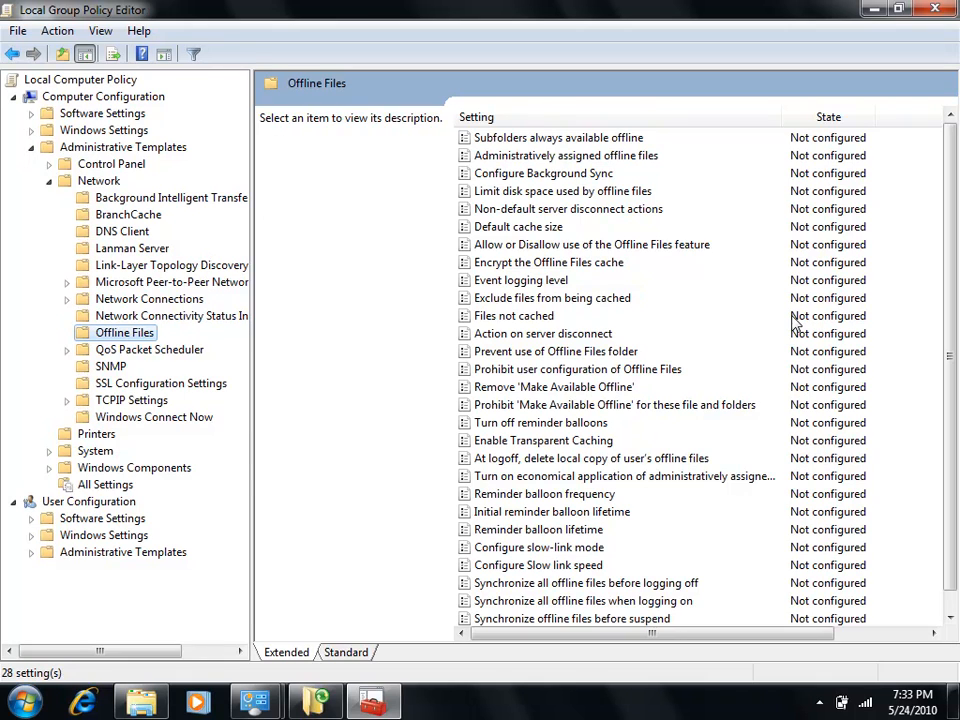
left_click(352, 656)
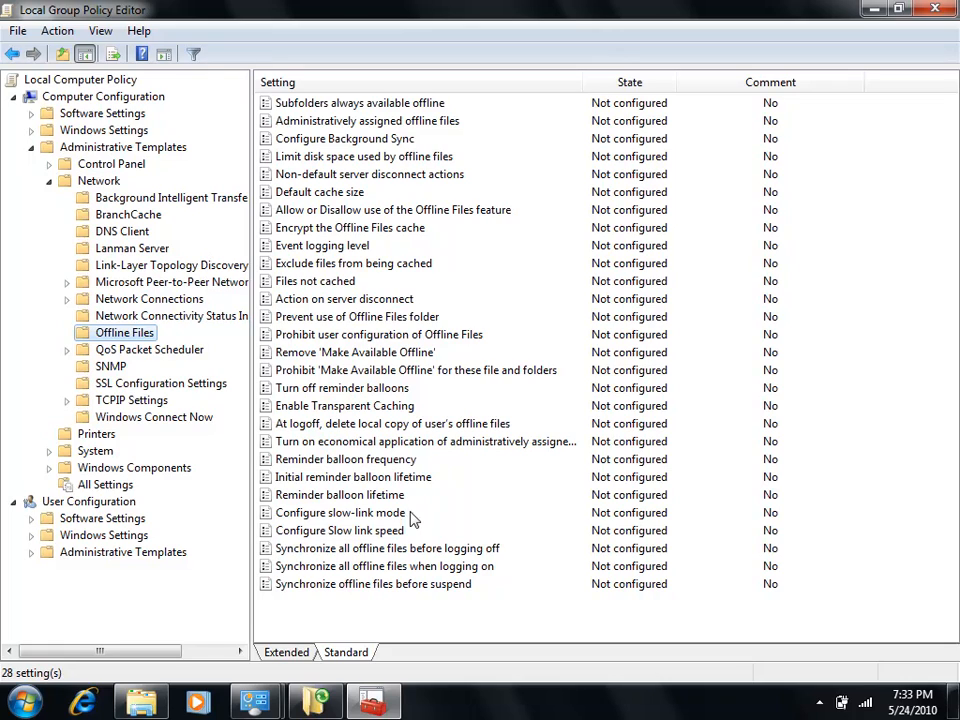
- Edit the Configure slow-link mode policy, set it to Enabled, and look through its options
left_click(285, 513)
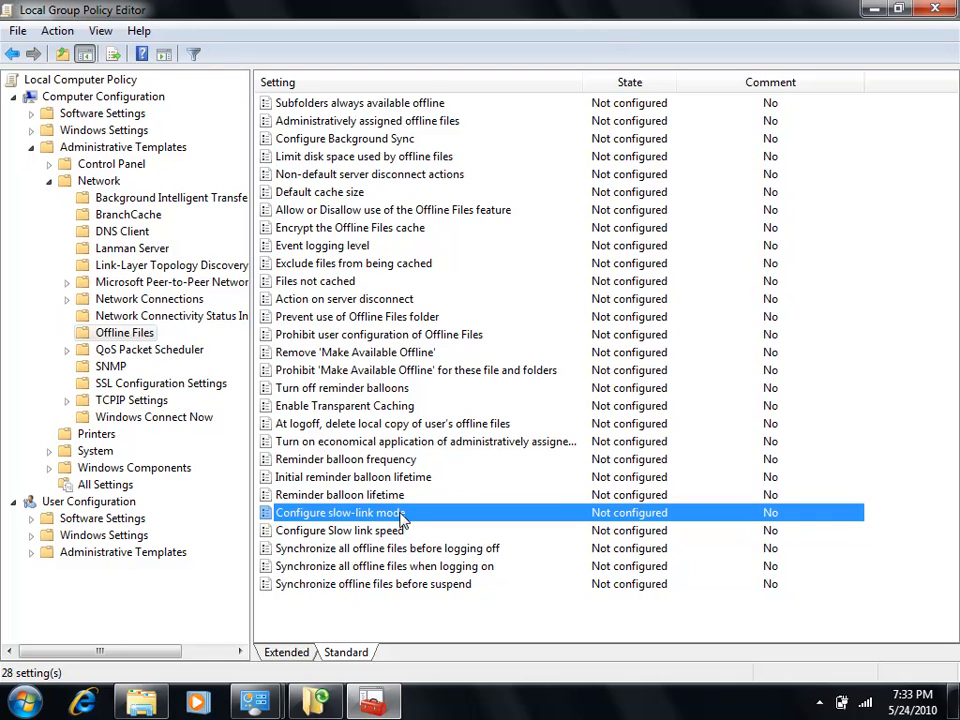
right_click(398, 518)
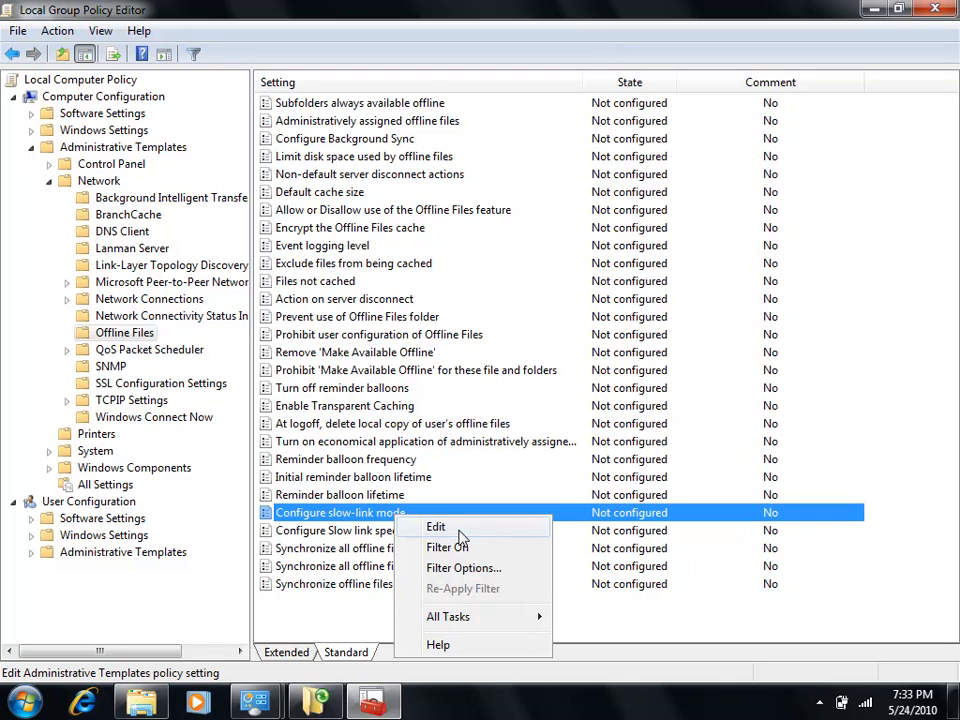
left_click(439, 530)
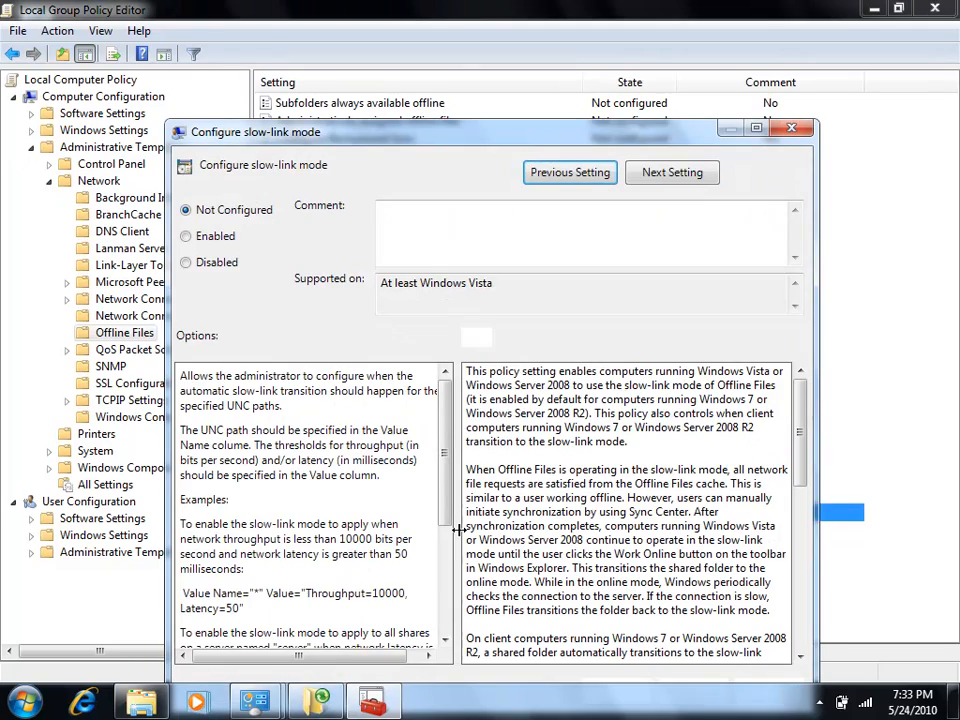
left_click_drag(487, 133, 500, 68)
left_click(206, 172)
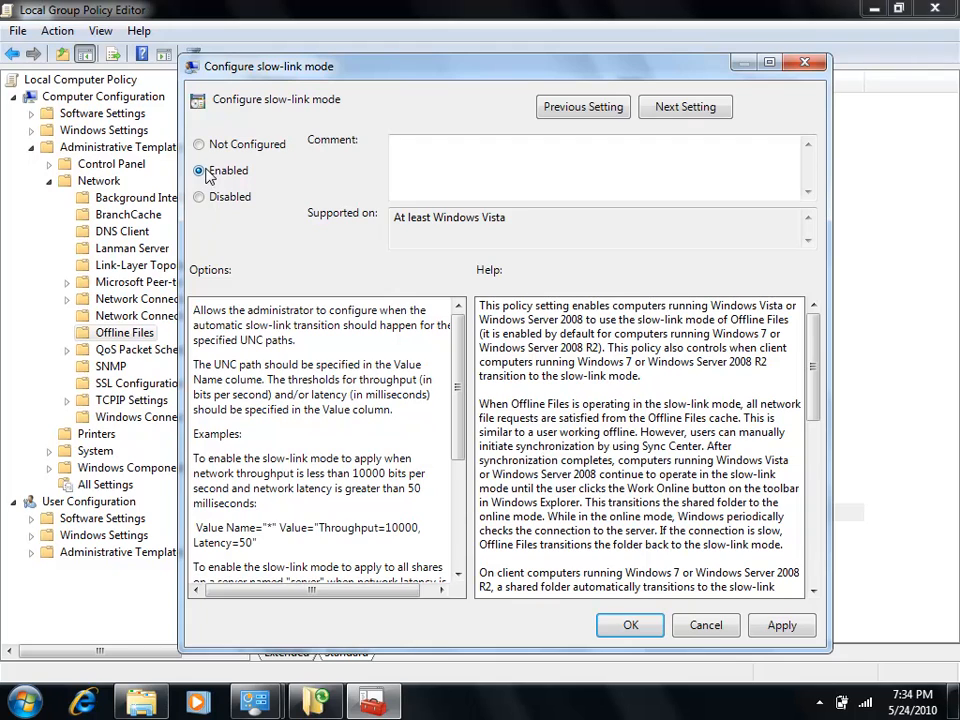
left_click_drag(458, 333, 456, 480)
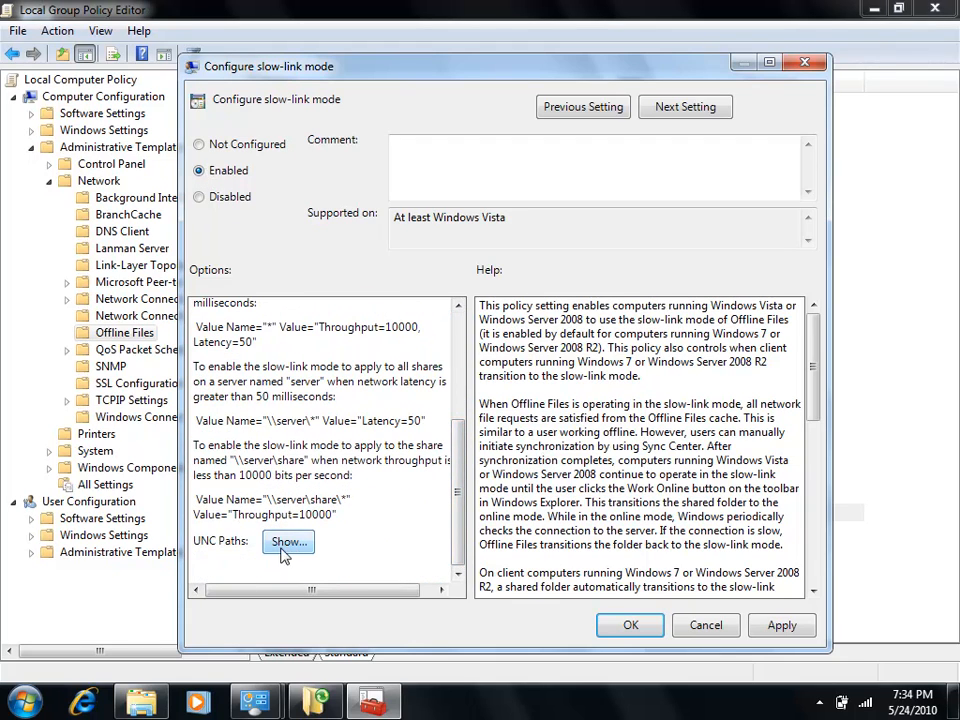
left_click(207, 146)
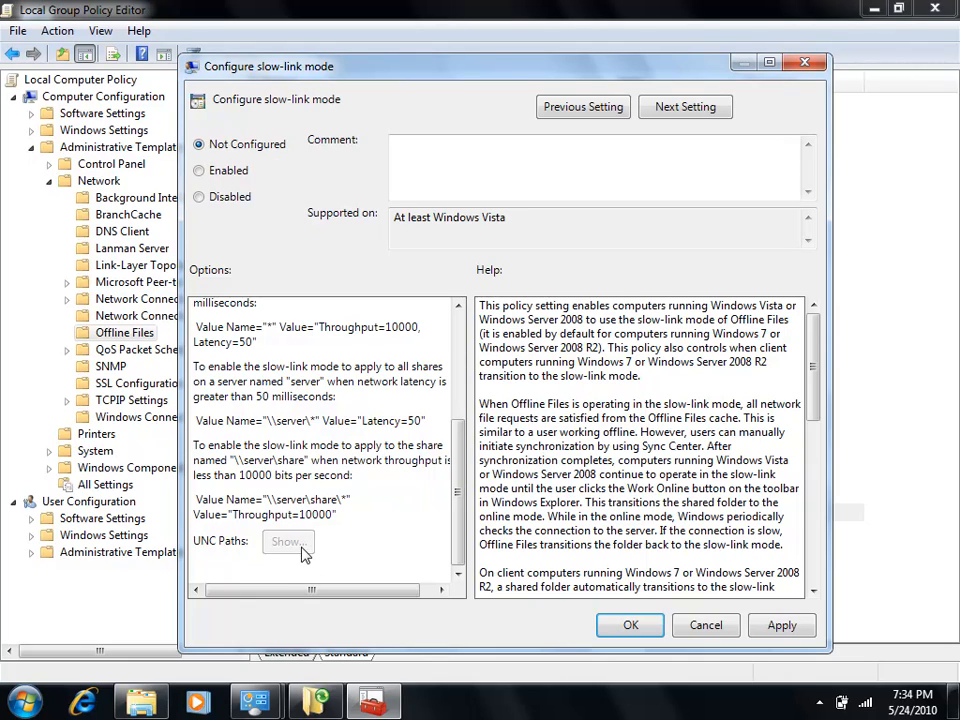
left_click(220, 172)
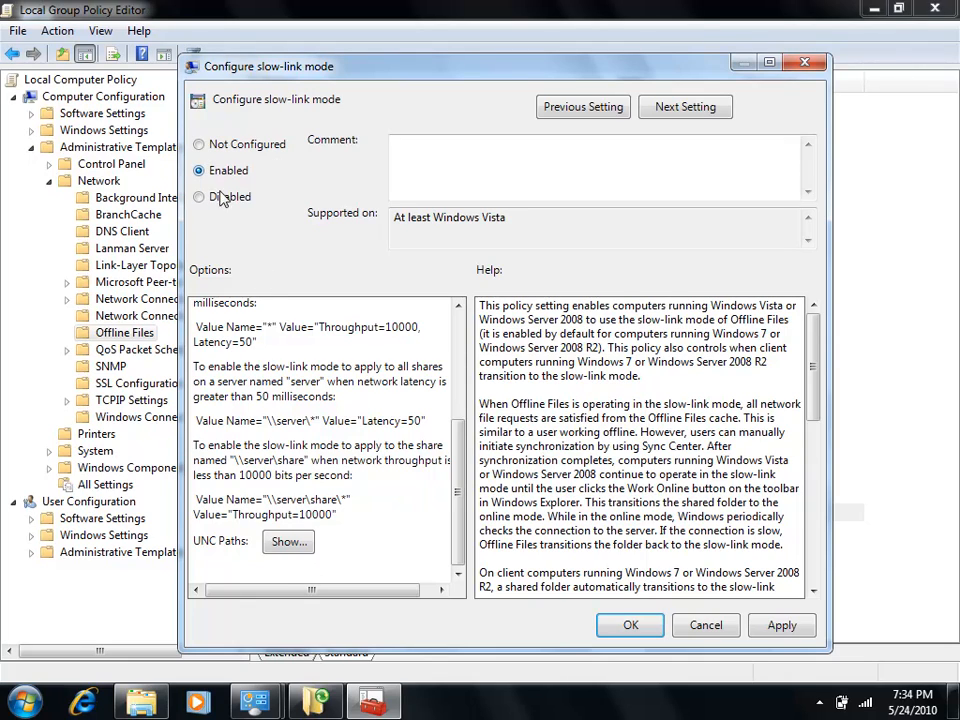
- Enter the UNC path \\10.32.0.2\* with the value Latency=50, and cancel both the entry and the slow-link policy change
left_click(290, 543)
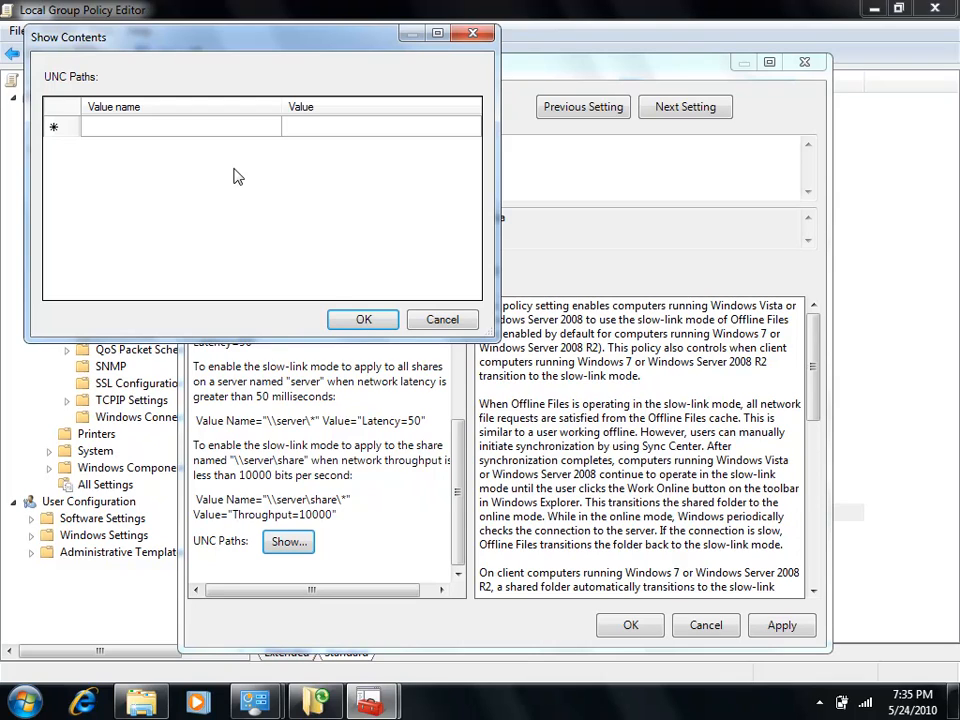
left_click(332, 128)
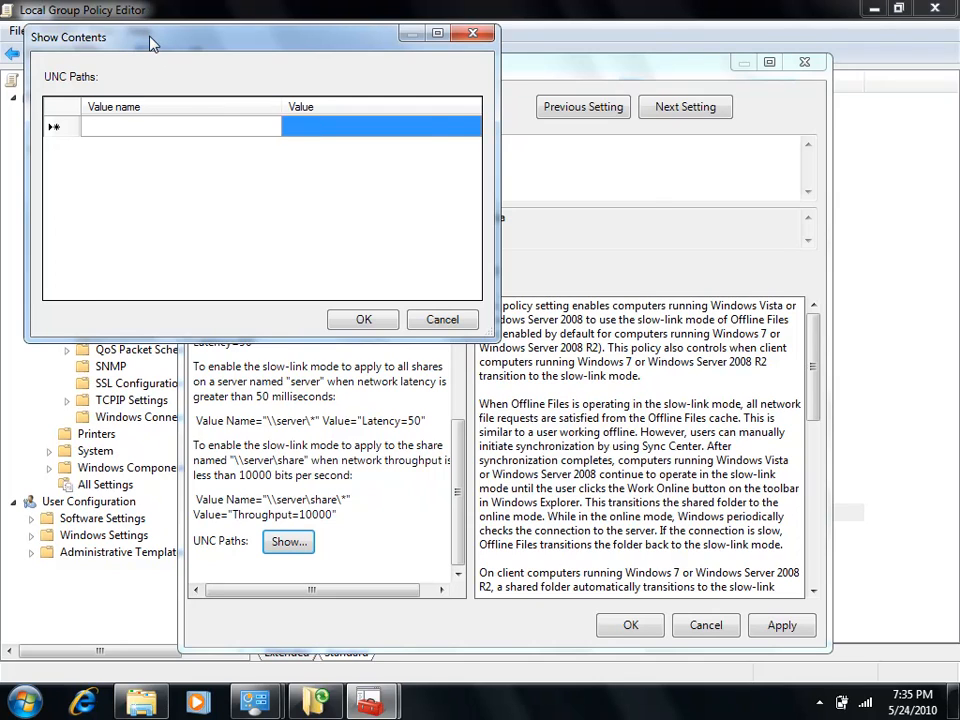
left_click_drag(150, 44, 590, 187)
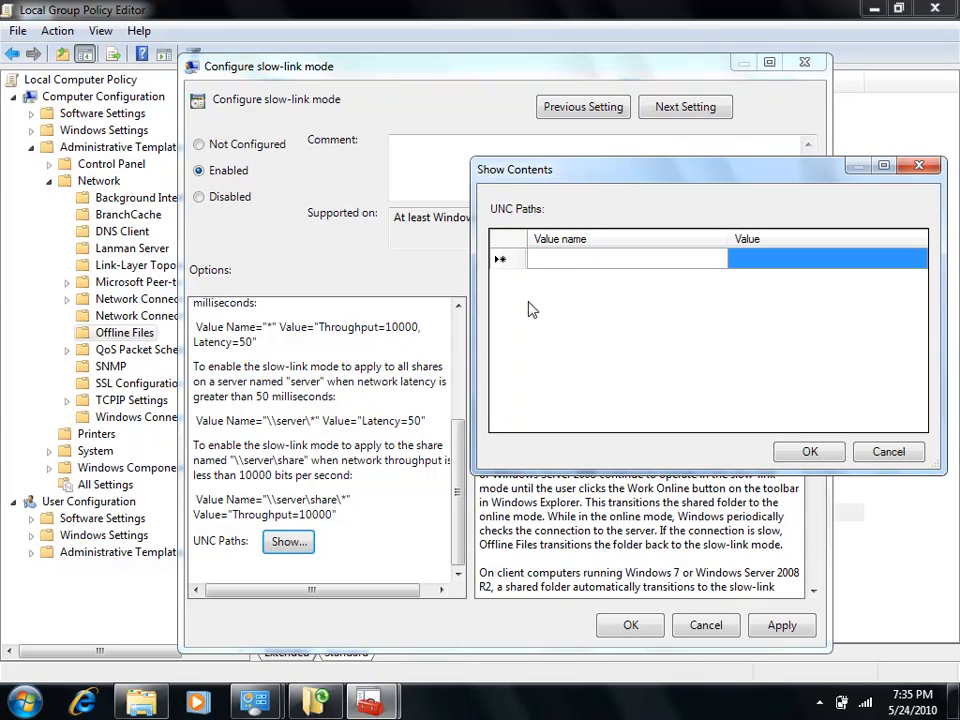
left_click(573, 263)
left_click(566, 262)
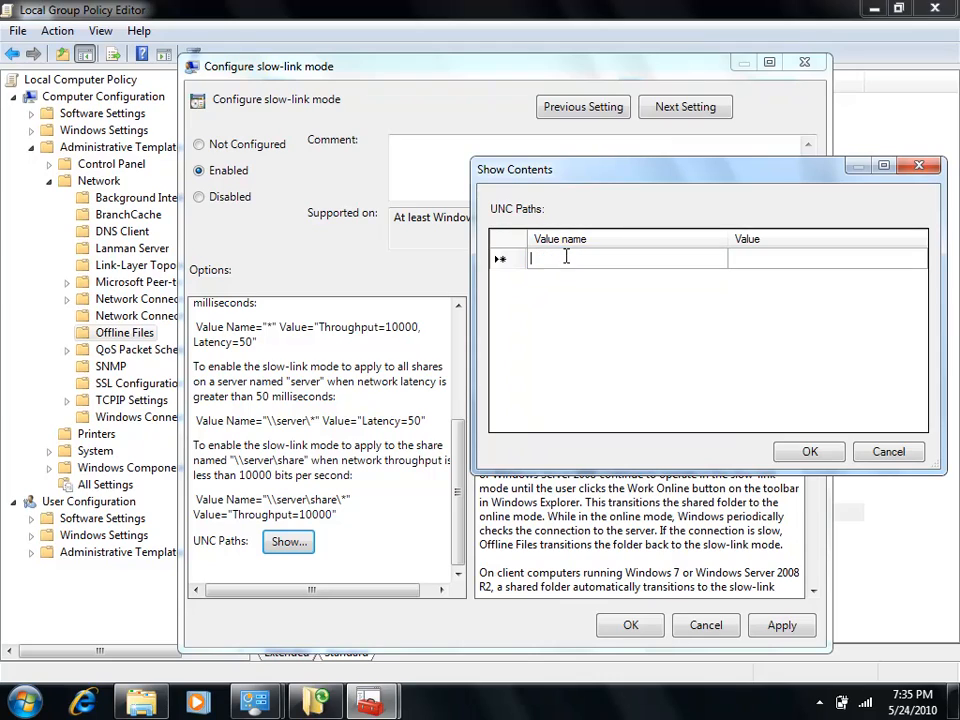
type("\\\\10.32.0")
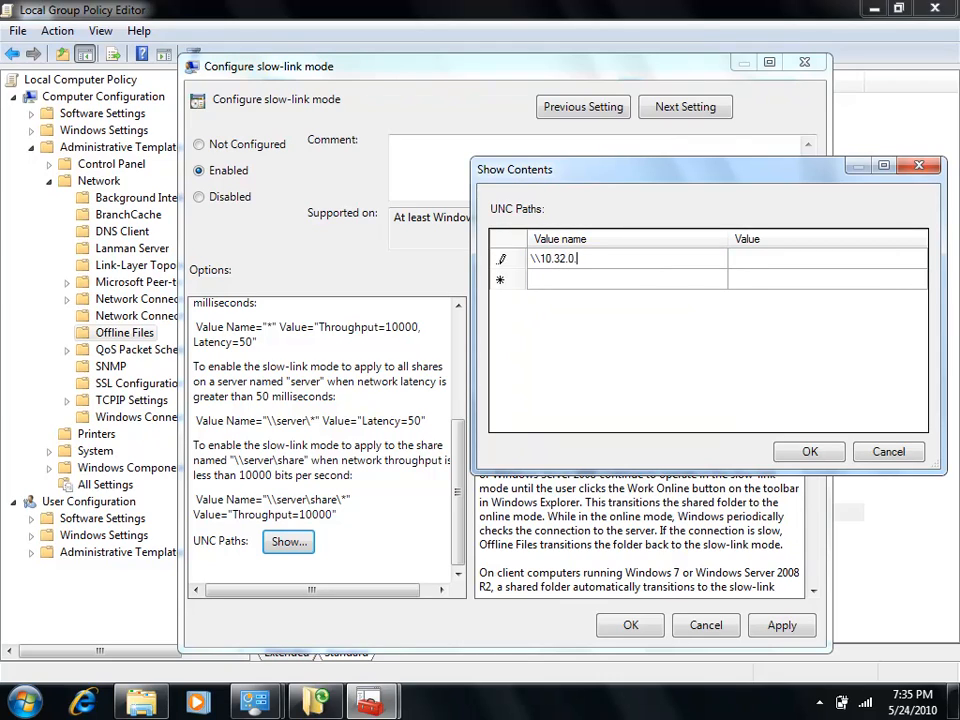
type(".2\\*")
key("Tab")
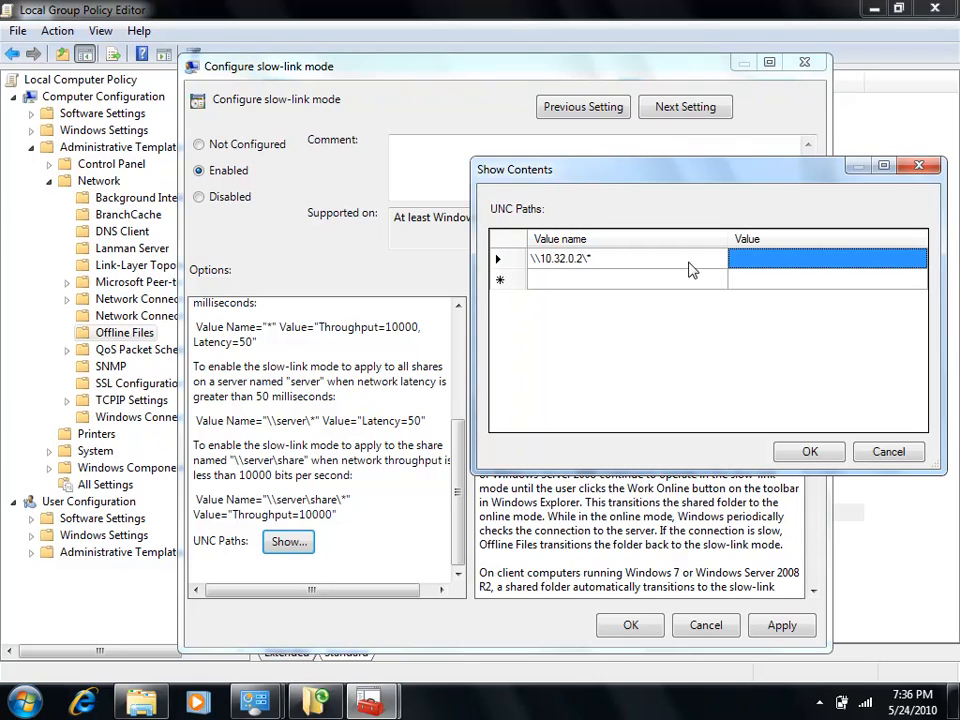
type("Latenc")
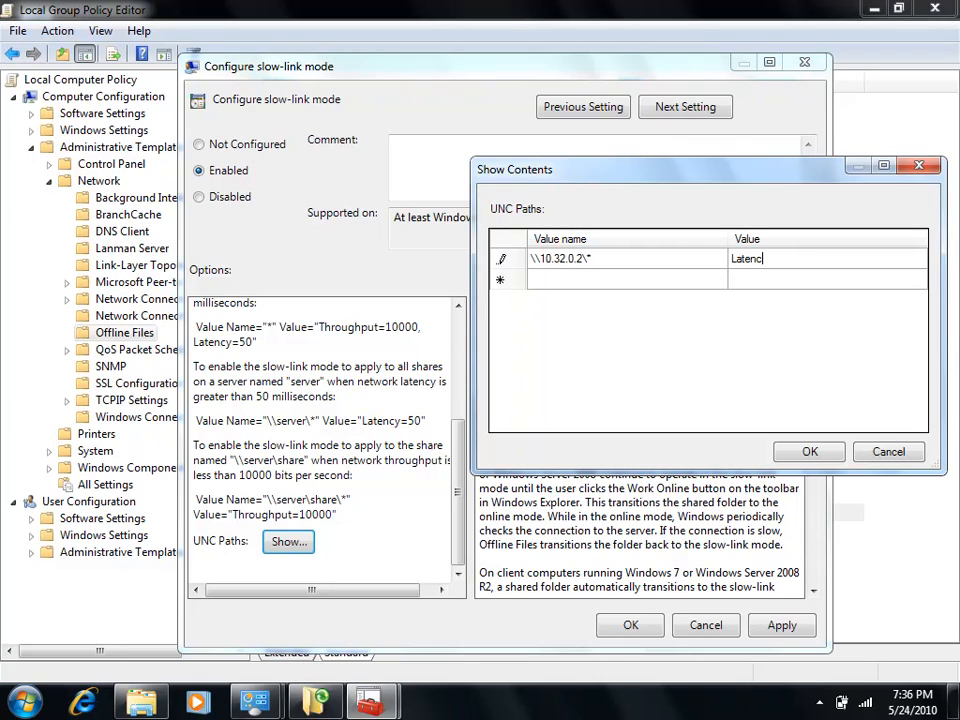
type("y=50")
left_click(885, 453)
left_click(720, 632)
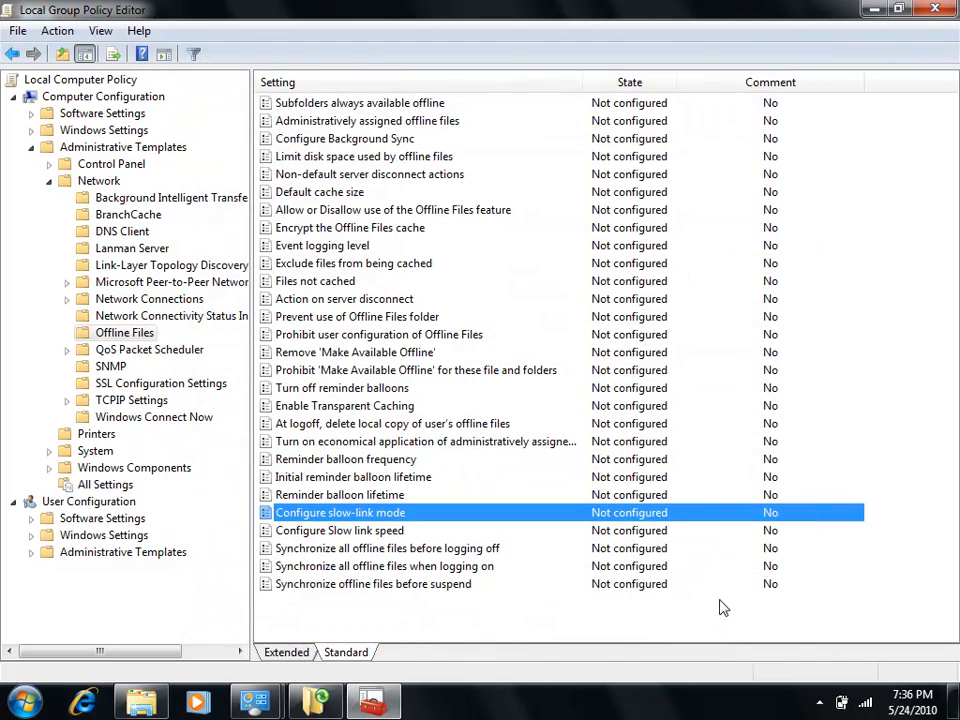
- Edit the Encrypt the Offline Files cache policy, select Enabled, and cancel without saving
left_click(318, 228)
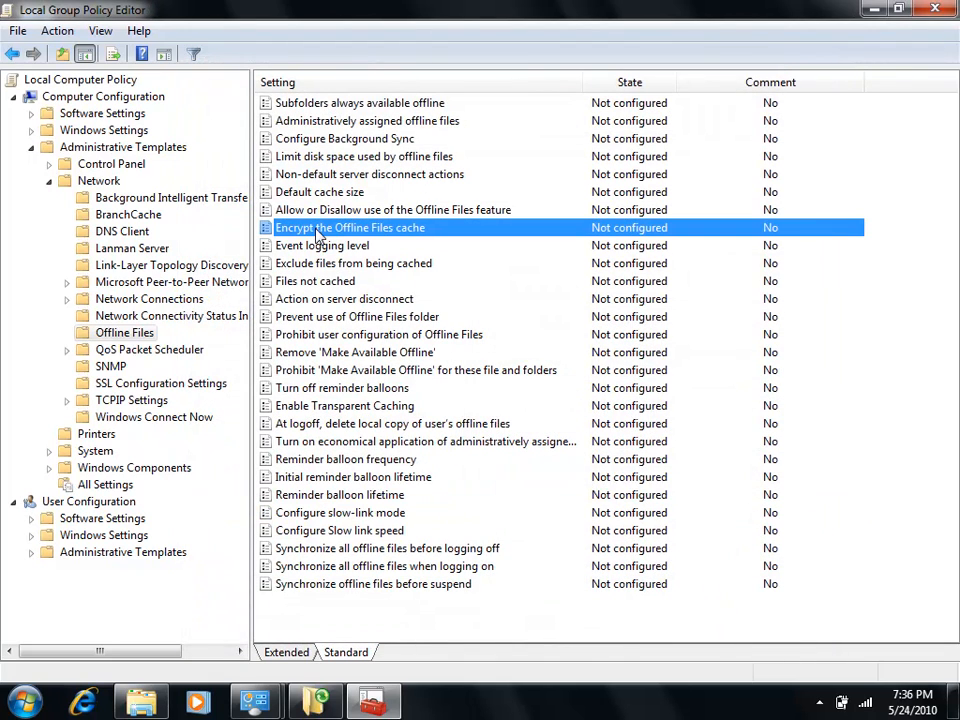
right_click(420, 233)
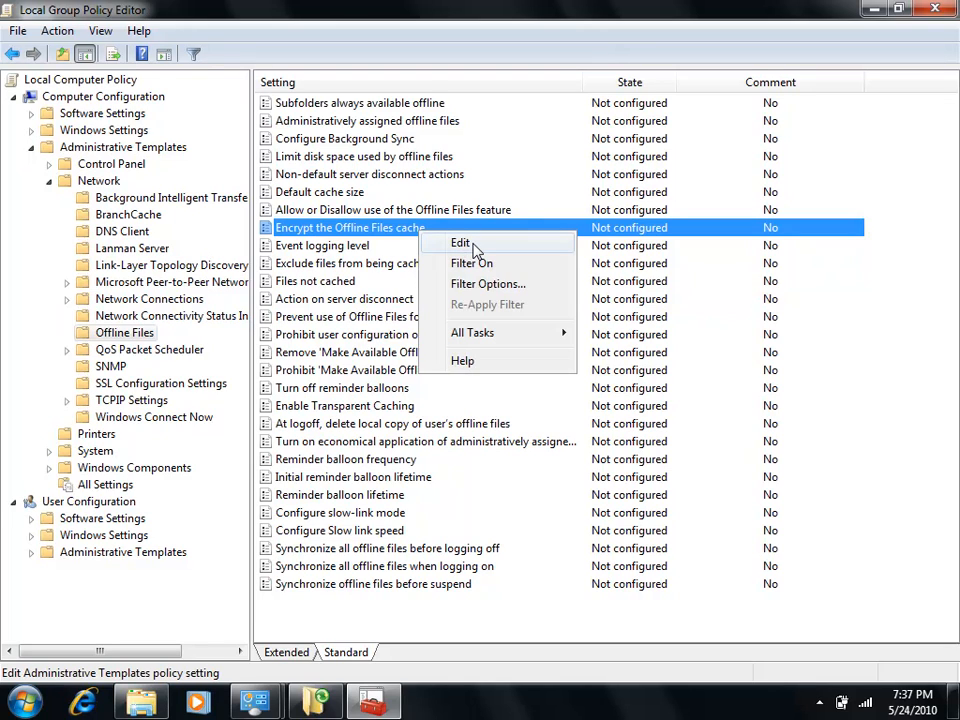
left_click(462, 243)
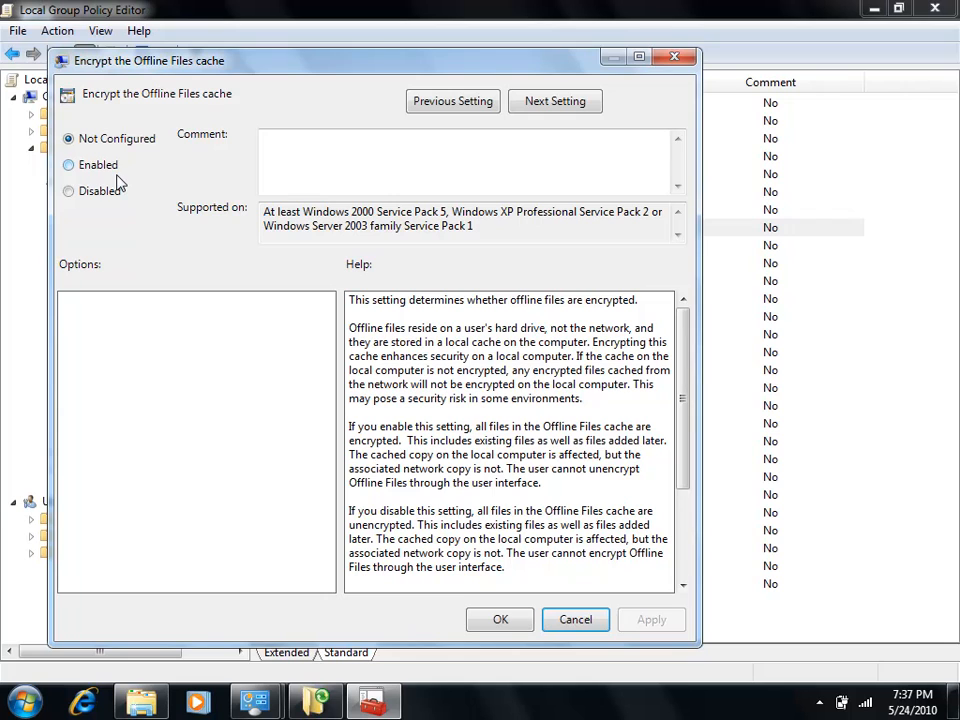
left_click(74, 168)
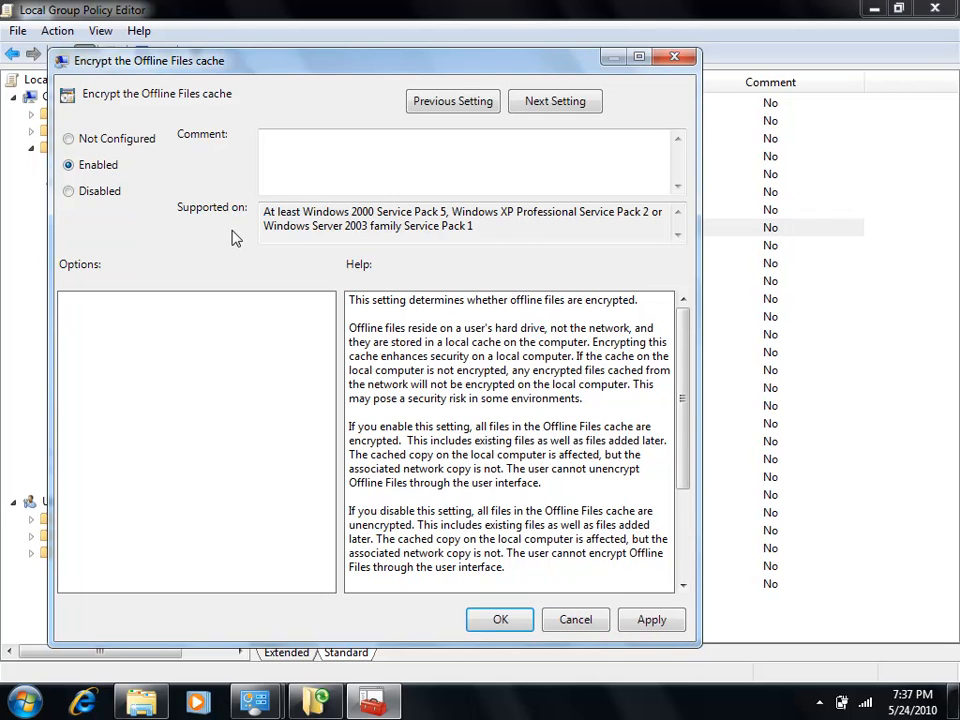
left_click(574, 620)
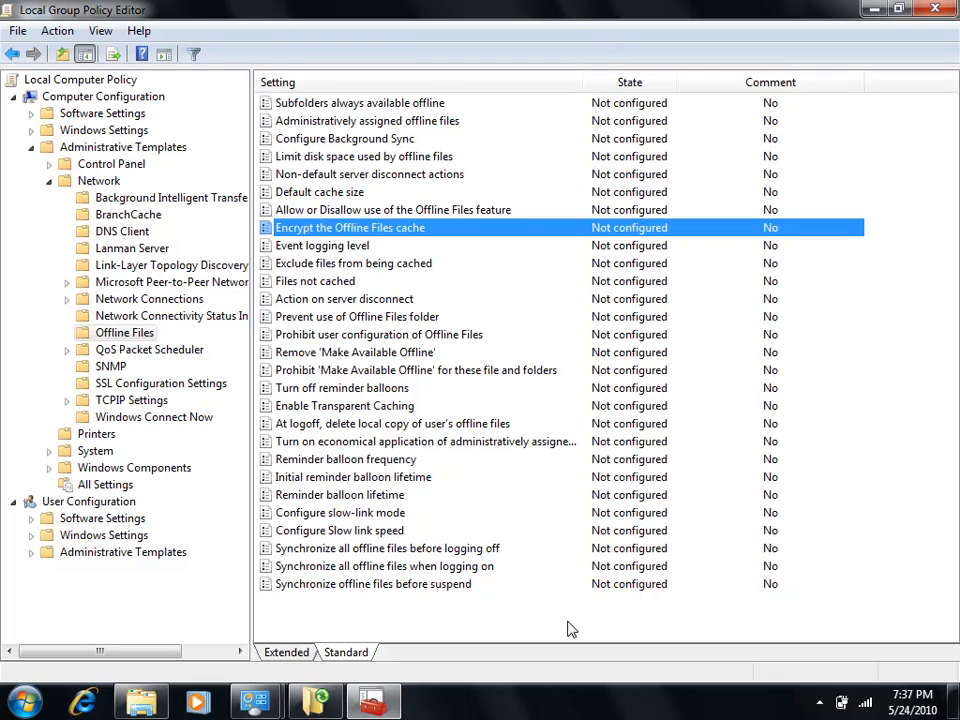
- Open the battery status display with its power plan choices
left_click(843, 702)
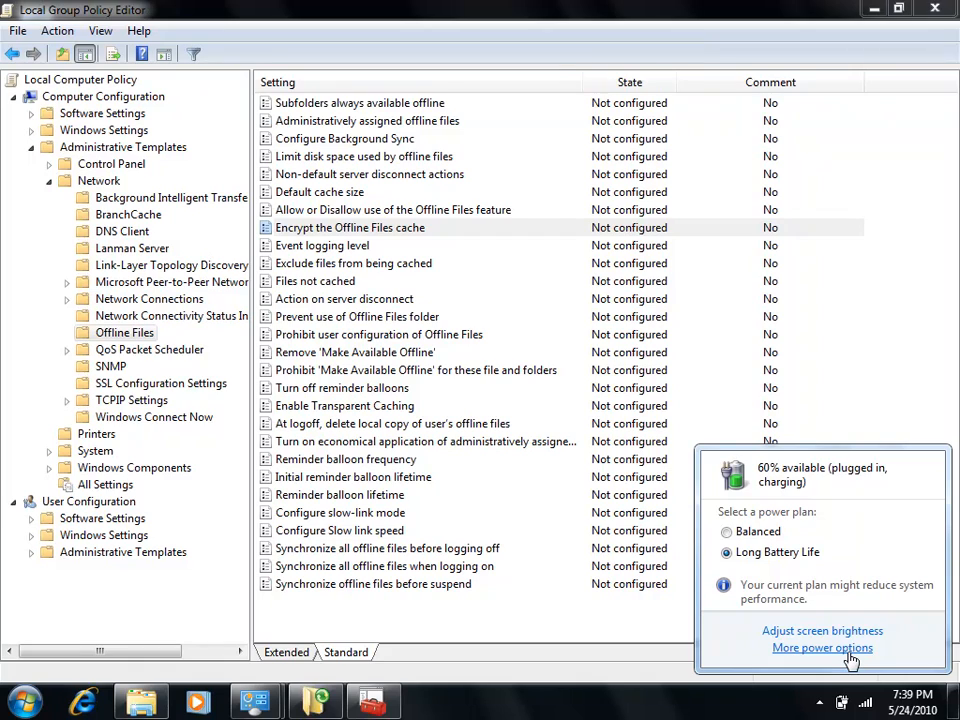
- Collapse the Network policies, expand System down to the Power Management subfolders, and widen the policy tree to show their full names
left_click(443, 24)
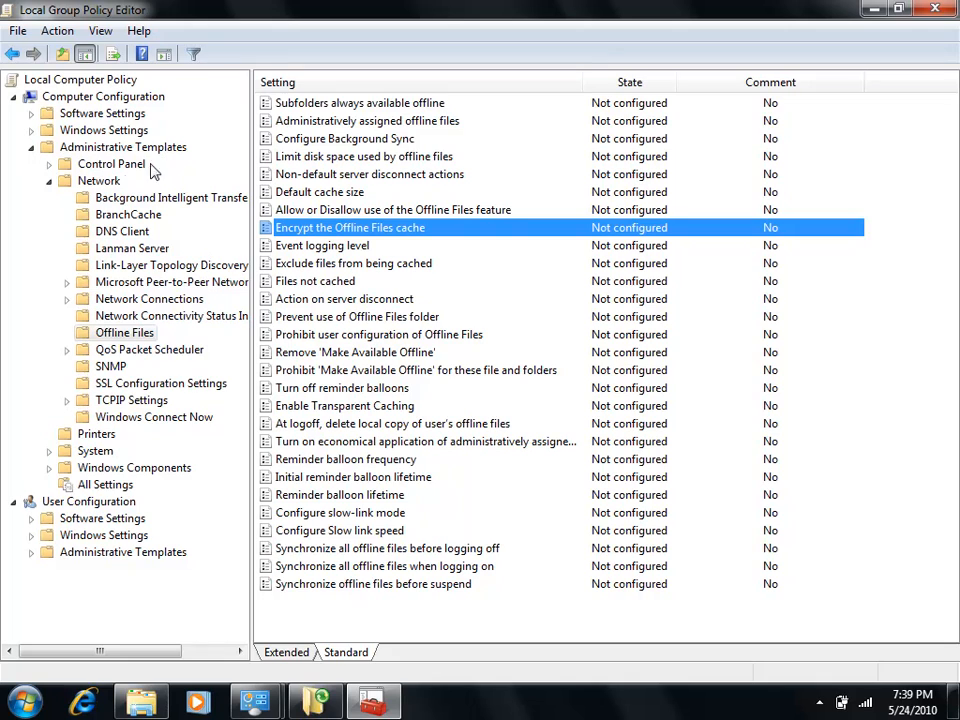
left_click(48, 181)
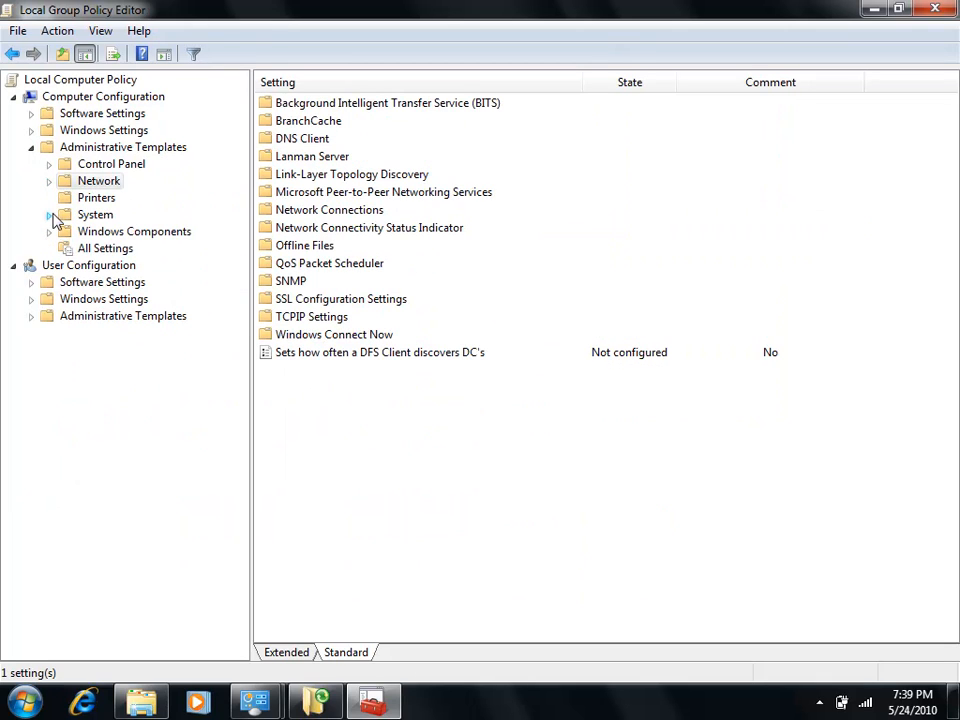
left_click(48, 215)
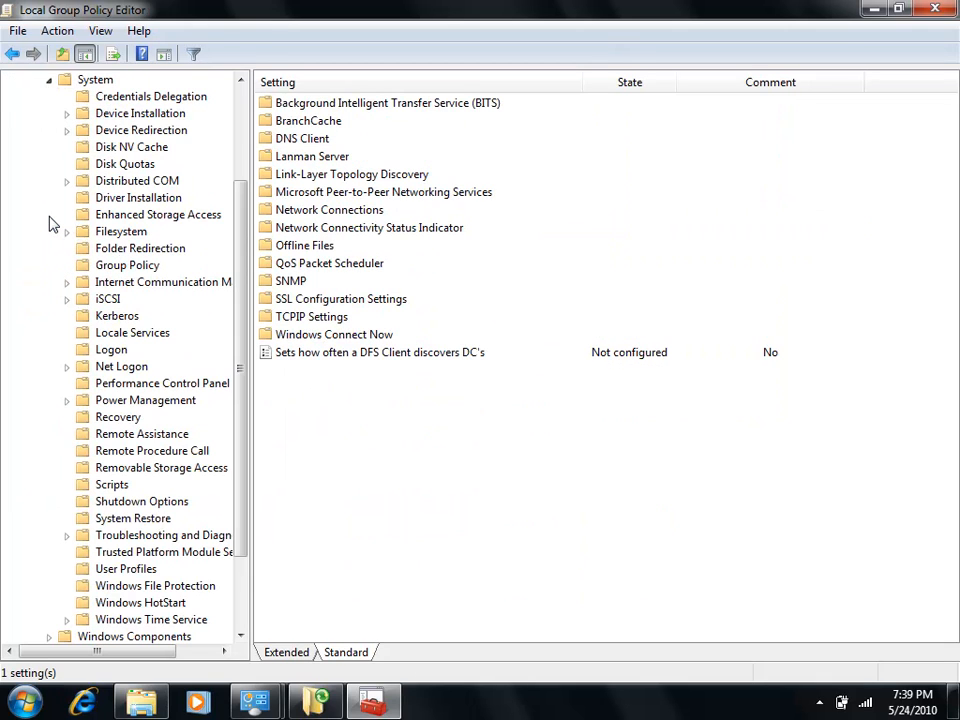
left_click(66, 400)
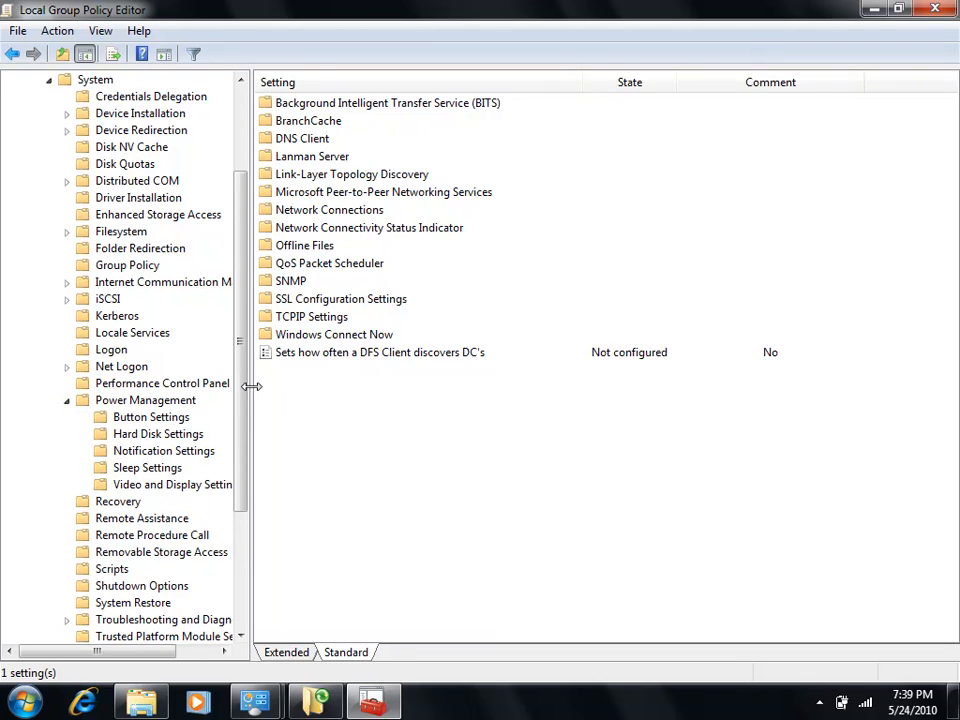
left_click_drag(250, 386, 275, 385)
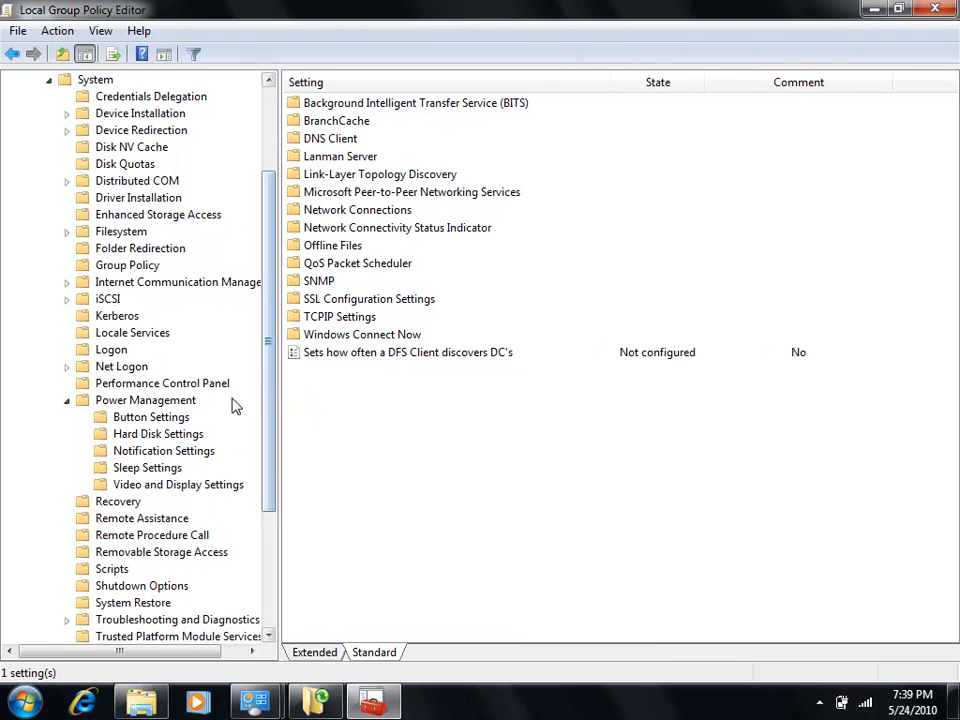
- Review the Power Management policies under Button Settings, Hard Disk Settings, and Notification Settings
left_click(163, 420)
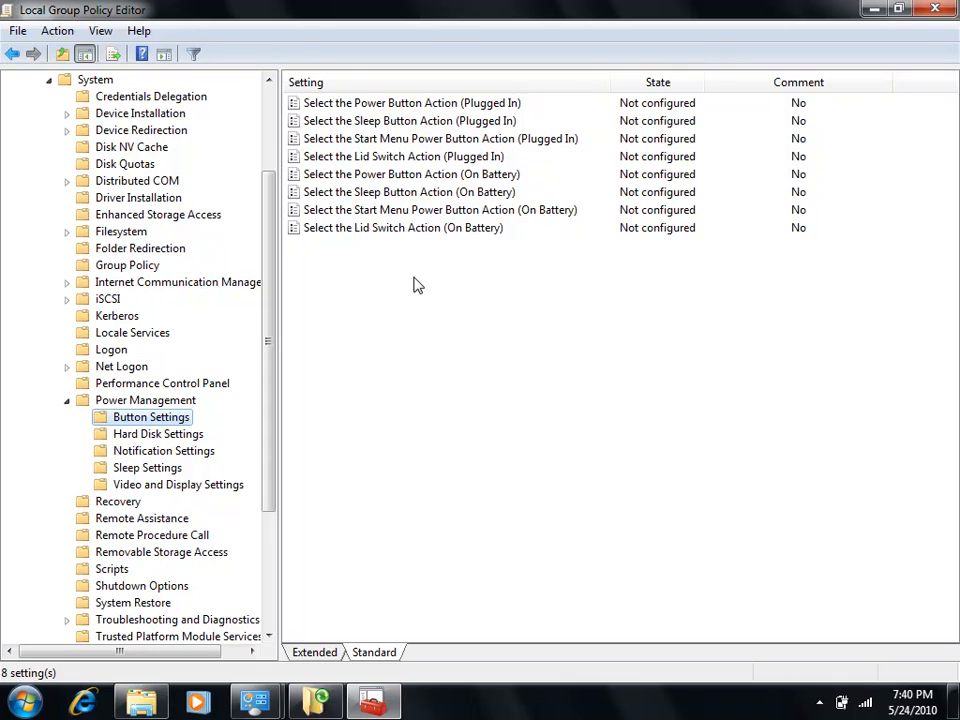
left_click(193, 434)
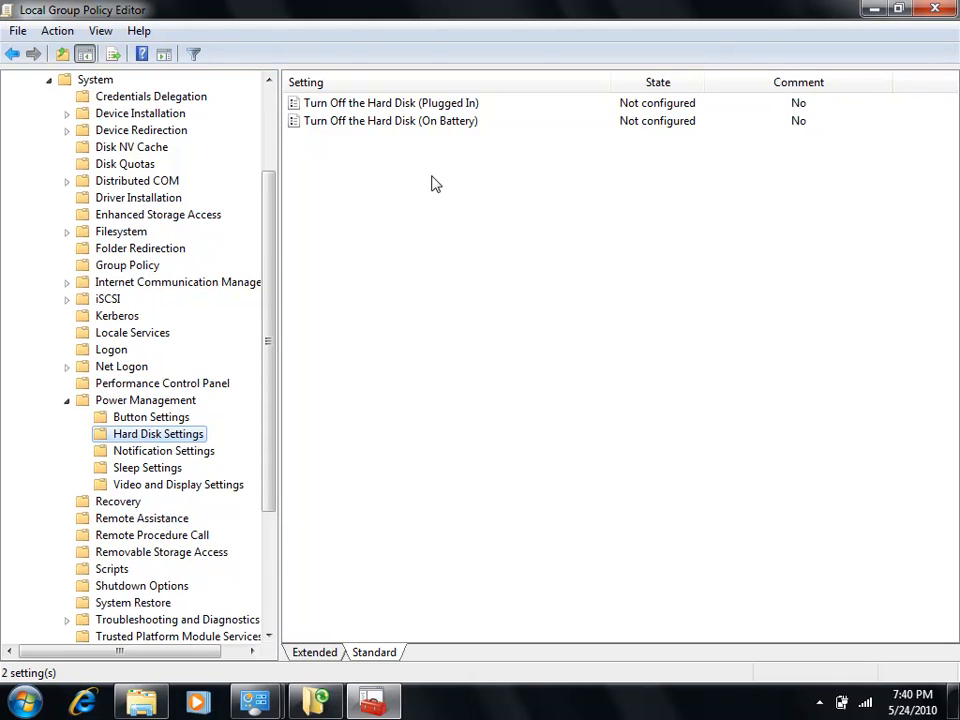
left_click(183, 455)
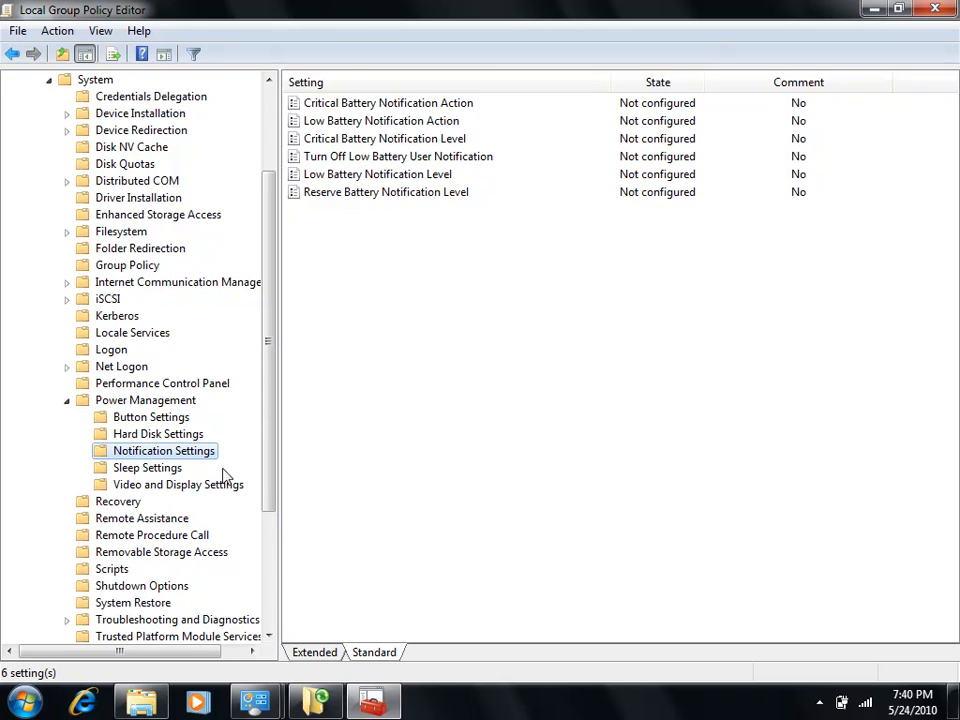
- Review the Sleep Settings policies with the Setting column widened to show full names, and view the Video and Display Settings policies
left_click(155, 470)
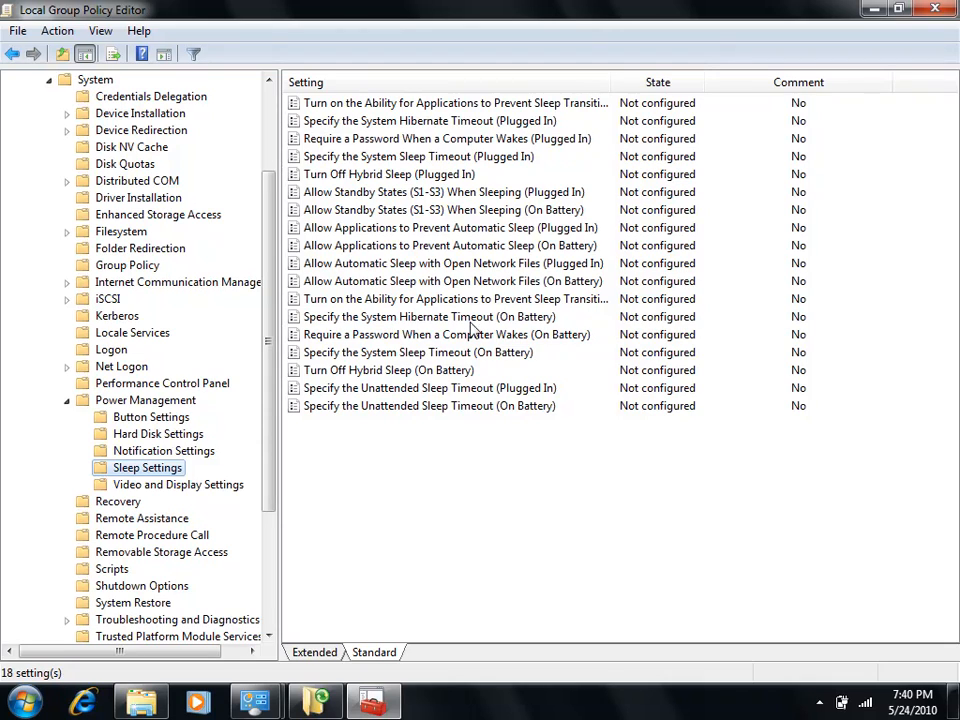
left_click(484, 100)
left_click_drag(609, 83, 711, 79)
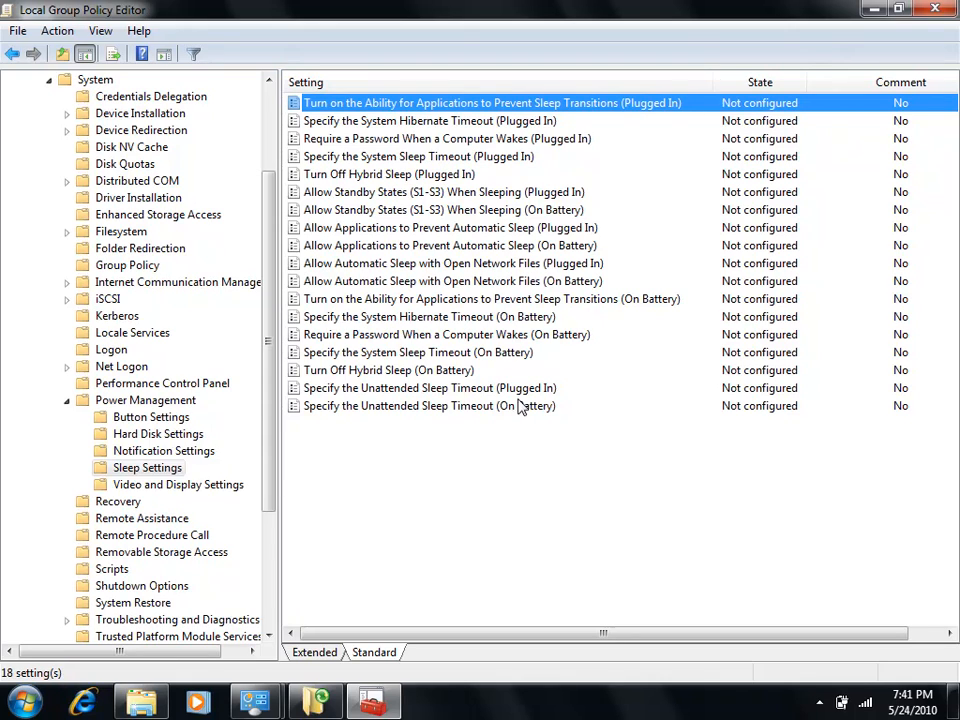
left_click(203, 487)
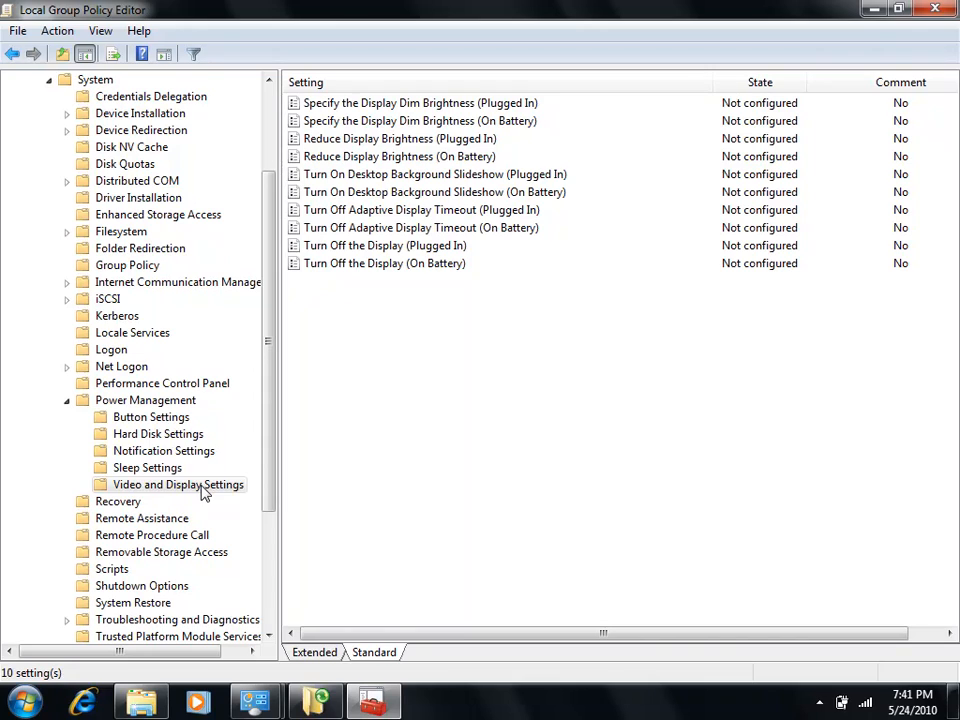